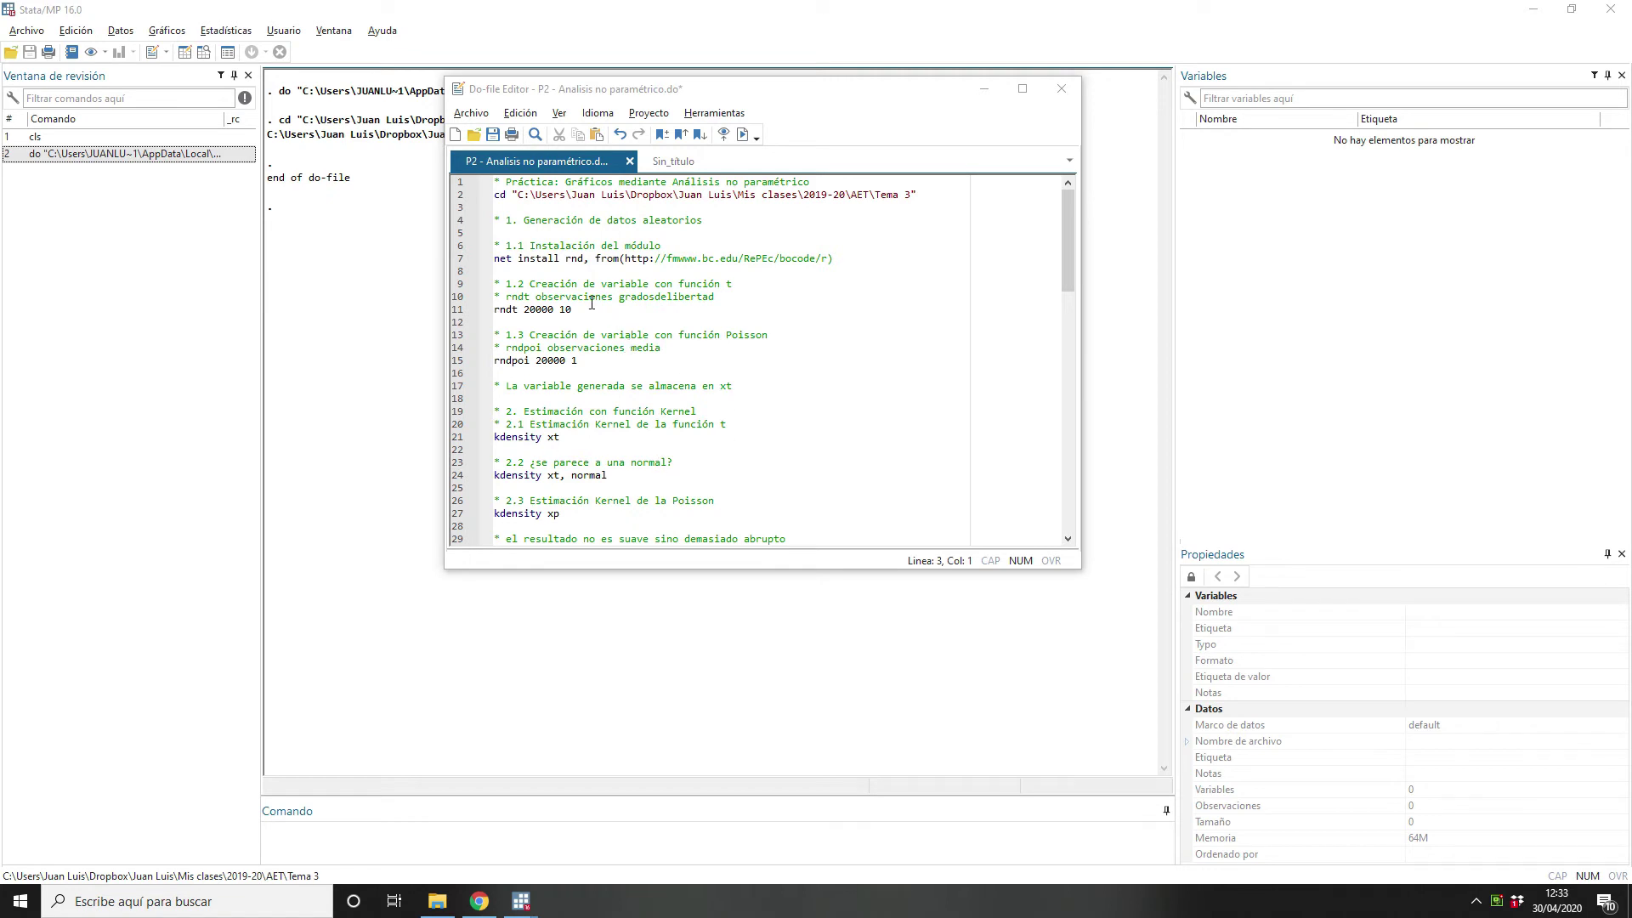
Step: Review the do-file's sections, from random data generation through kernel estimation to the student exercises in 3.8
{"action": "scroll", "coordinate": [592, 303], "scroll_direction": "down", "scroll_amount": 14}
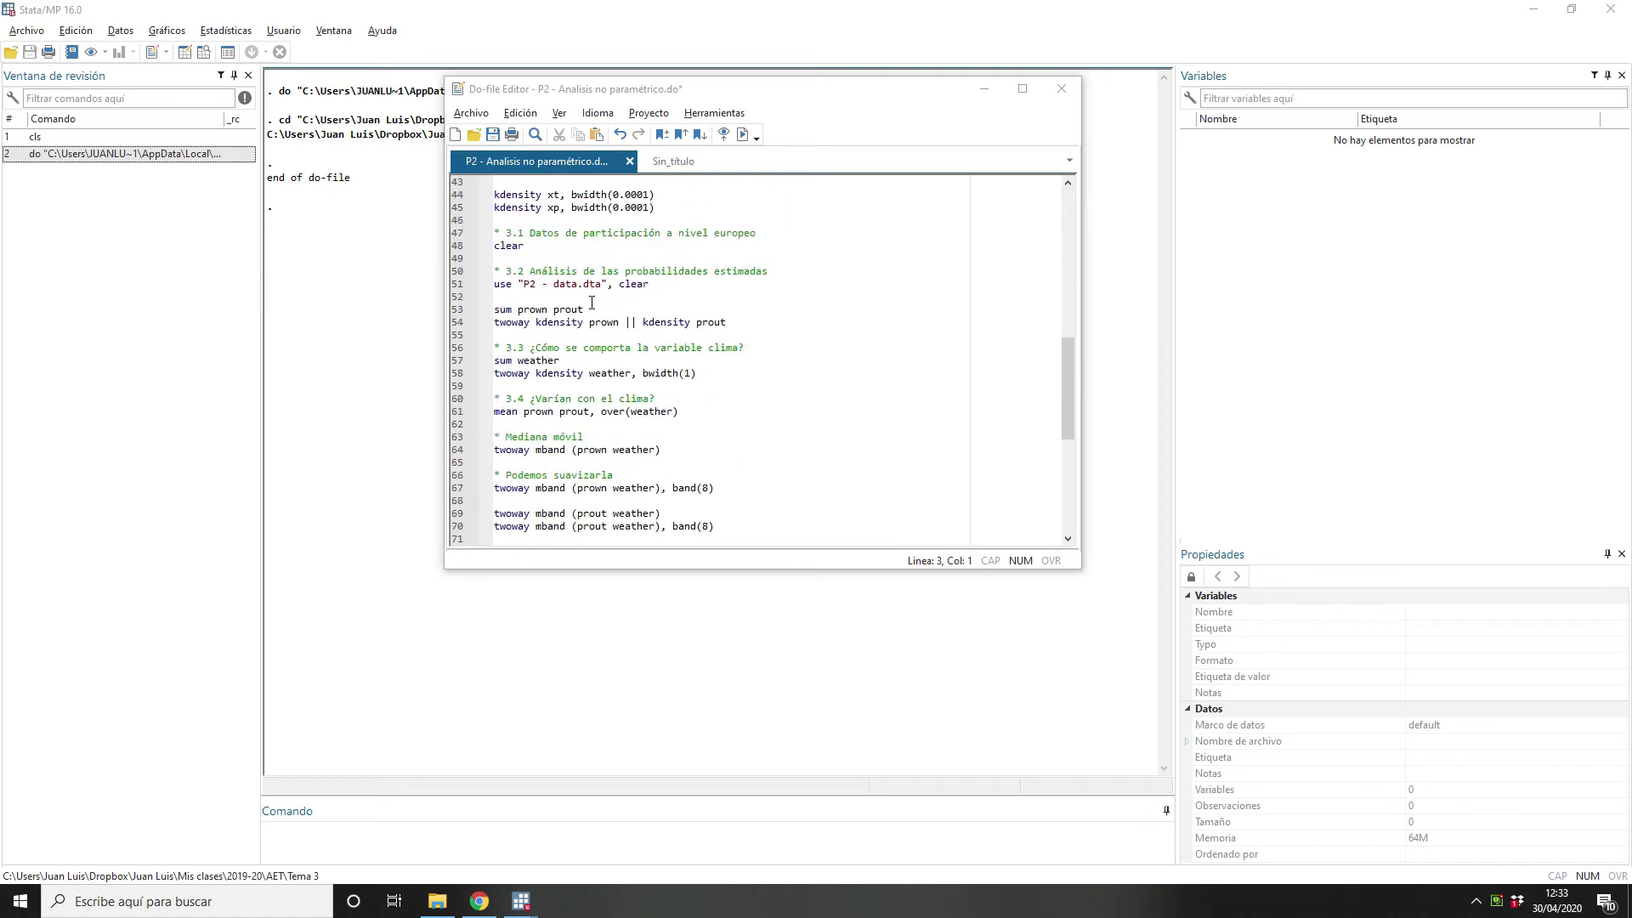
{"action": "scroll", "coordinate": [591, 304], "scroll_direction": "down", "scroll_amount": 1}
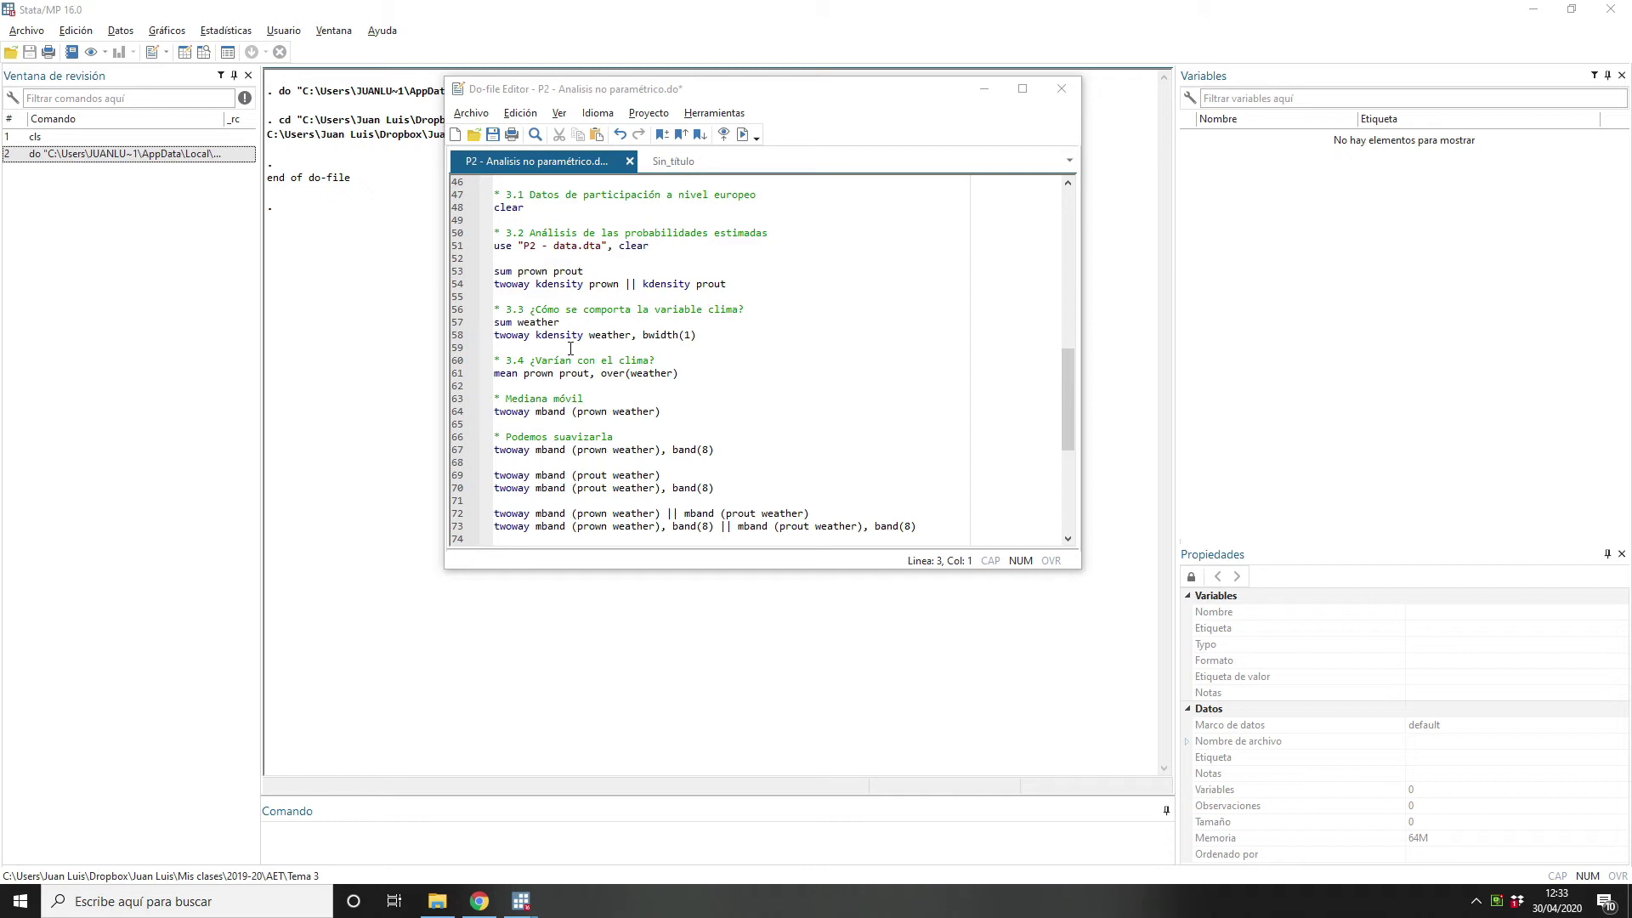
{"action": "scroll", "coordinate": [569, 346], "scroll_direction": "down", "scroll_amount": 1}
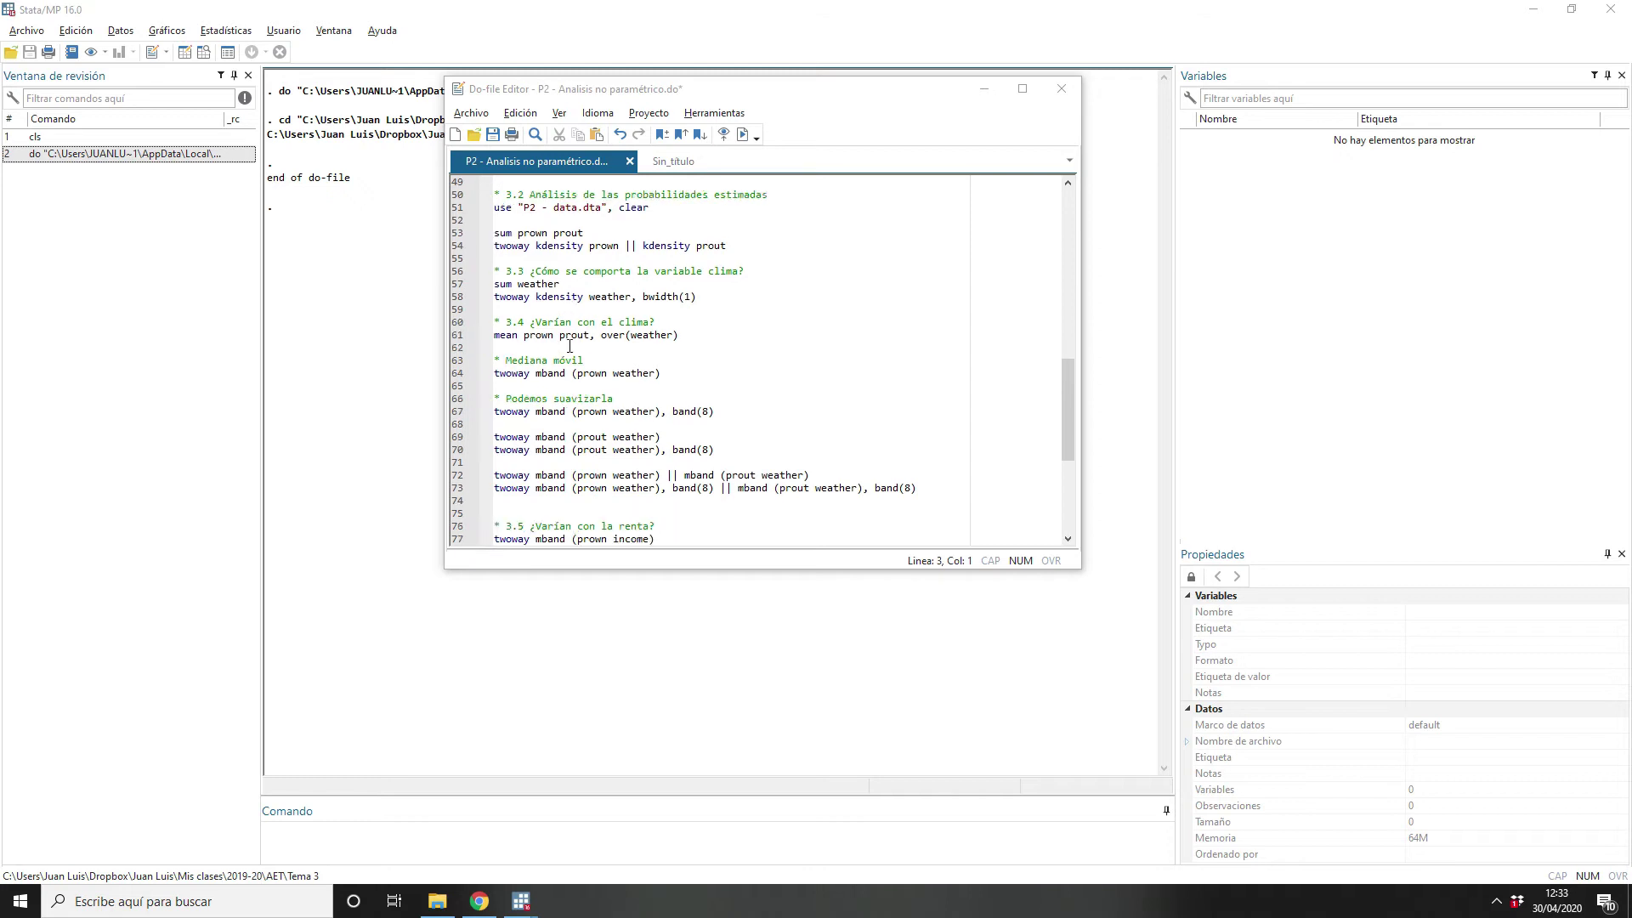
{"action": "scroll", "coordinate": [569, 346], "scroll_direction": "down", "scroll_amount": 4}
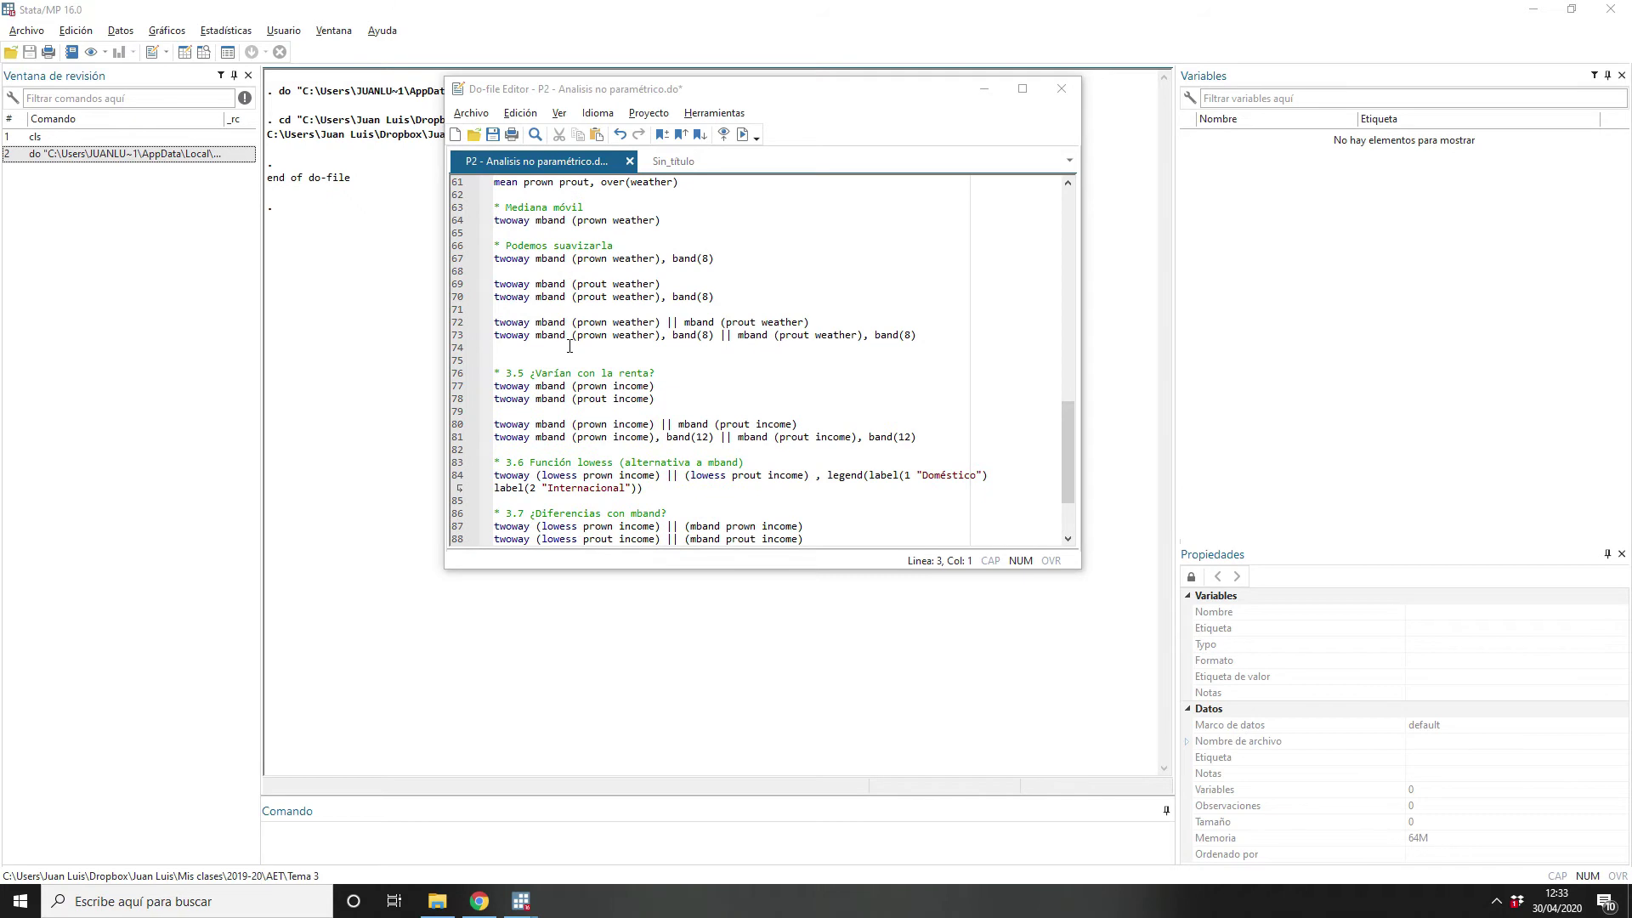
{"action": "scroll", "coordinate": [569, 346], "scroll_direction": "down", "scroll_amount": 1}
{"action": "scroll", "coordinate": [570, 345], "scroll_direction": "down", "scroll_amount": 1}
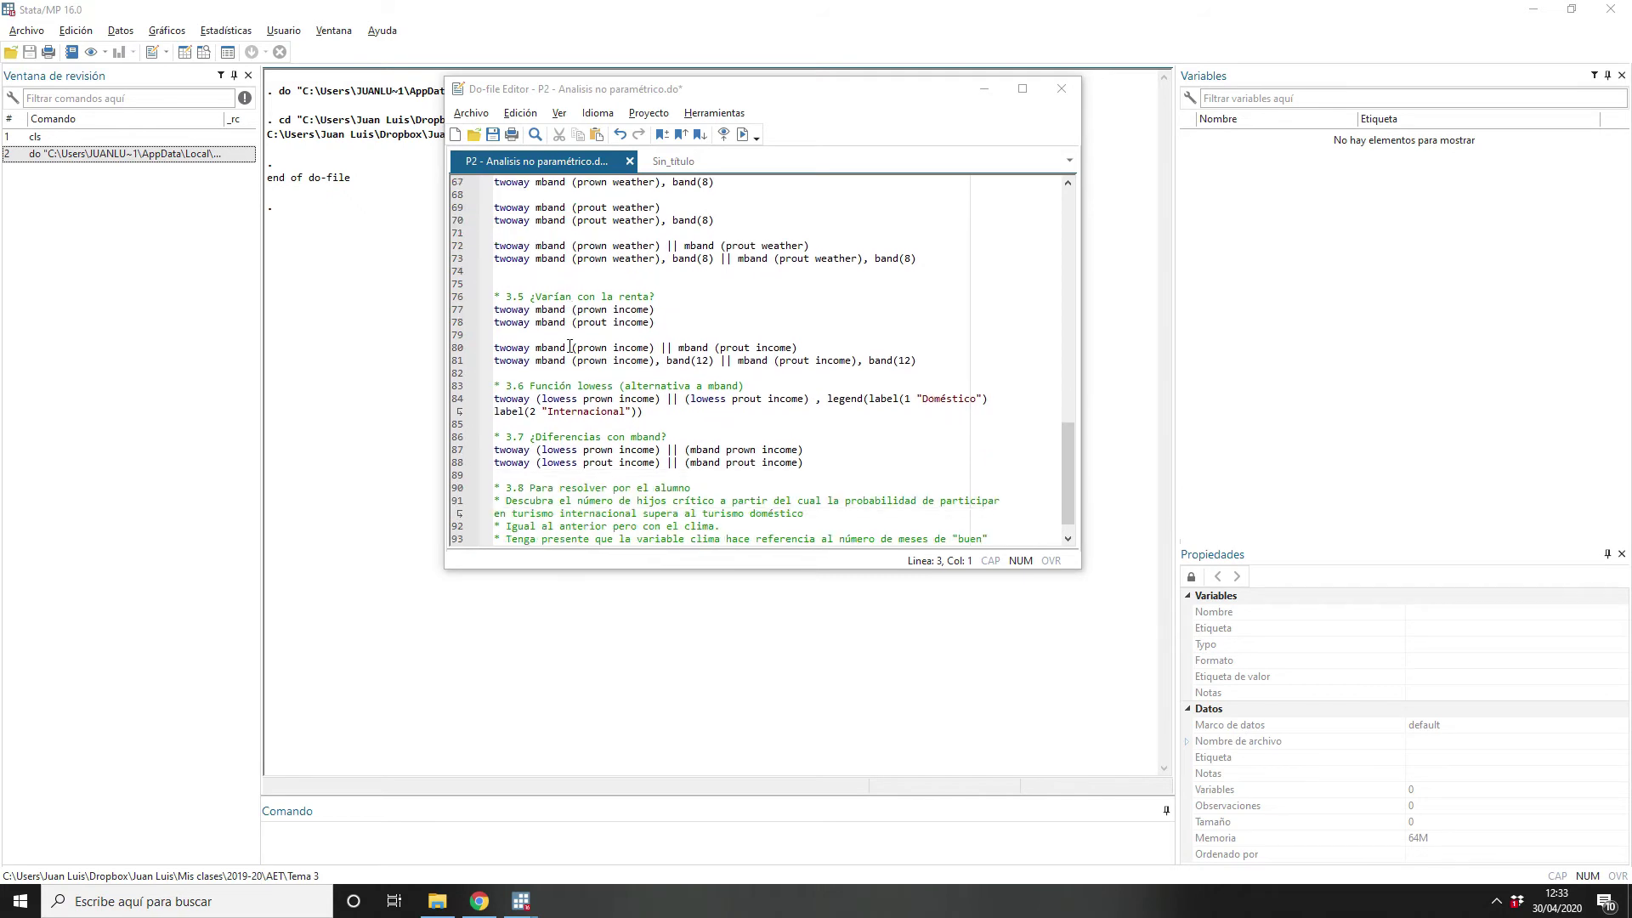
{"action": "scroll", "coordinate": [570, 346], "scroll_direction": "down", "scroll_amount": 1}
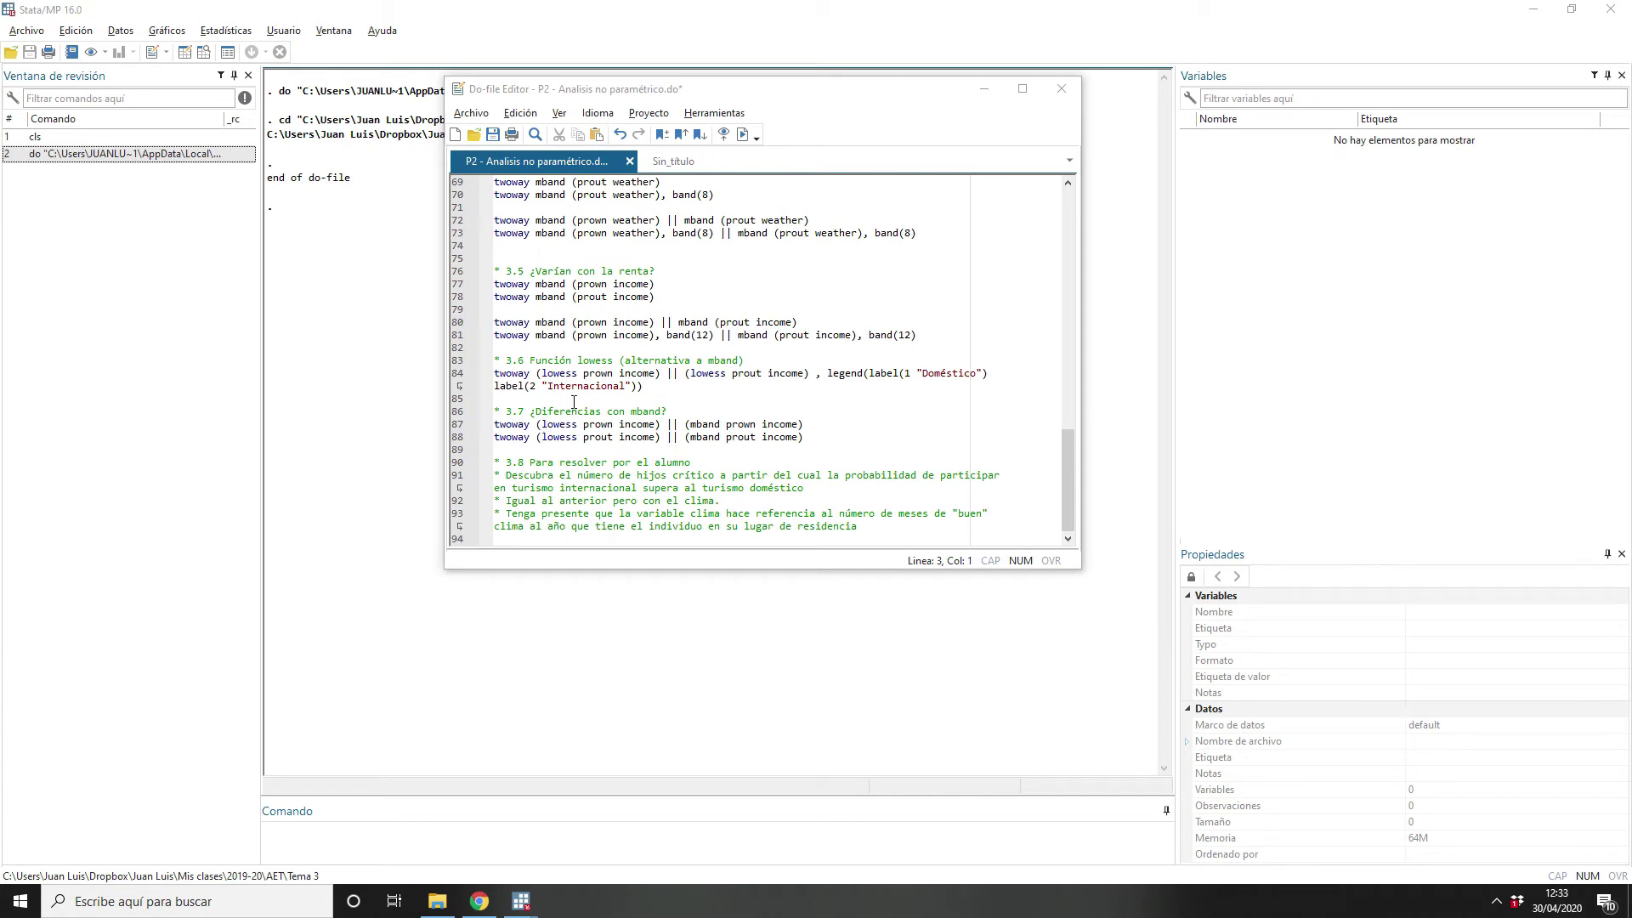
{"action": "scroll", "coordinate": [574, 399], "scroll_direction": "up", "scroll_amount": 20}
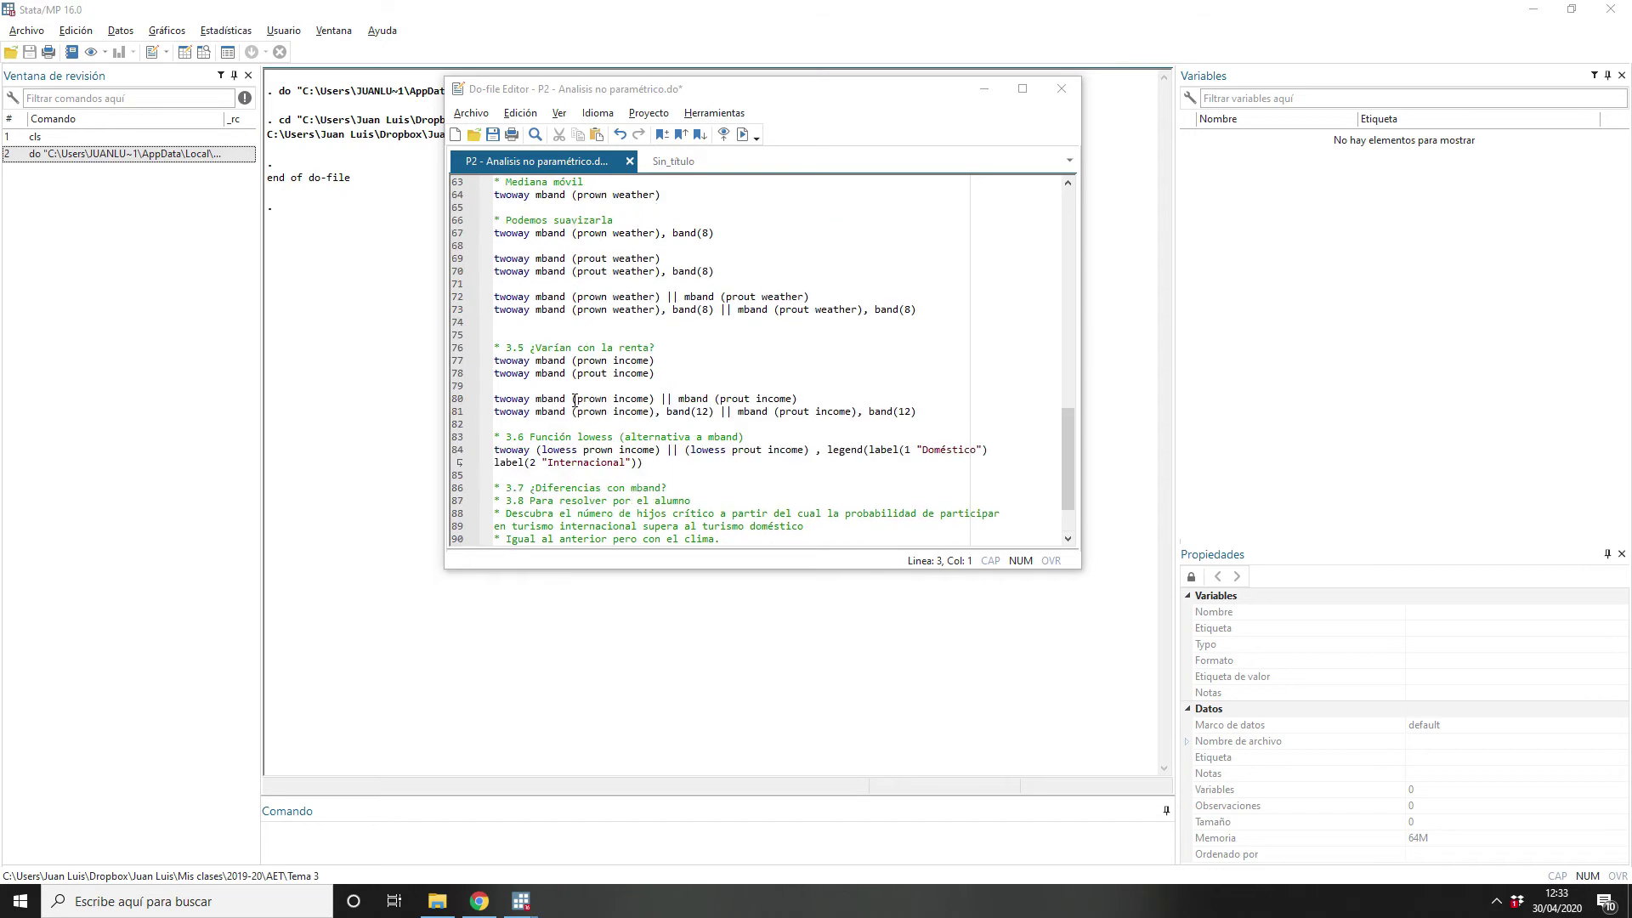
{"action": "scroll", "coordinate": [575, 400], "scroll_direction": "up", "scroll_amount": 3}
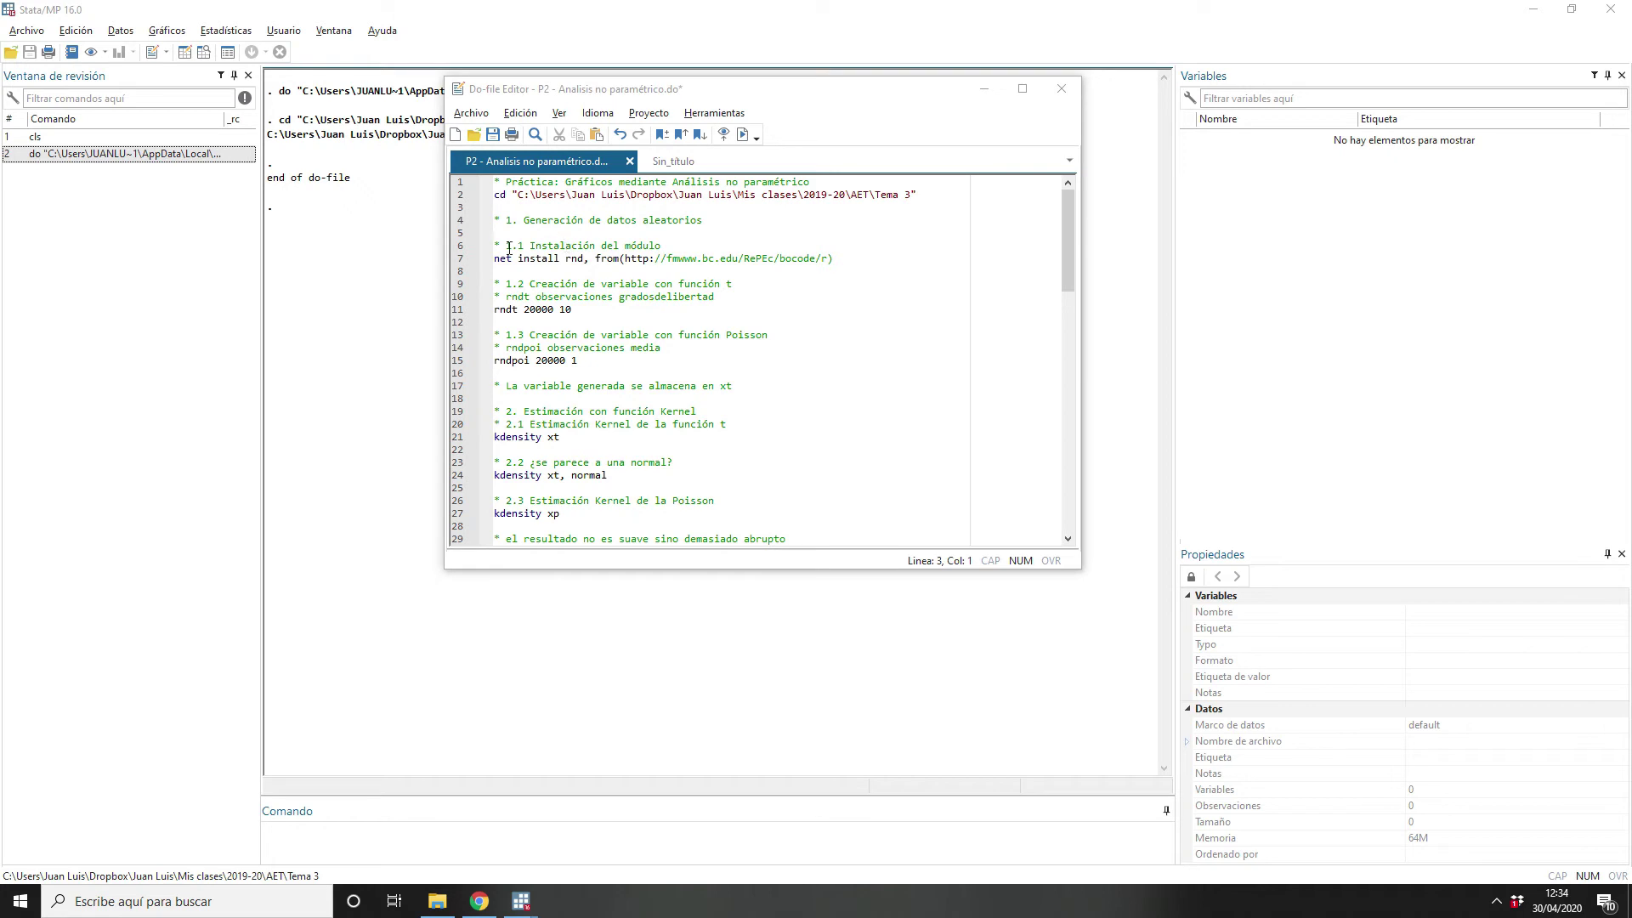
{"action": "left_click", "coordinate": [463, 258]}
{"action": "key", "text": "ctrl+d"}
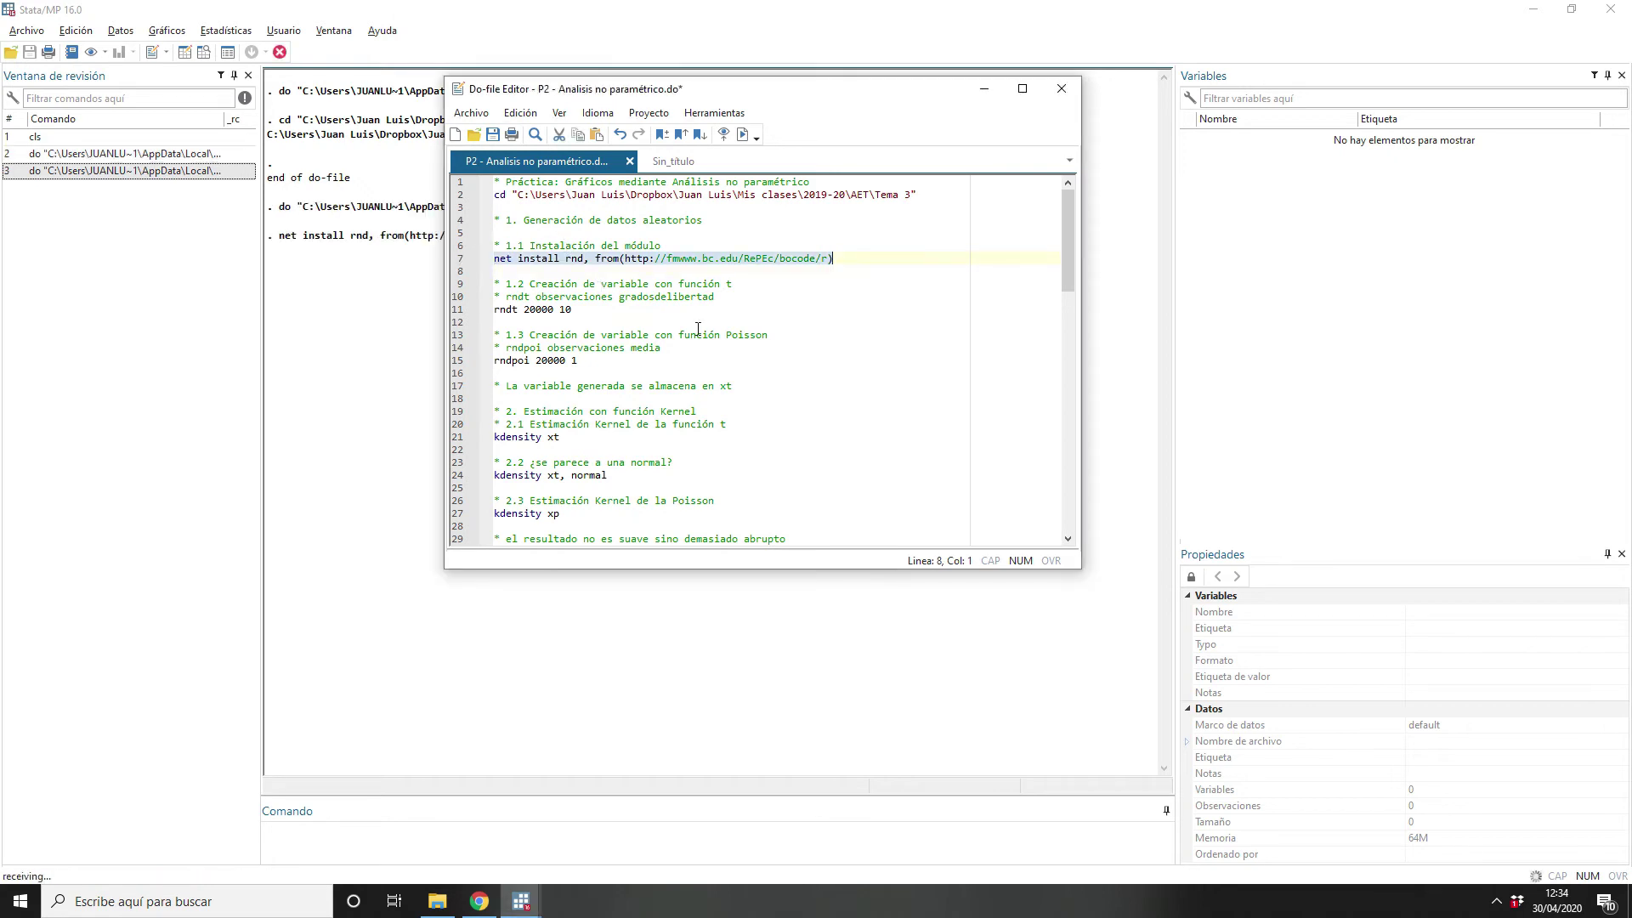
{"action": "left_click_drag", "start_coordinate": [773, 94], "coordinate": [984, 64]}
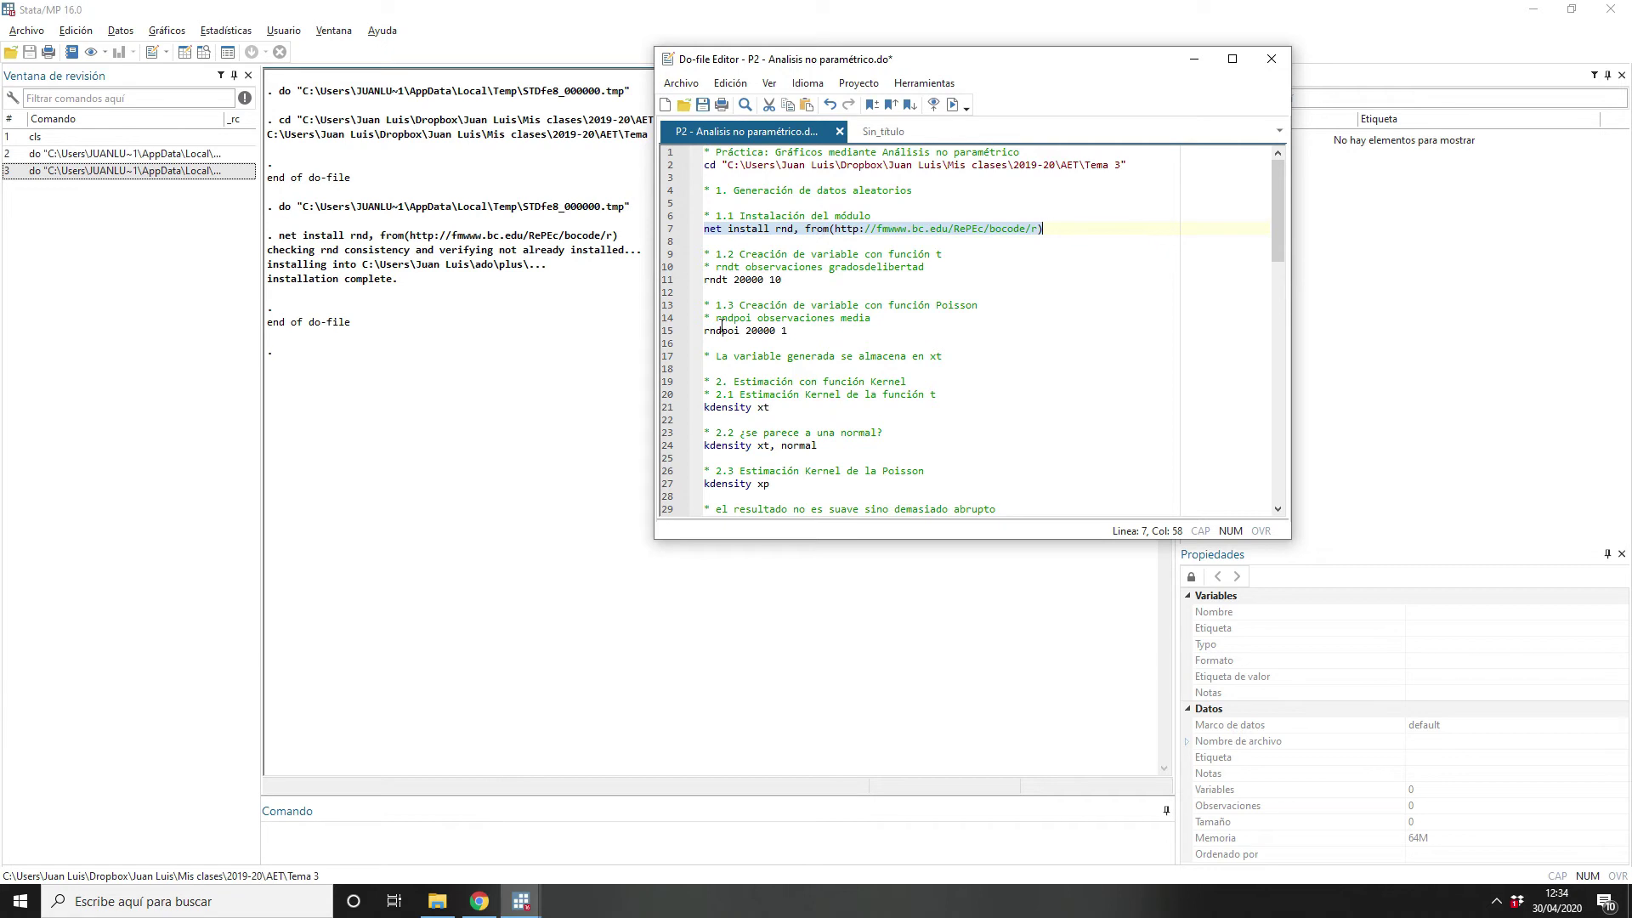
Step: Search for online Stata packages with the command net search random numbers
{"action": "left_click", "coordinate": [543, 836]}
{"action": "type", "text": "net search "}
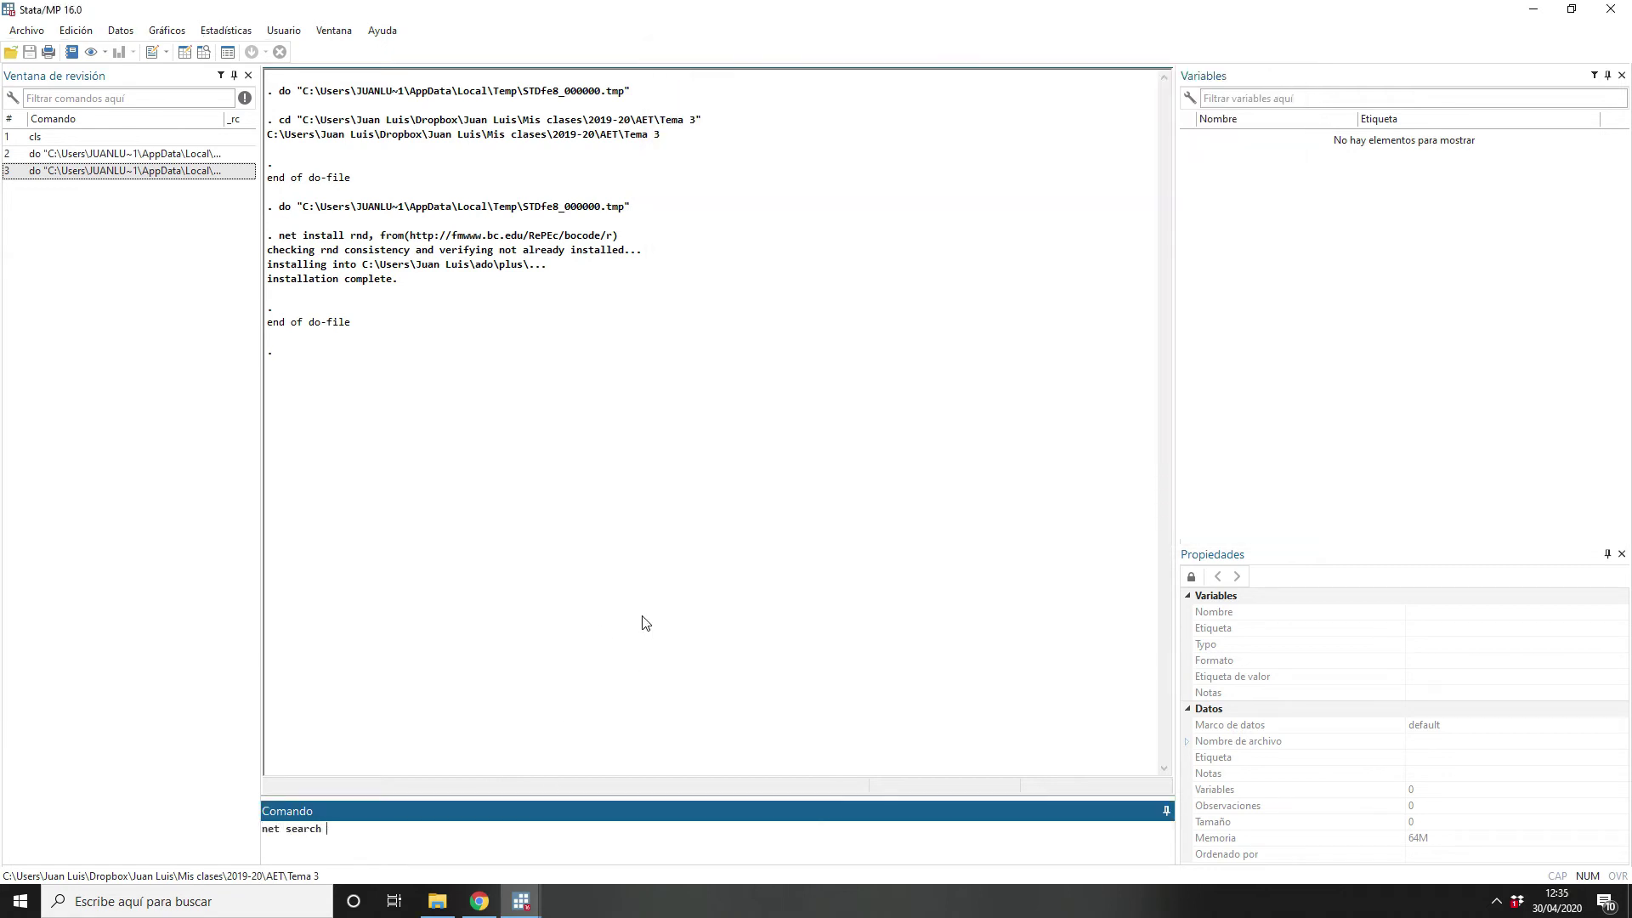
{"action": "type", "text": "random numbers"}
{"action": "key", "text": "Return"}
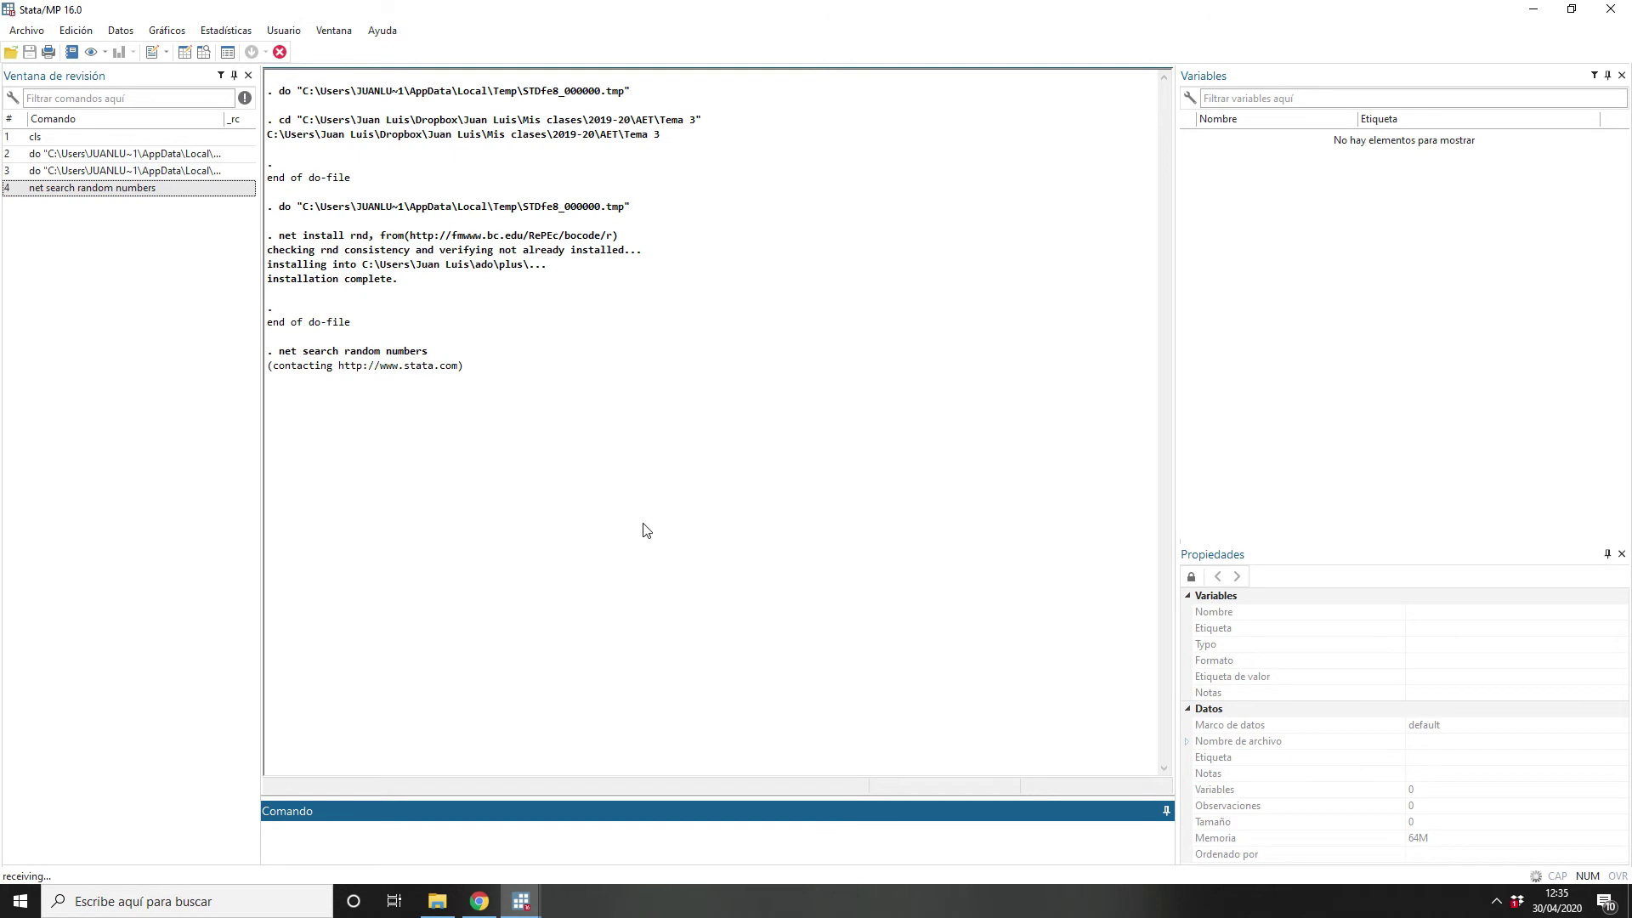
{"action": "left_click", "coordinate": [1001, 527]}
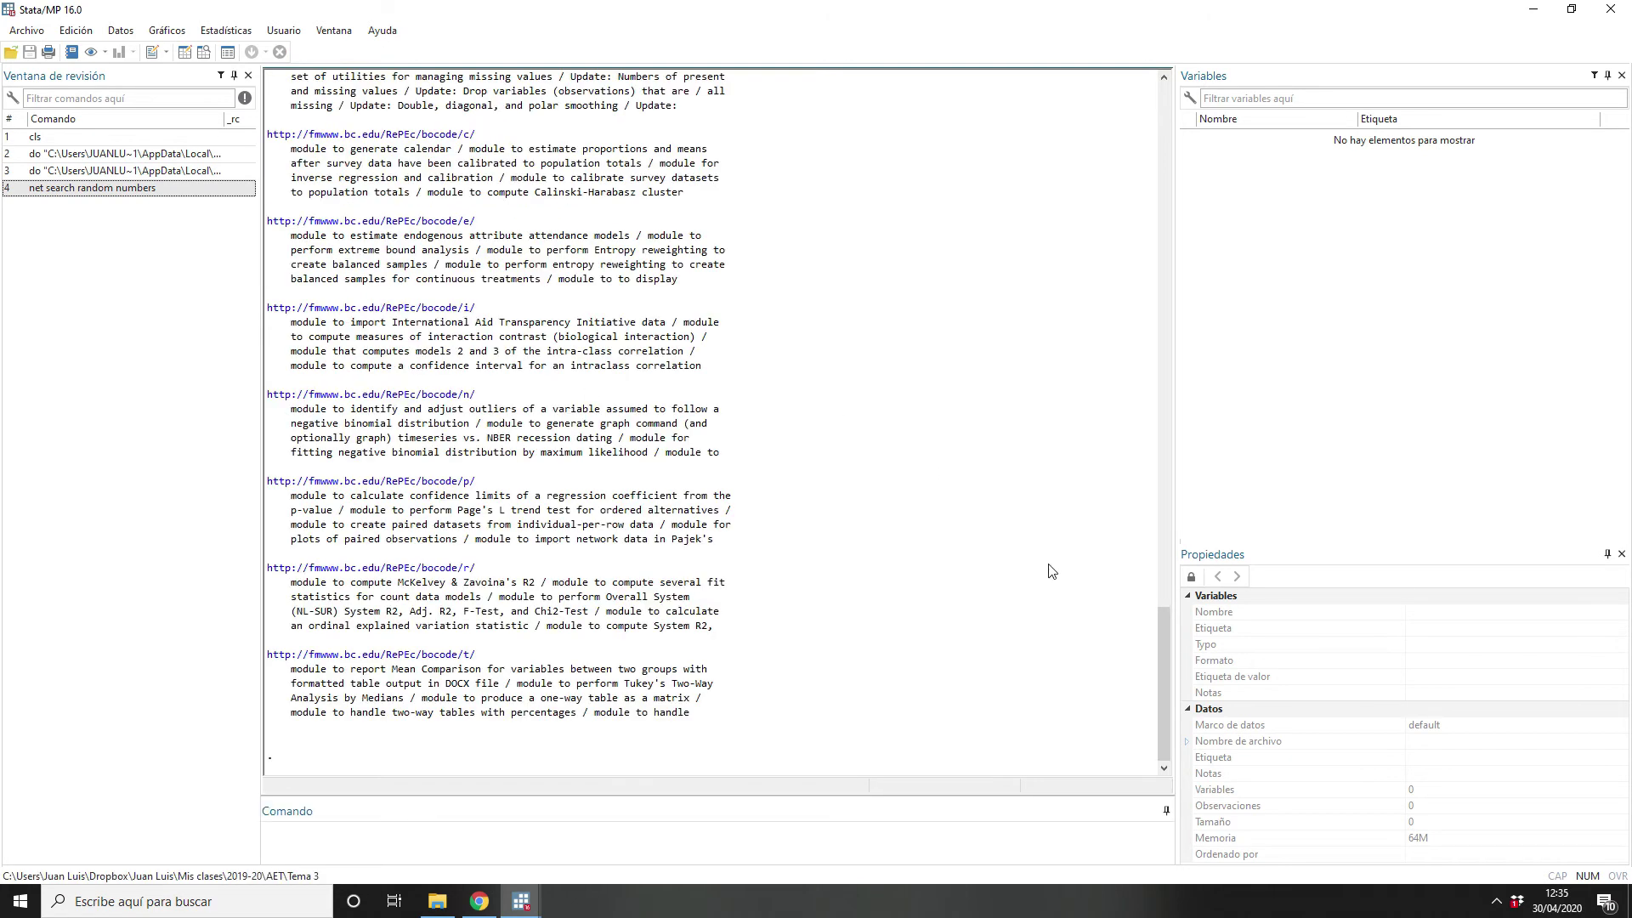
{"action": "left_click_drag", "start_coordinate": [1161, 675], "coordinate": [1161, 186]}
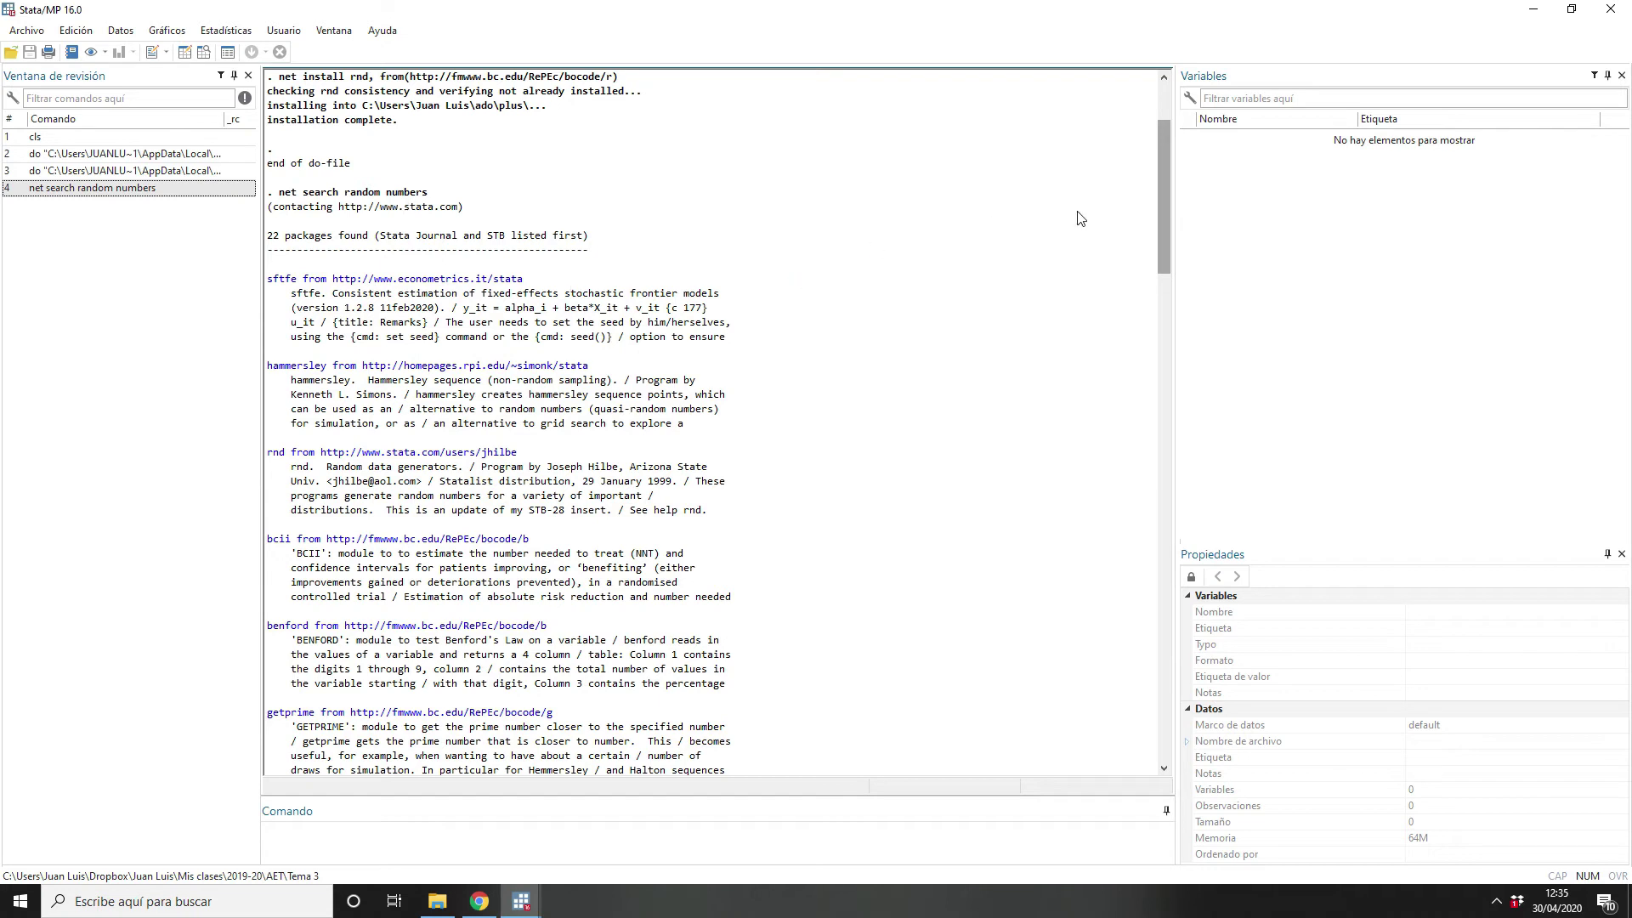
{"action": "scroll", "coordinate": [878, 302], "scroll_direction": "down", "scroll_amount": 2}
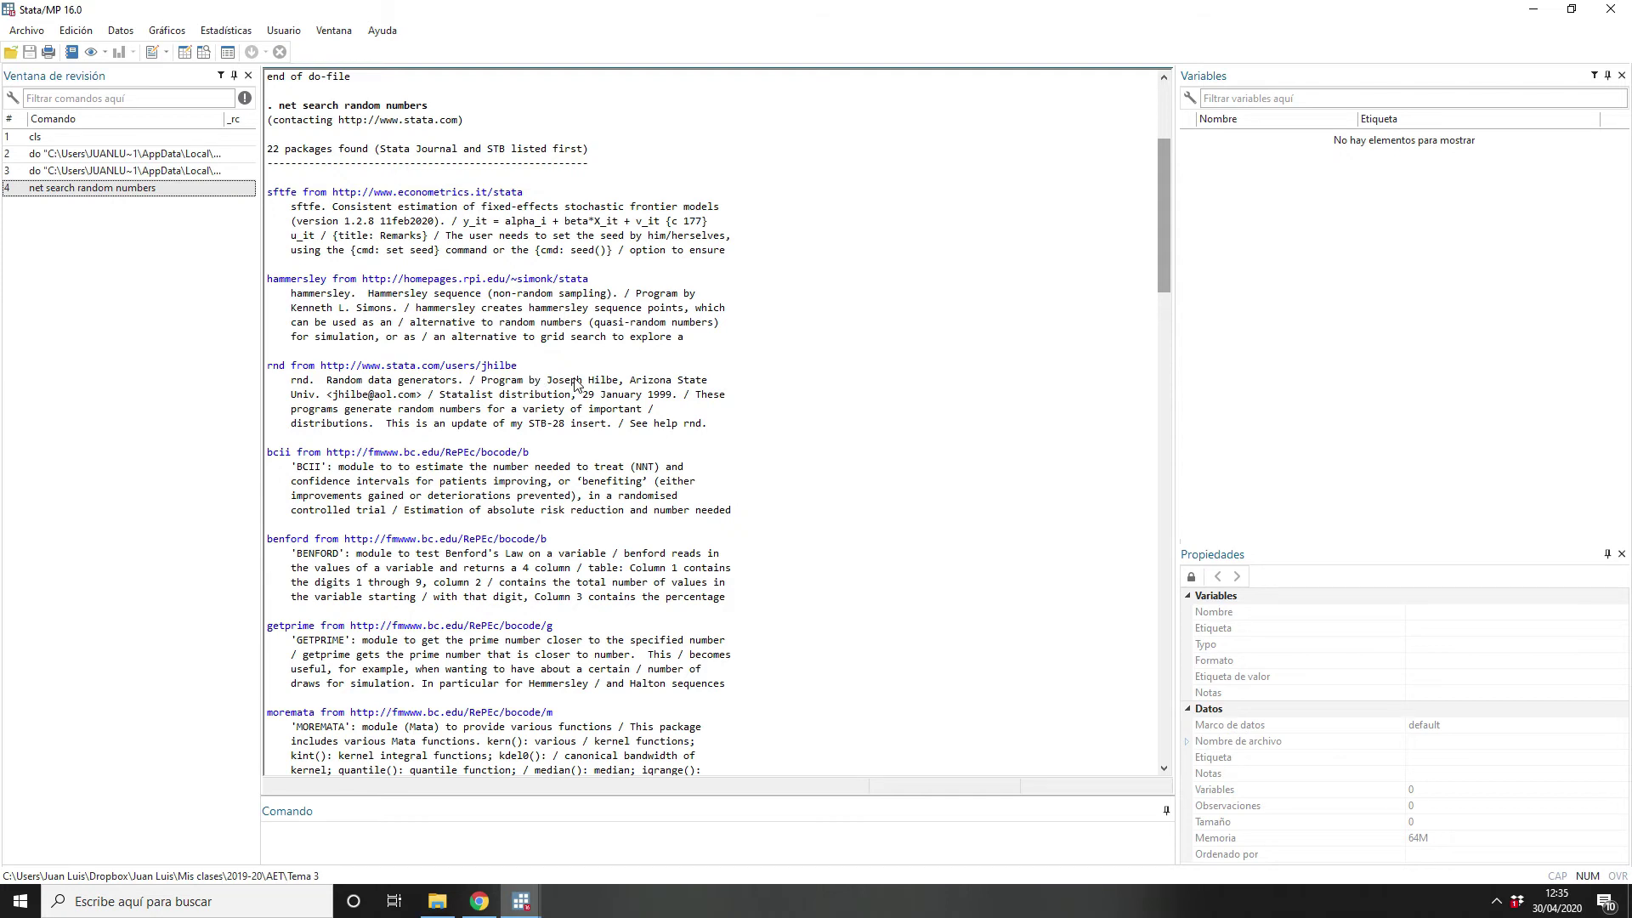
{"action": "scroll", "coordinate": [575, 384], "scroll_direction": "down", "scroll_amount": 1}
{"action": "scroll", "coordinate": [575, 384], "scroll_direction": "down", "scroll_amount": 10}
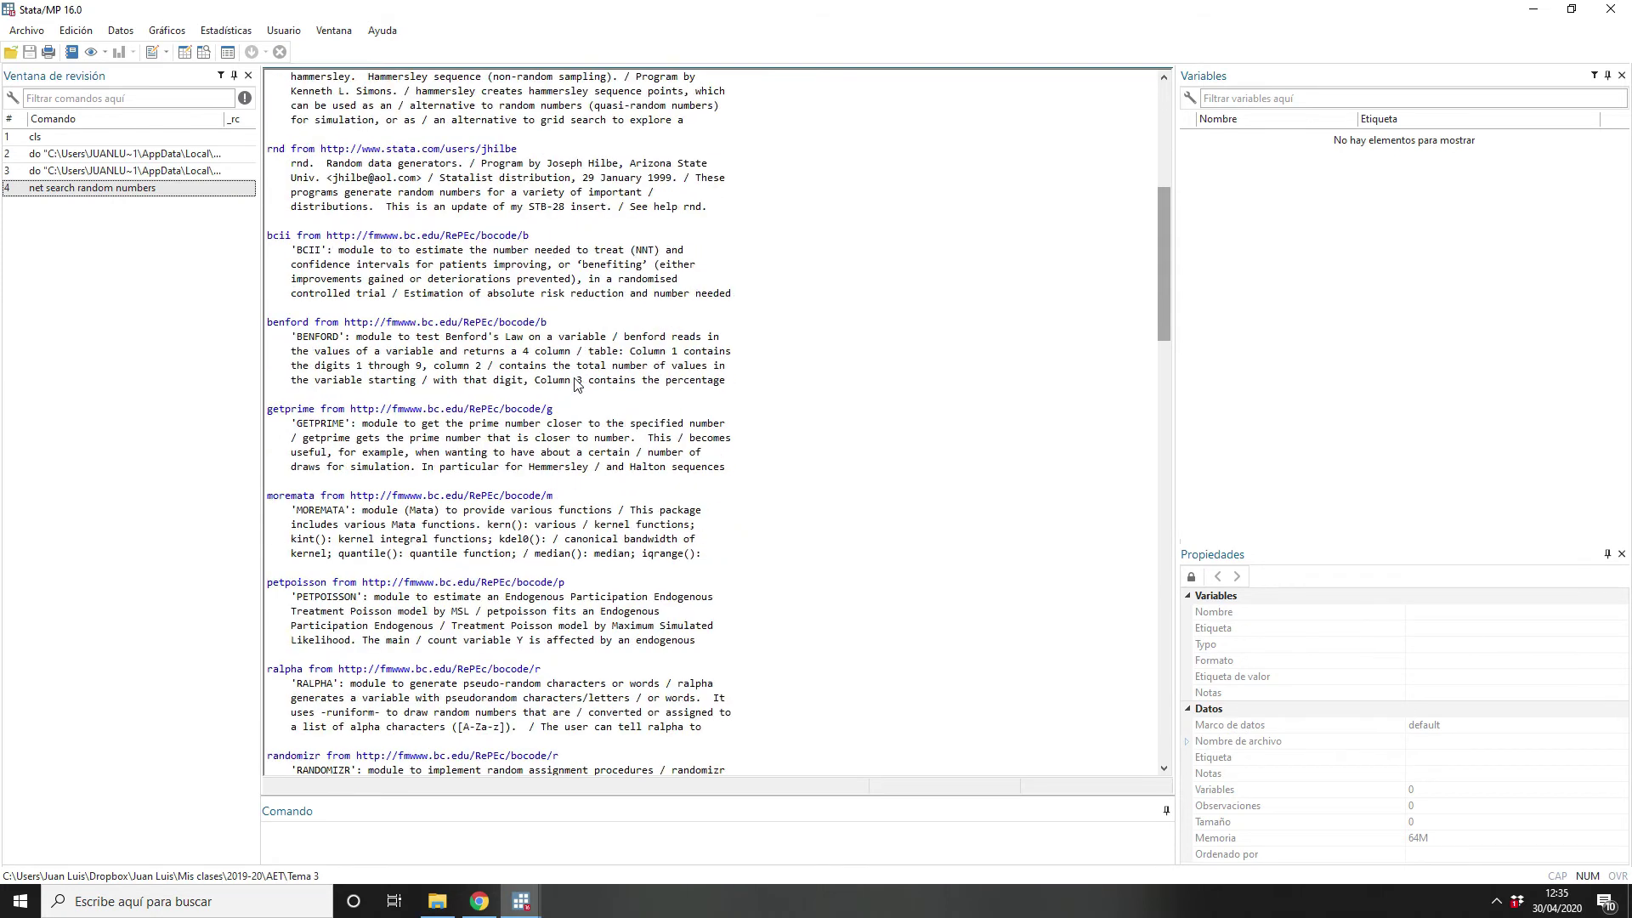
{"action": "scroll", "coordinate": [575, 384], "scroll_direction": "down", "scroll_amount": 4}
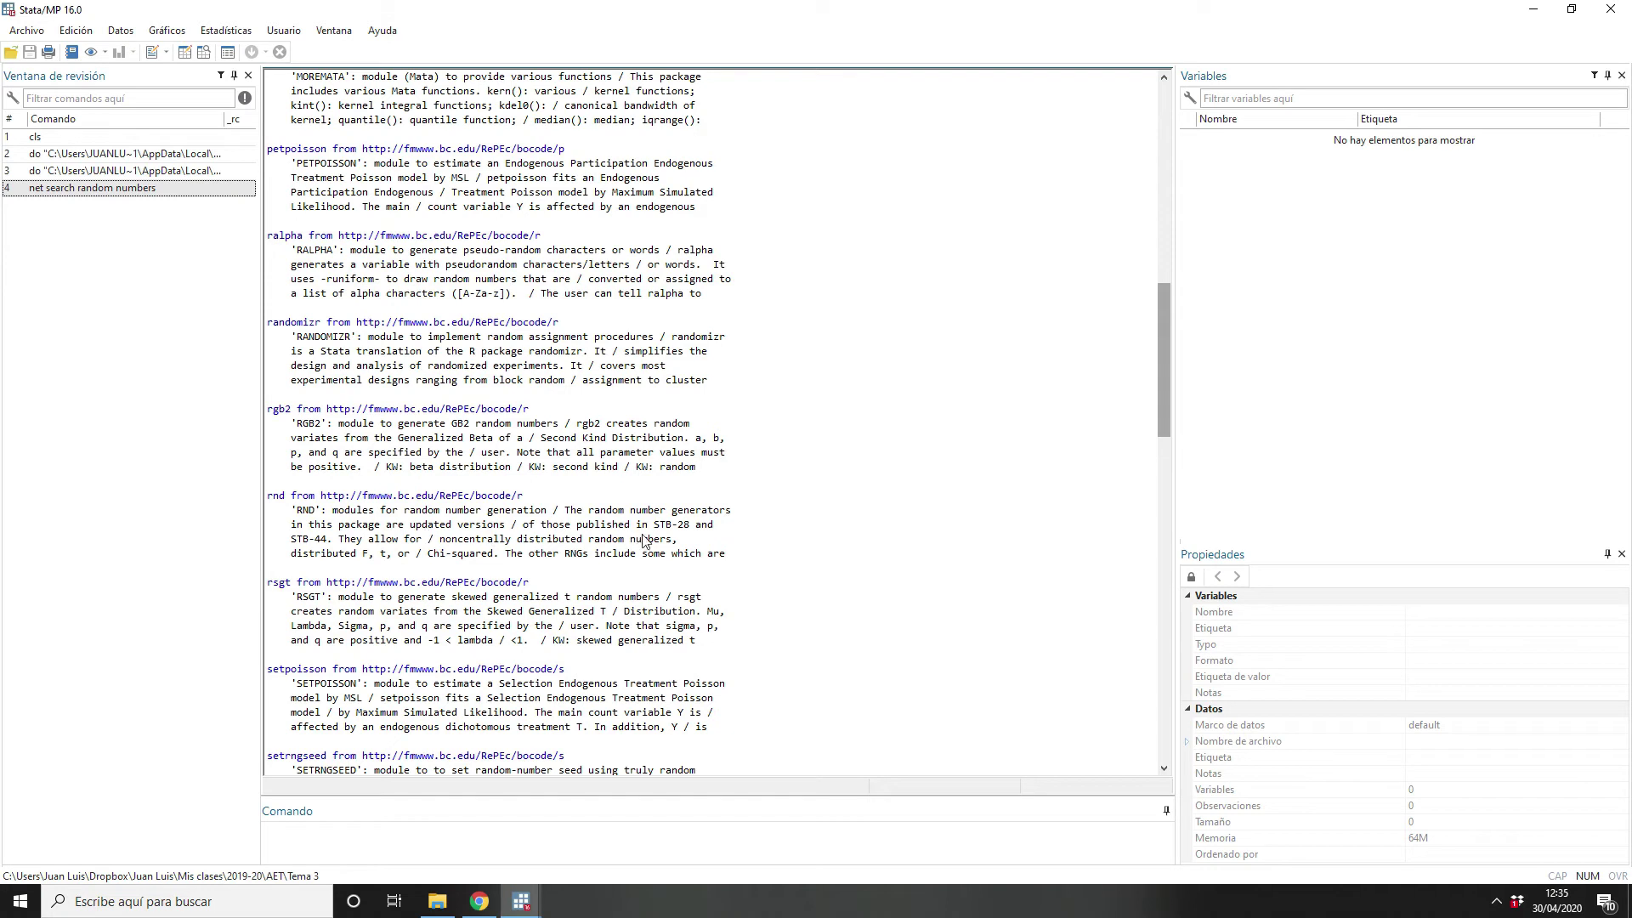
{"action": "left_click_drag", "start_coordinate": [654, 531], "coordinate": [691, 531]}
{"action": "left_click_drag", "start_coordinate": [288, 540], "coordinate": [333, 541]}
{"action": "left_click", "coordinate": [308, 515]}
Step: Open the documentation of the rnd module with the command help rnd
{"action": "key", "text": "alt+Tab"}
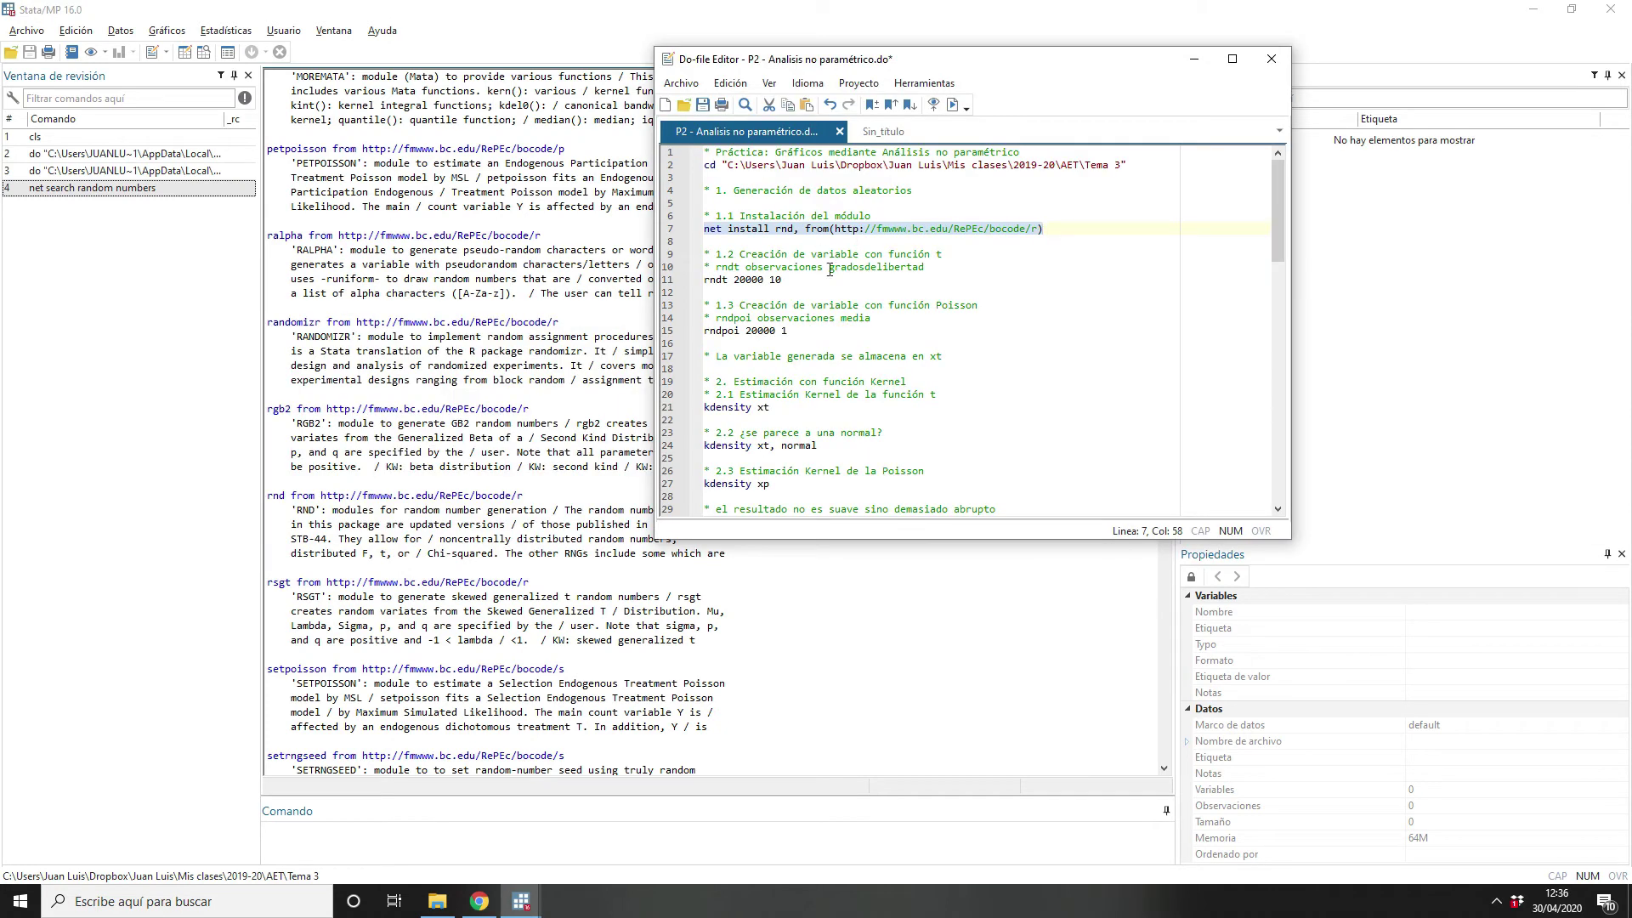
{"action": "left_click", "coordinate": [596, 811]}
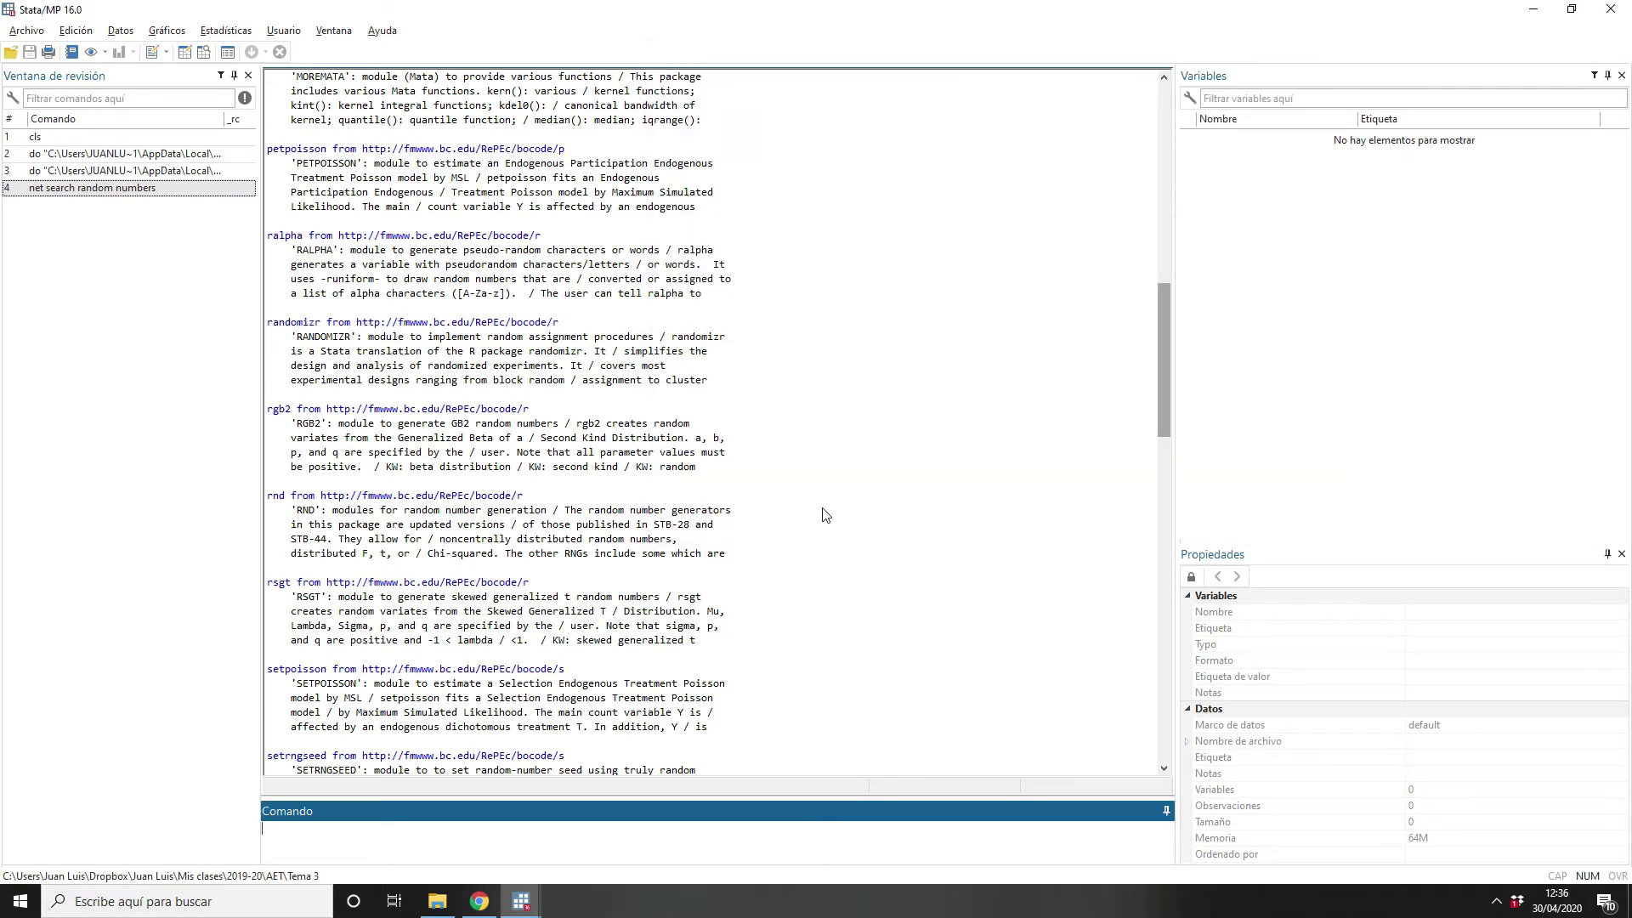
{"action": "type", "text": "help rnd"}
{"action": "key", "text": "Return"}
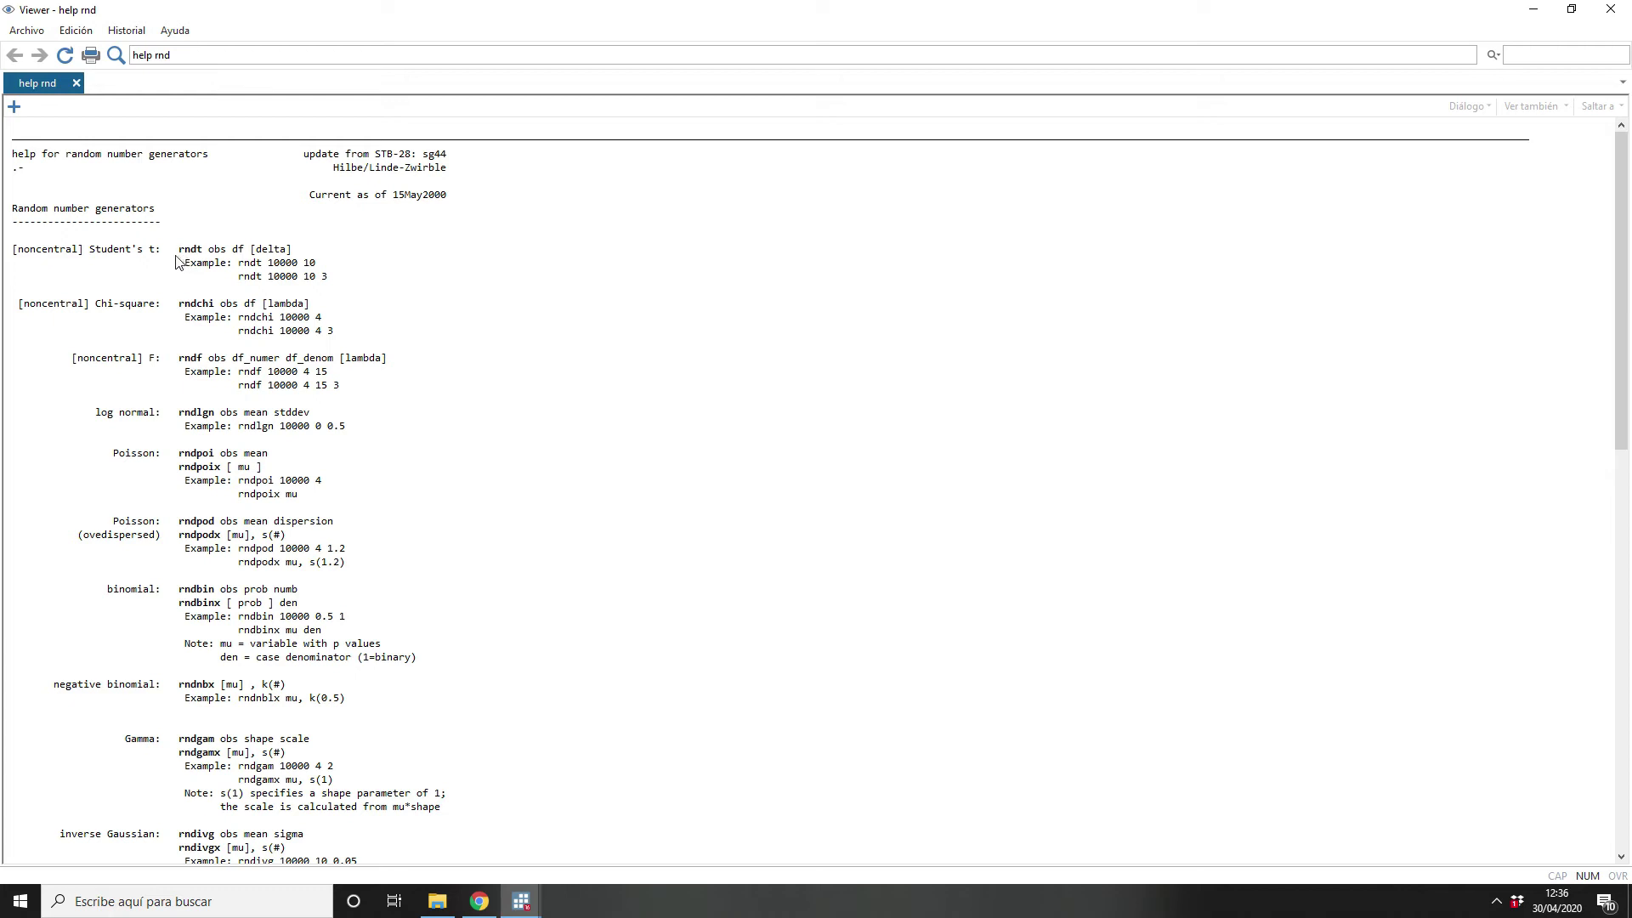
Step: Examine the rndt syntax with its obs, df and delta arguments, and the other random number generators in the help
{"action": "left_click_drag", "start_coordinate": [174, 251], "coordinate": [192, 253]}
{"action": "left_click", "coordinate": [215, 255]}
{"action": "double_click", "coordinate": [214, 254]}
{"action": "double_click", "coordinate": [239, 252]}
{"action": "left_click_drag", "start_coordinate": [251, 253], "coordinate": [286, 256]}
{"action": "scroll", "coordinate": [213, 490], "scroll_direction": "down", "scroll_amount": 9}
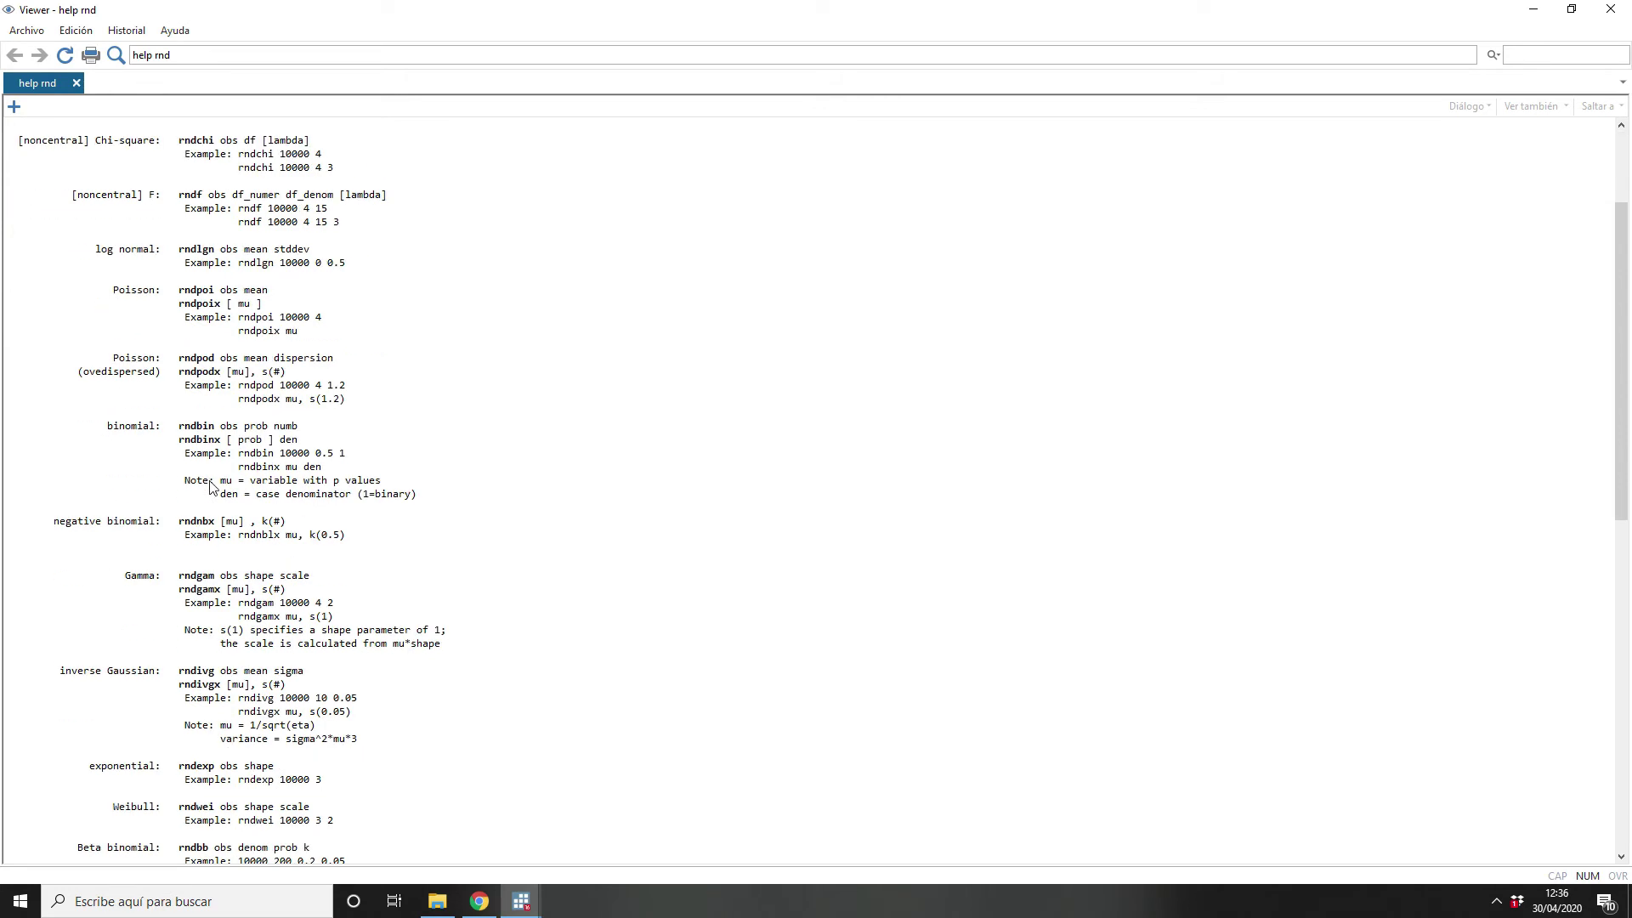
{"action": "scroll", "coordinate": [212, 490], "scroll_direction": "down", "scroll_amount": 12}
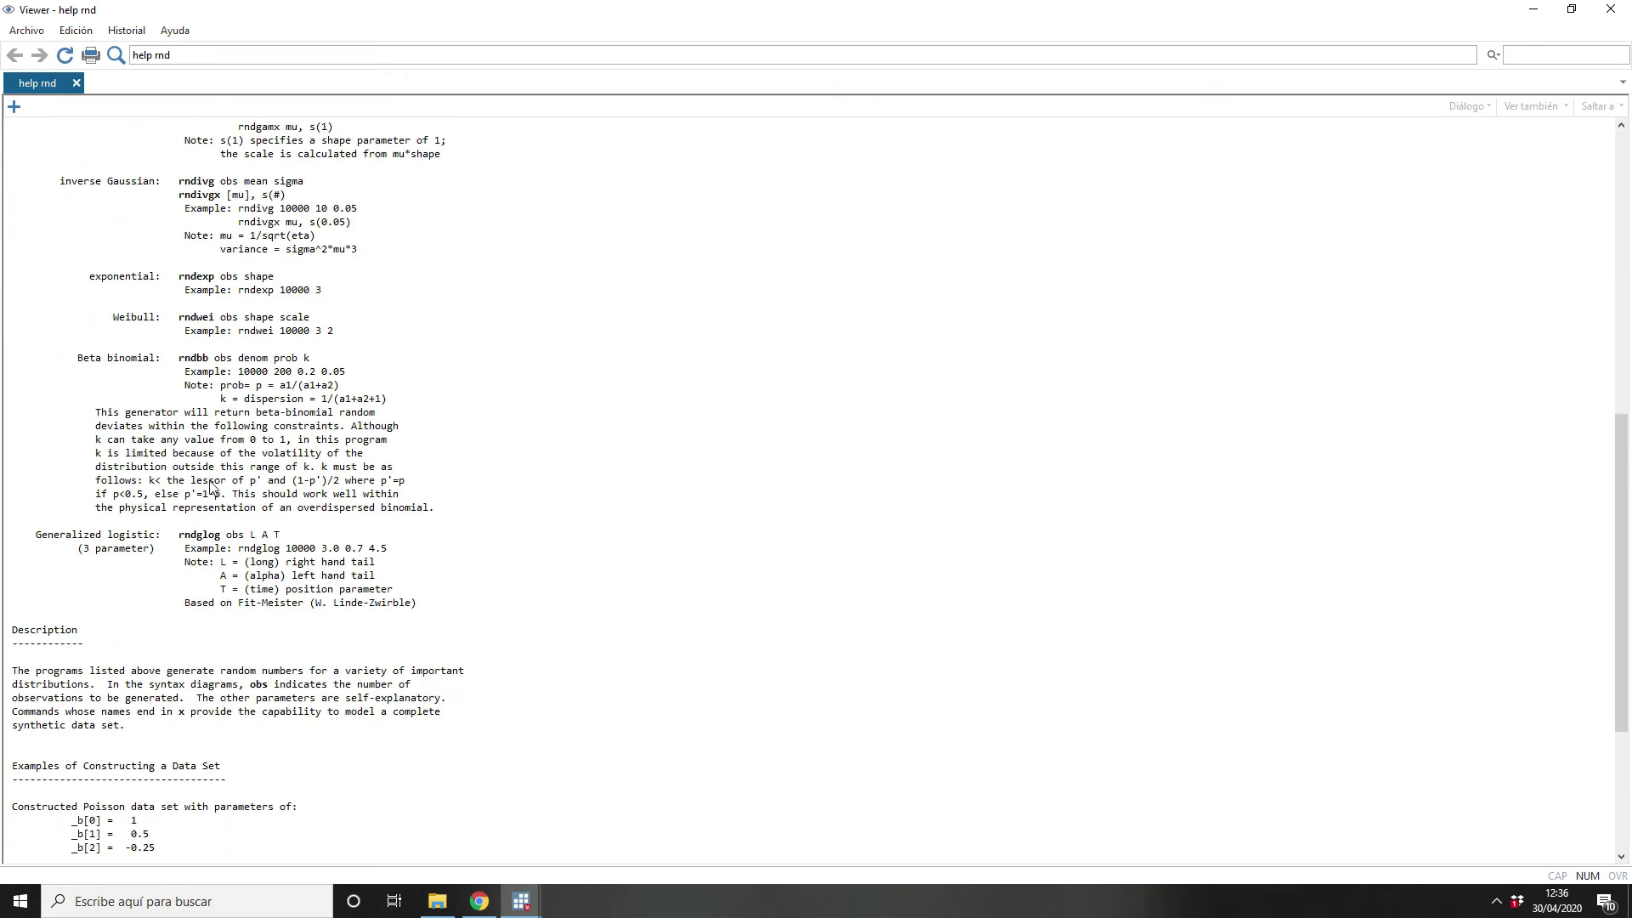
{"action": "scroll", "coordinate": [212, 489], "scroll_direction": "up", "scroll_amount": 20}
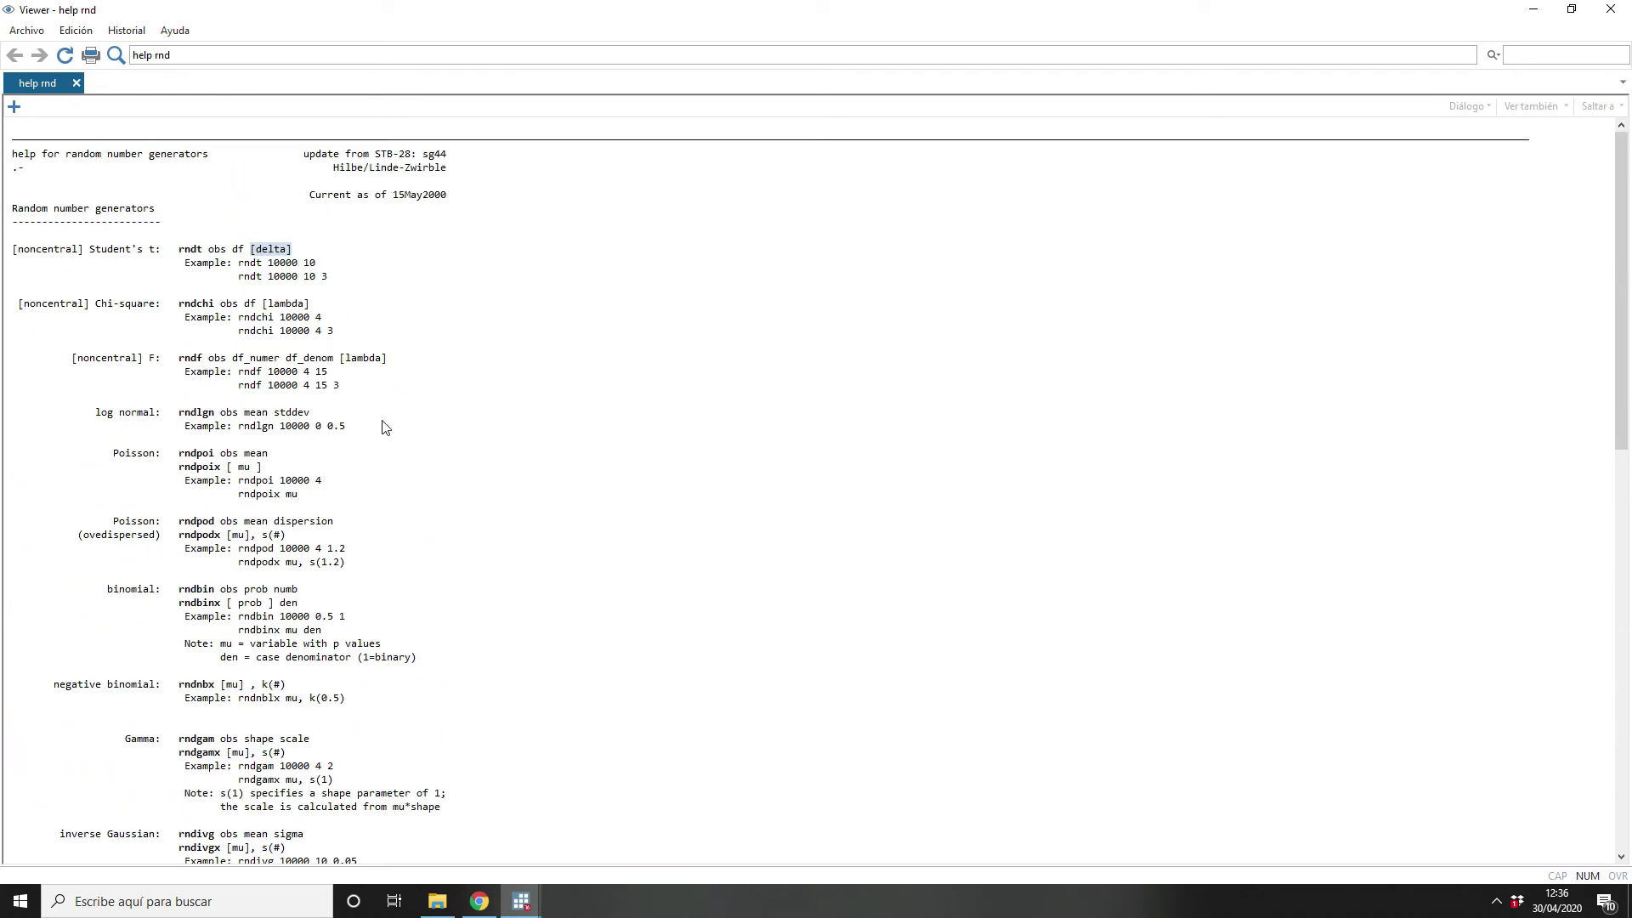
Step: Return to the do-file and run rndt 20000 10 to generate the Student's t variable
{"action": "key", "text": "alt+Tab"}
{"action": "key", "text": "alt+Tab"}
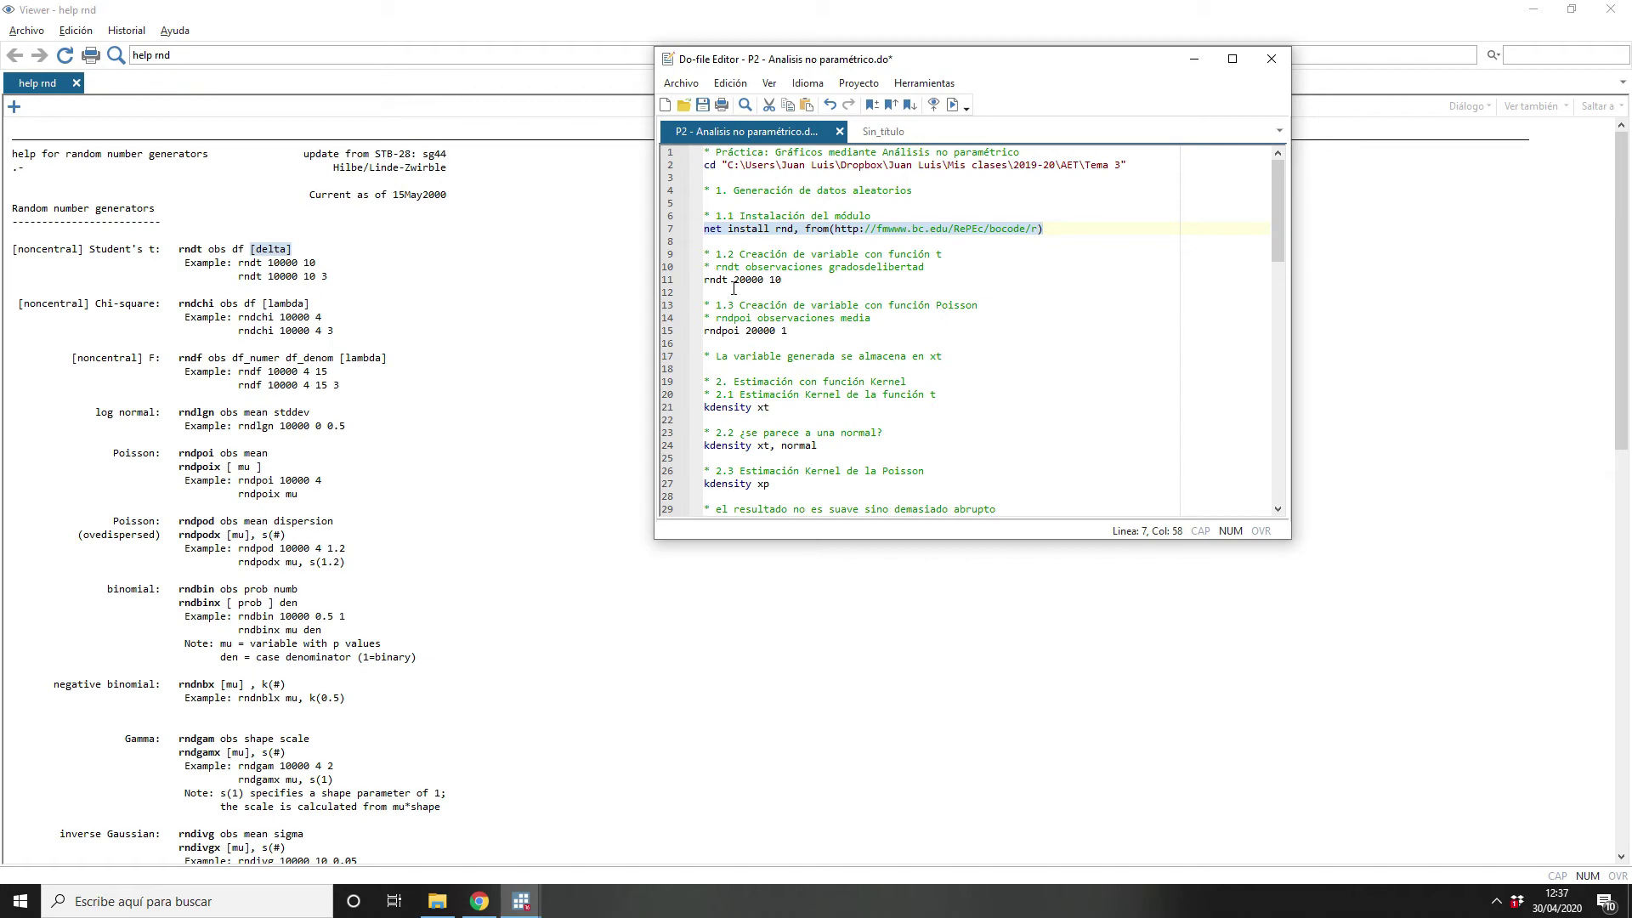
{"action": "left_click", "coordinate": [744, 284]}
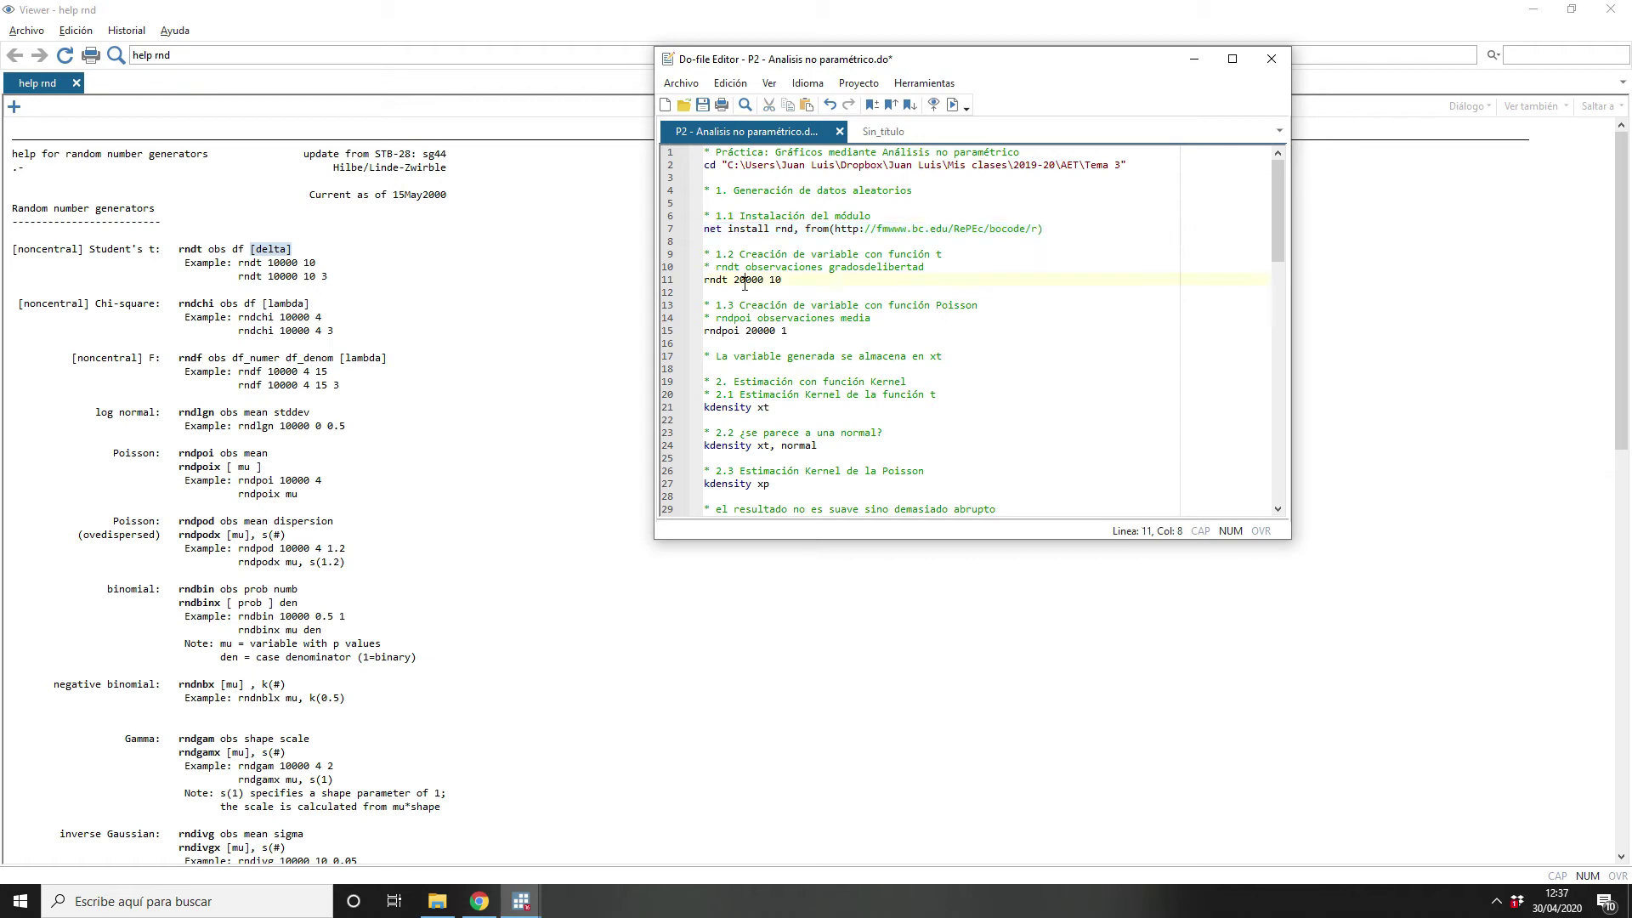
{"action": "left_click", "coordinate": [783, 282]}
{"action": "left_click", "coordinate": [668, 286]}
{"action": "left_click", "coordinate": [668, 286]}
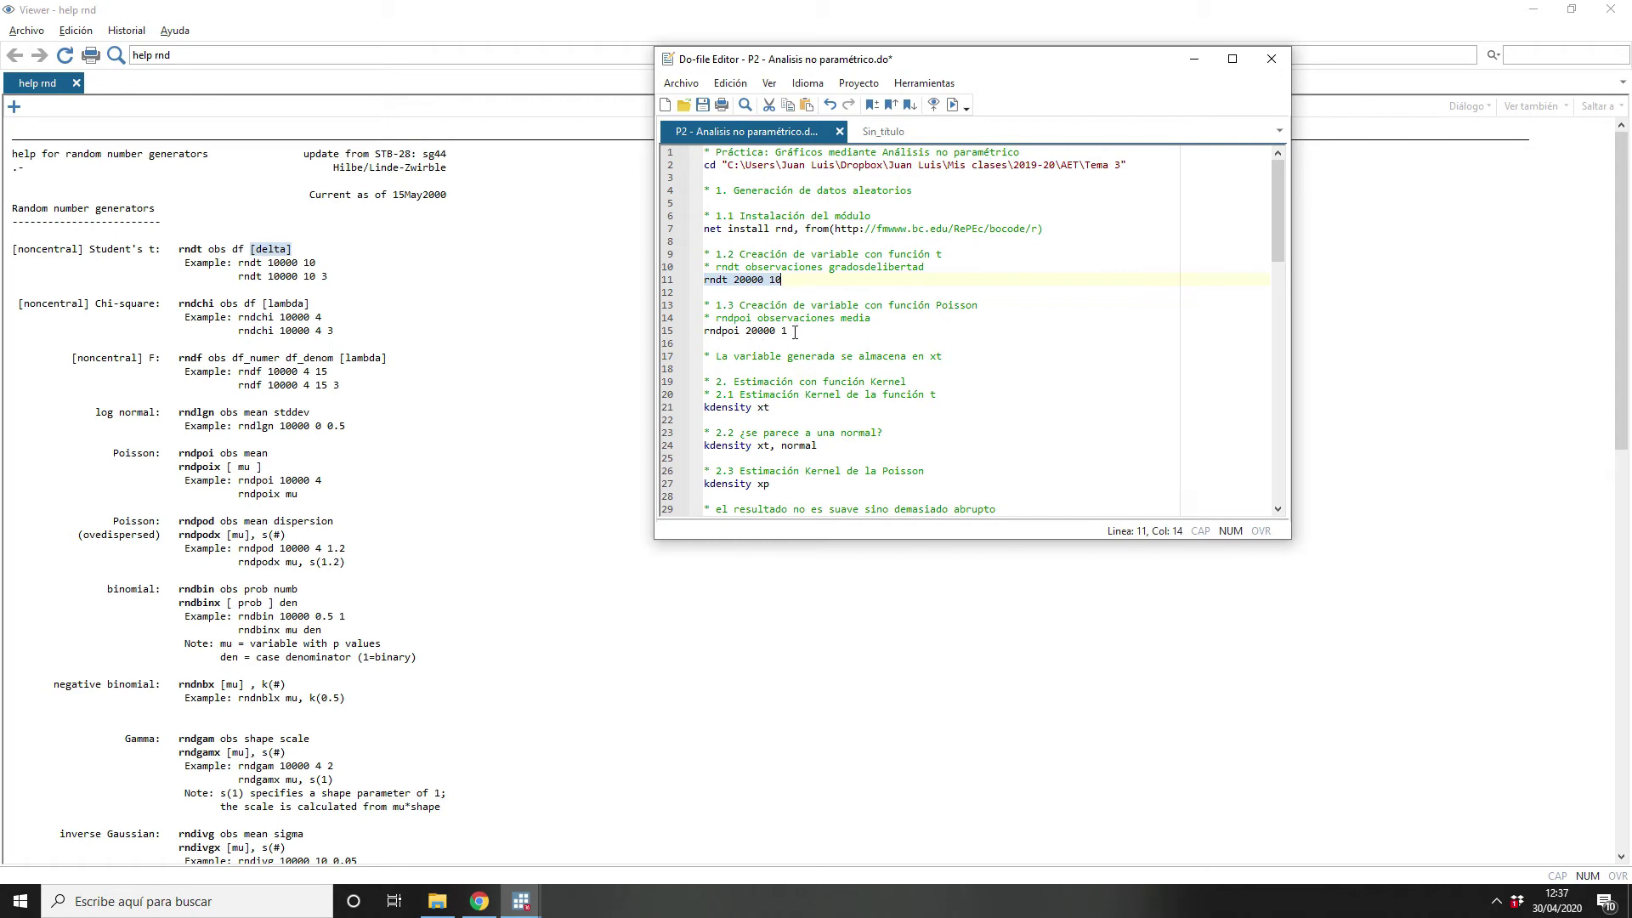
Step: Run the do-file line rndpoi 20000 1 to generate the Poisson variable, and check both variables in the main window
{"action": "left_click", "coordinate": [660, 334]}
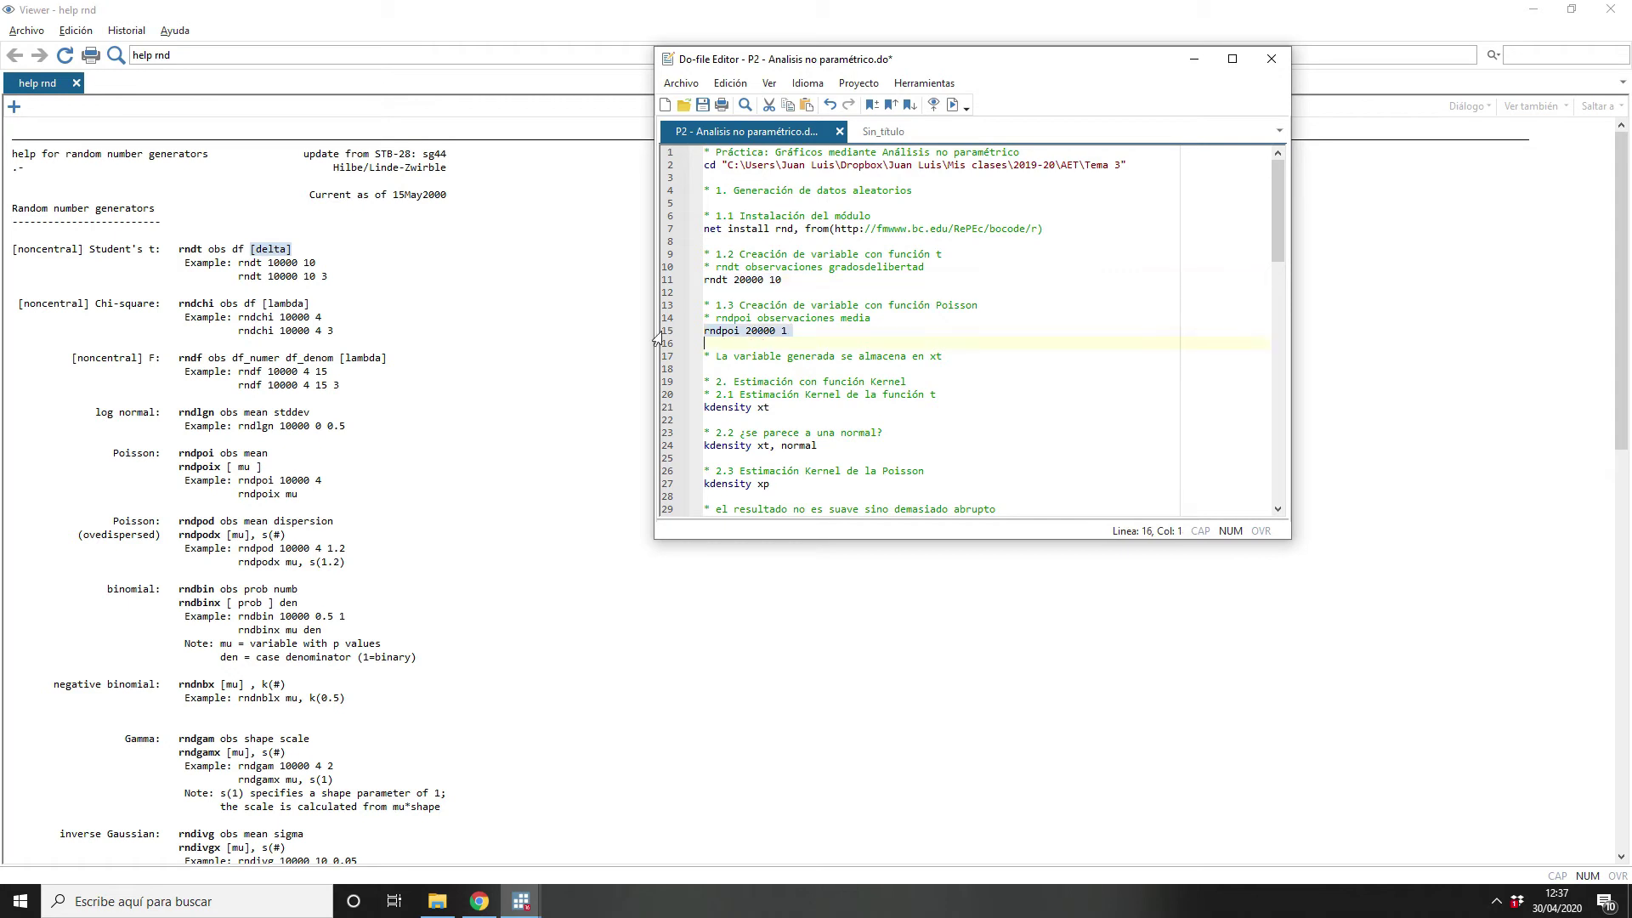
{"action": "key", "text": "shift+Left"}
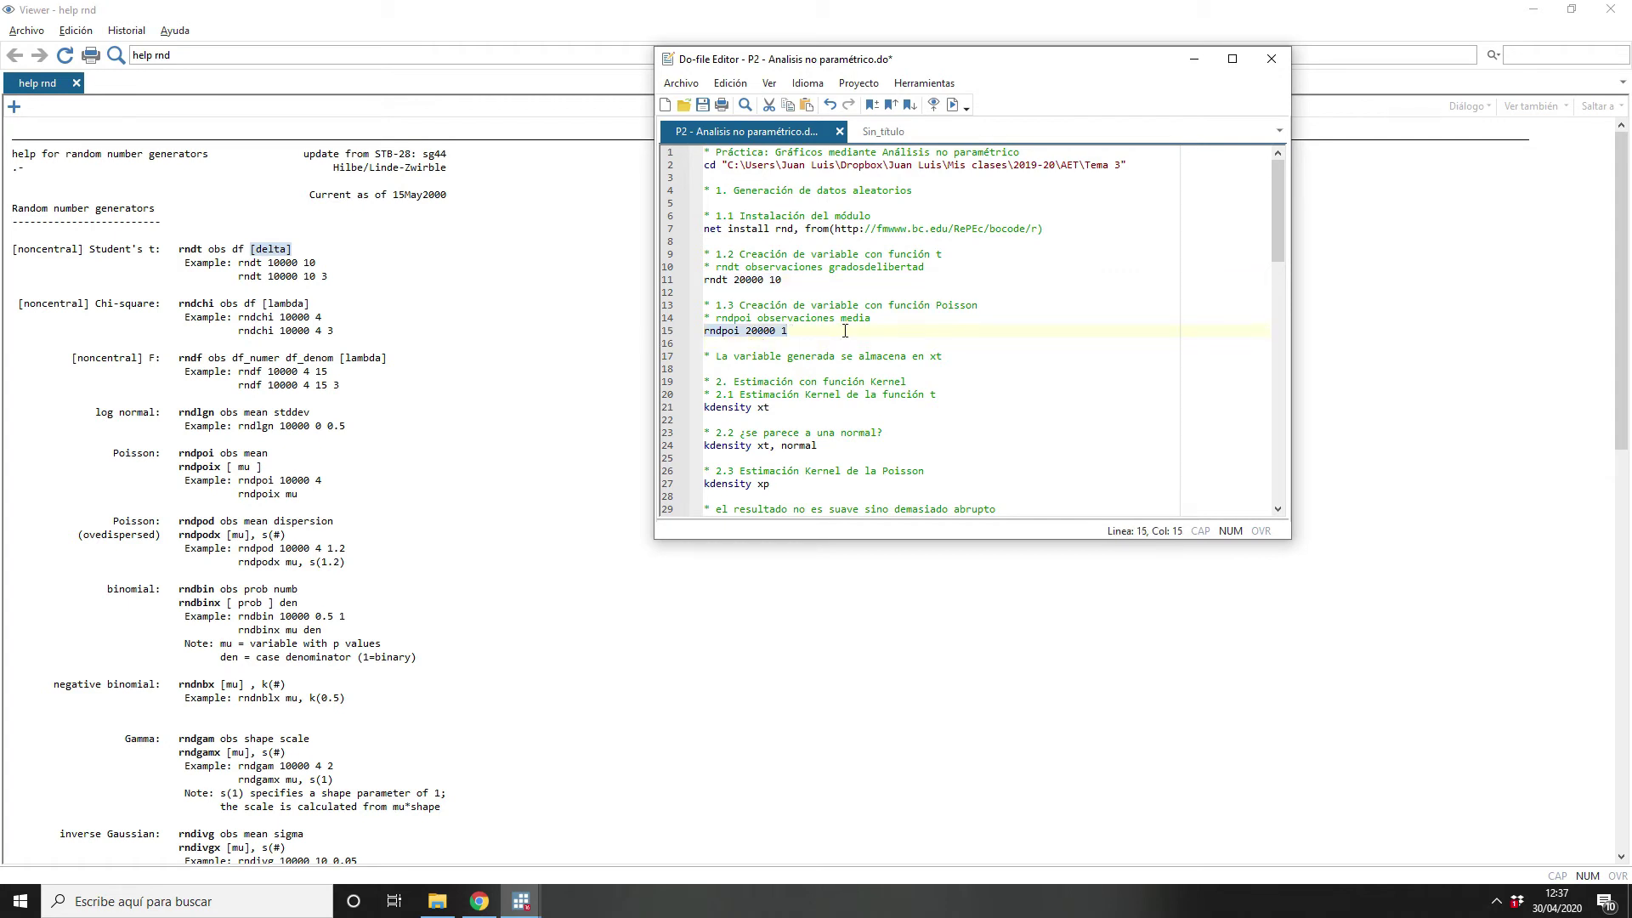
{"action": "key", "text": "alt+Tab"}
{"action": "key", "text": "alt+Tab"}
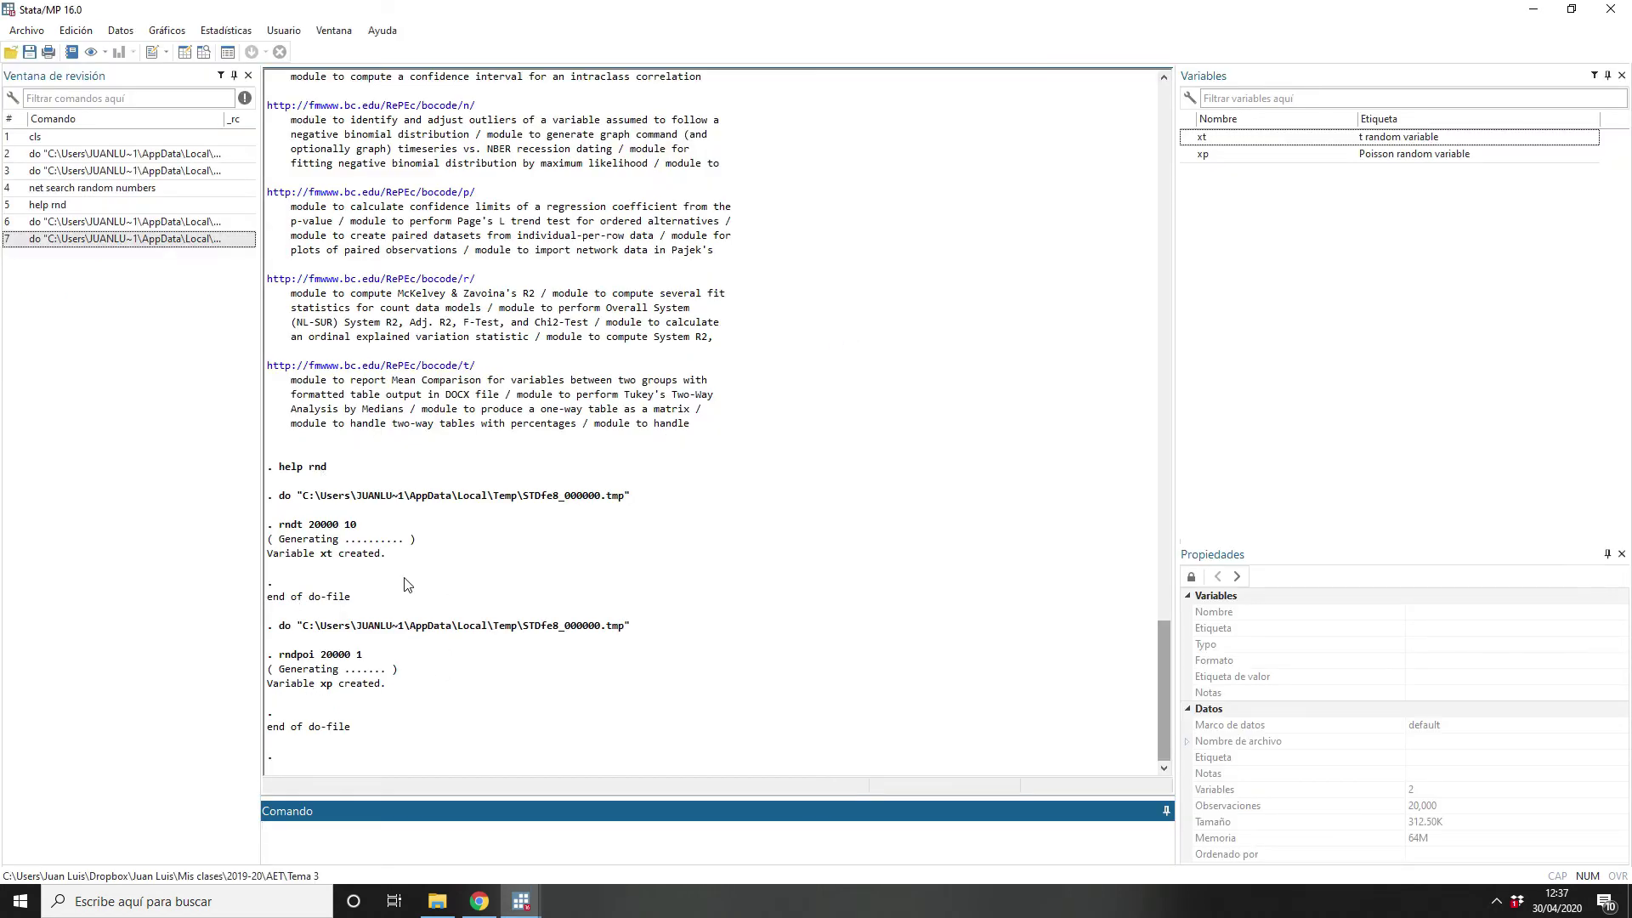
{"action": "mouse_move", "coordinate": [1224, 139]}
Step: Run the do-file line kdensity xt to plot the kernel density estimate of the t variable
{"action": "key", "text": "alt+Tab"}
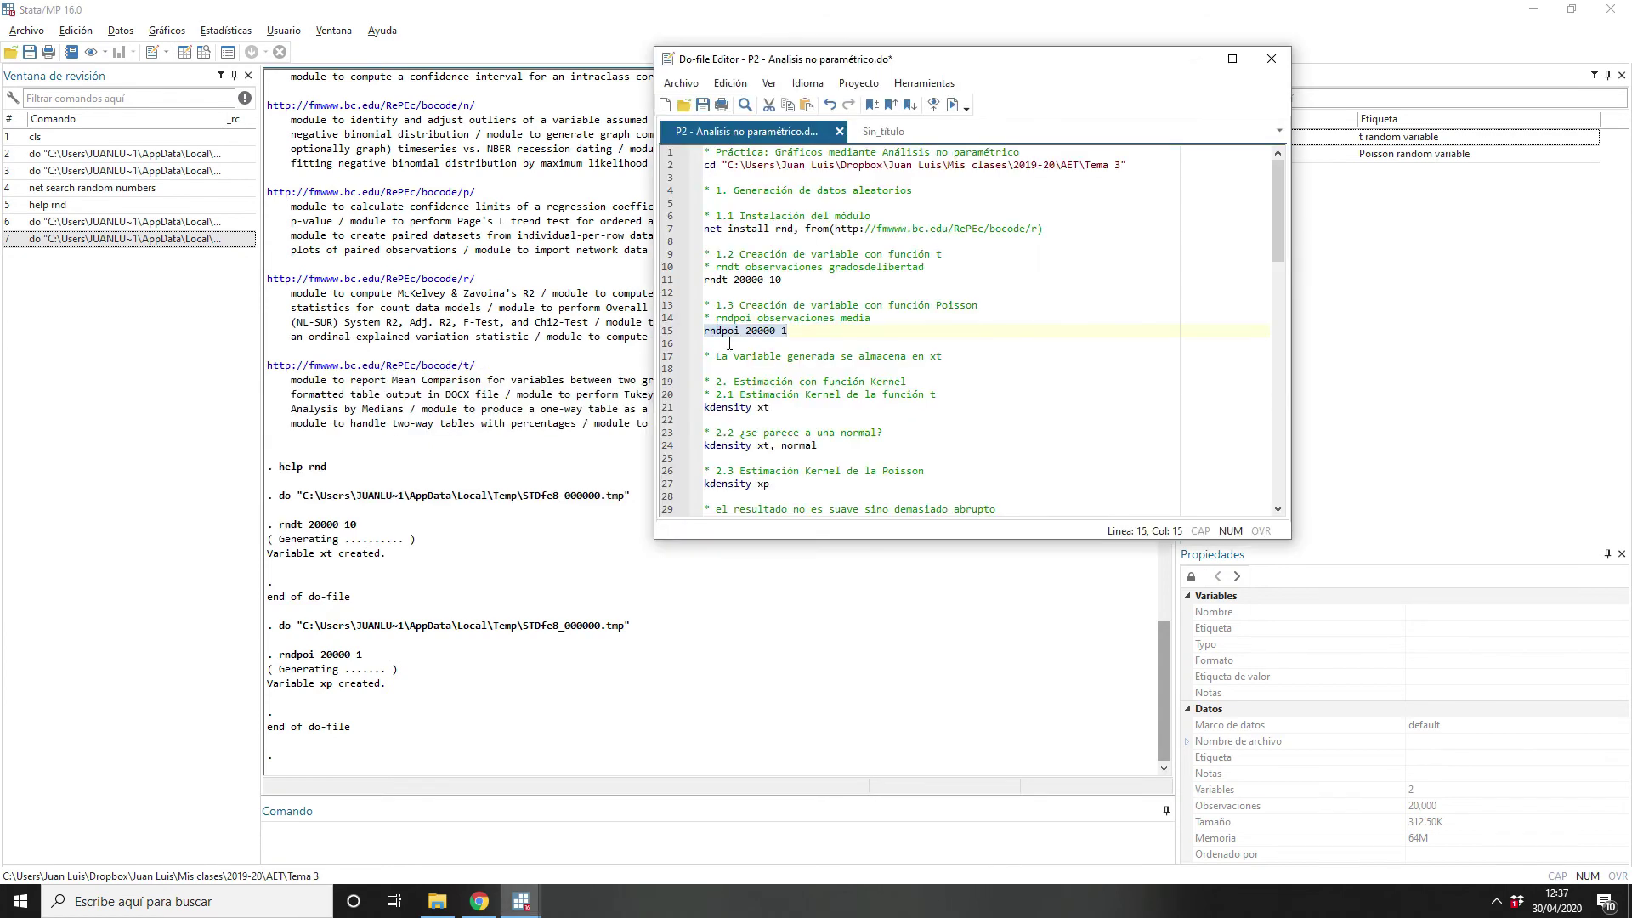
{"action": "left_click", "coordinate": [684, 408]}
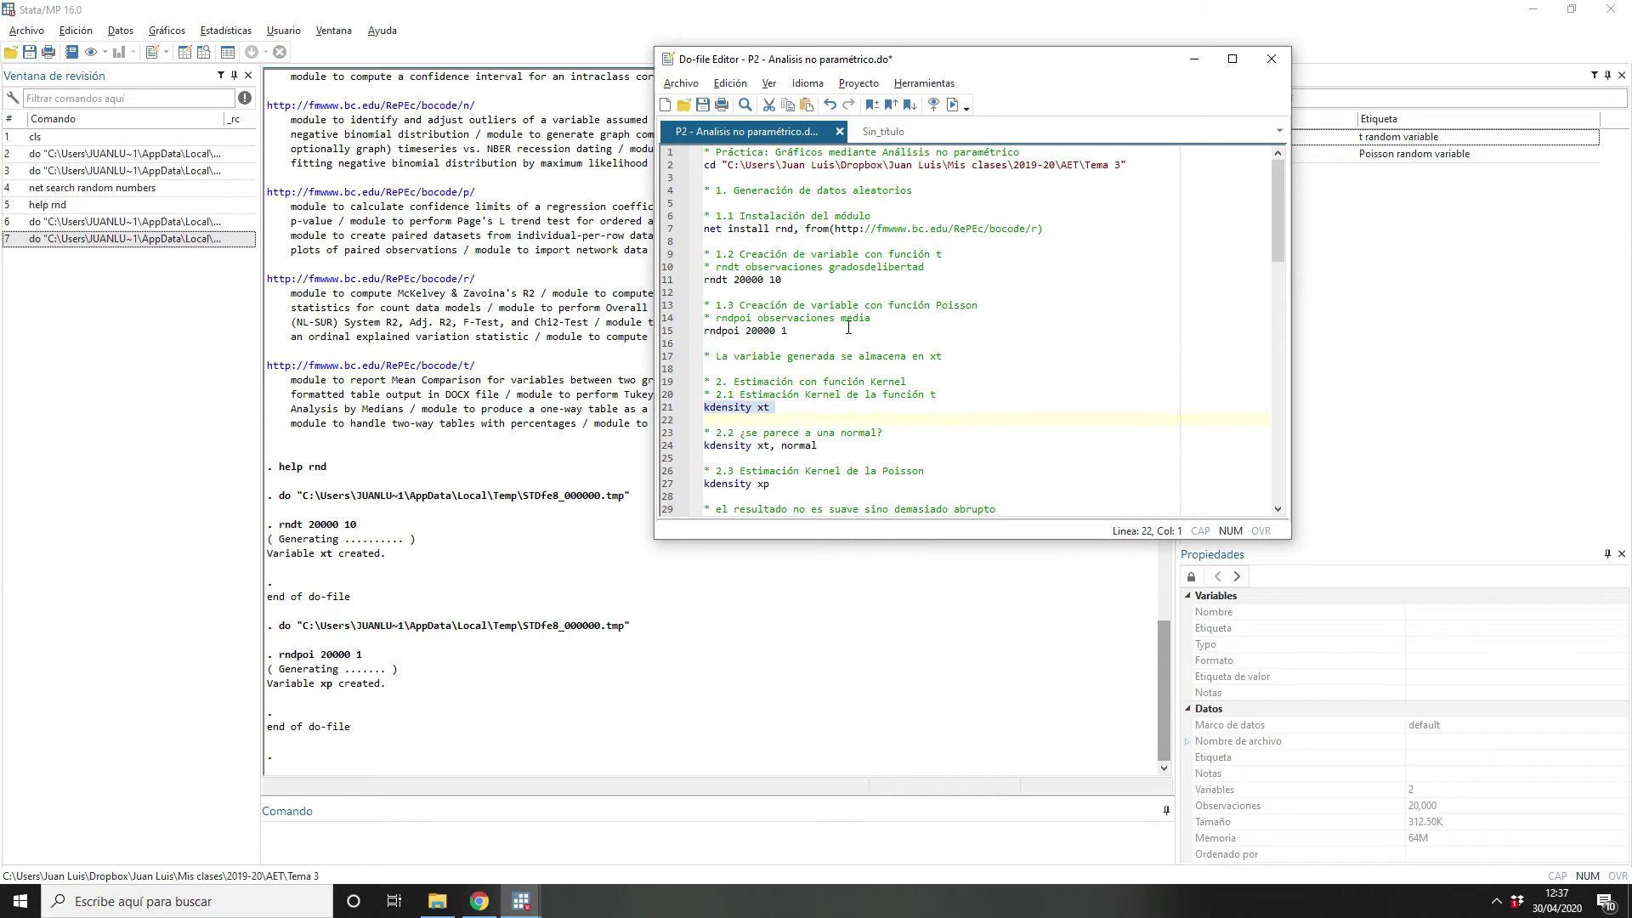
{"action": "left_click_drag", "start_coordinate": [960, 71], "coordinate": [808, 64]}
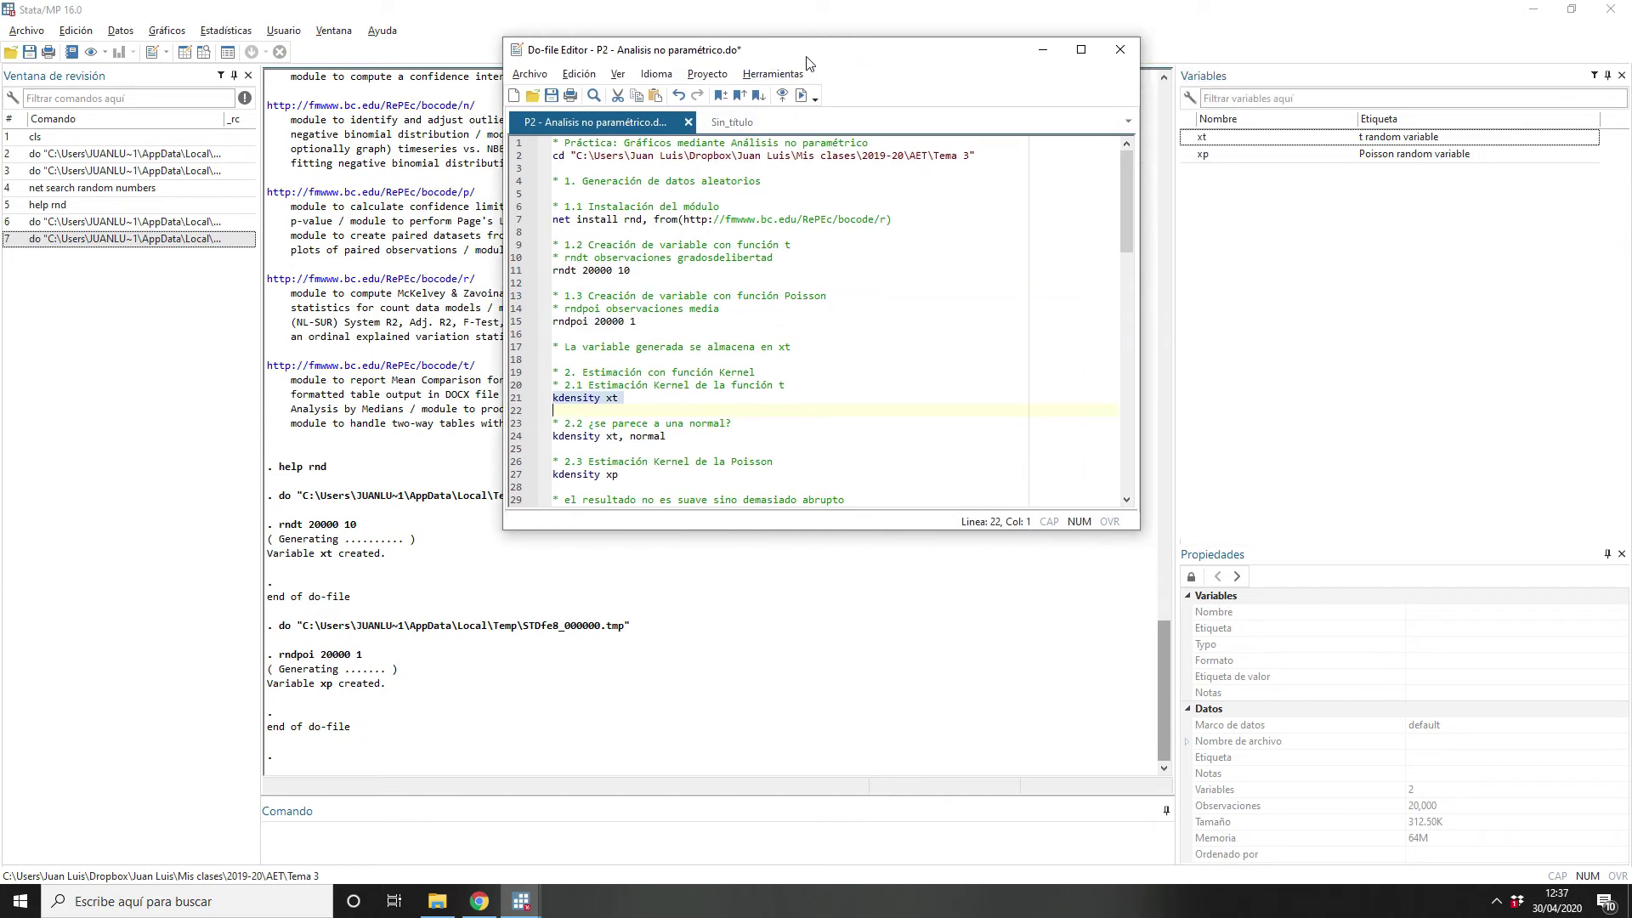
{"action": "key", "text": "ctrl+d"}
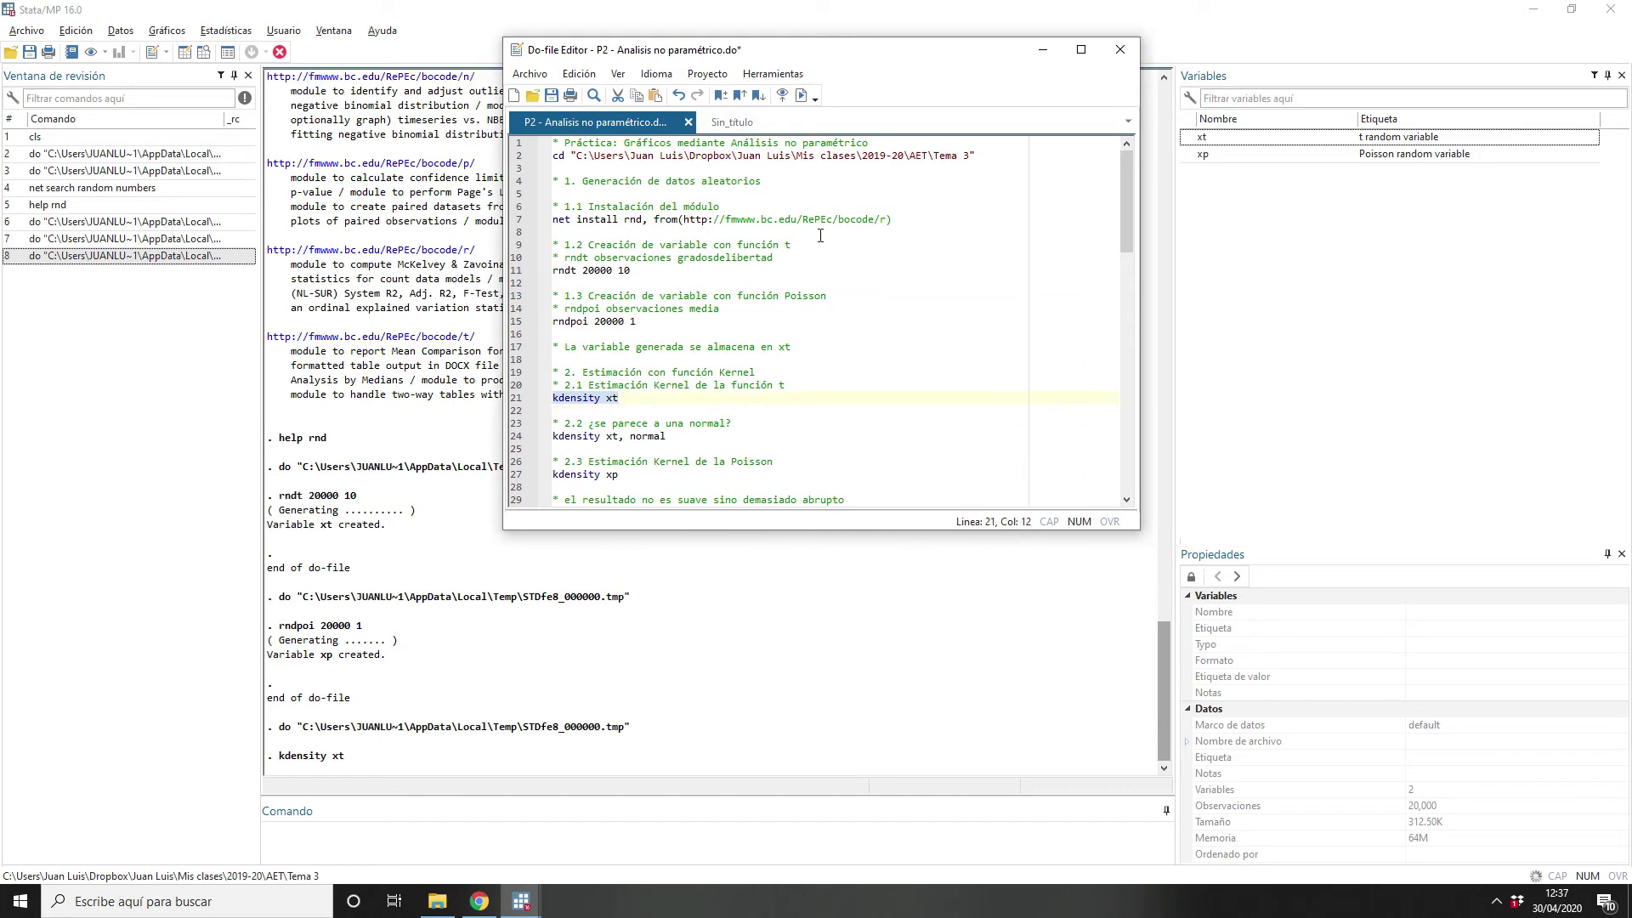
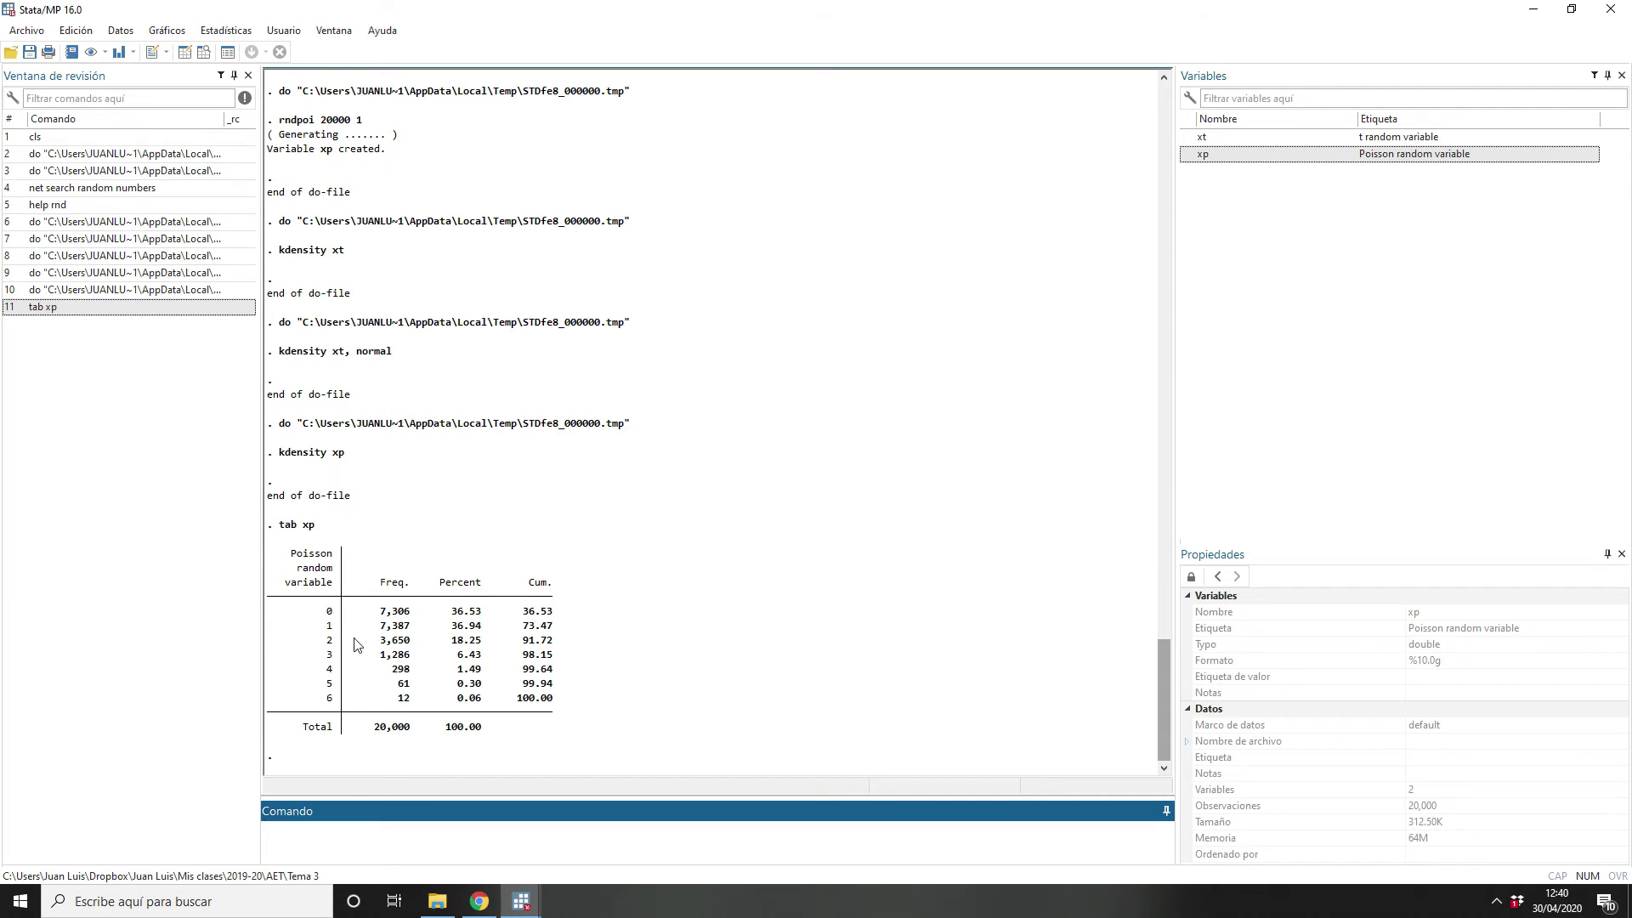
Step: Switch to the graph window to view the kernel density estimate of the Poisson variable
{"action": "key", "text": "alt+Tab"}
{"action": "key", "text": "alt+Tab"}
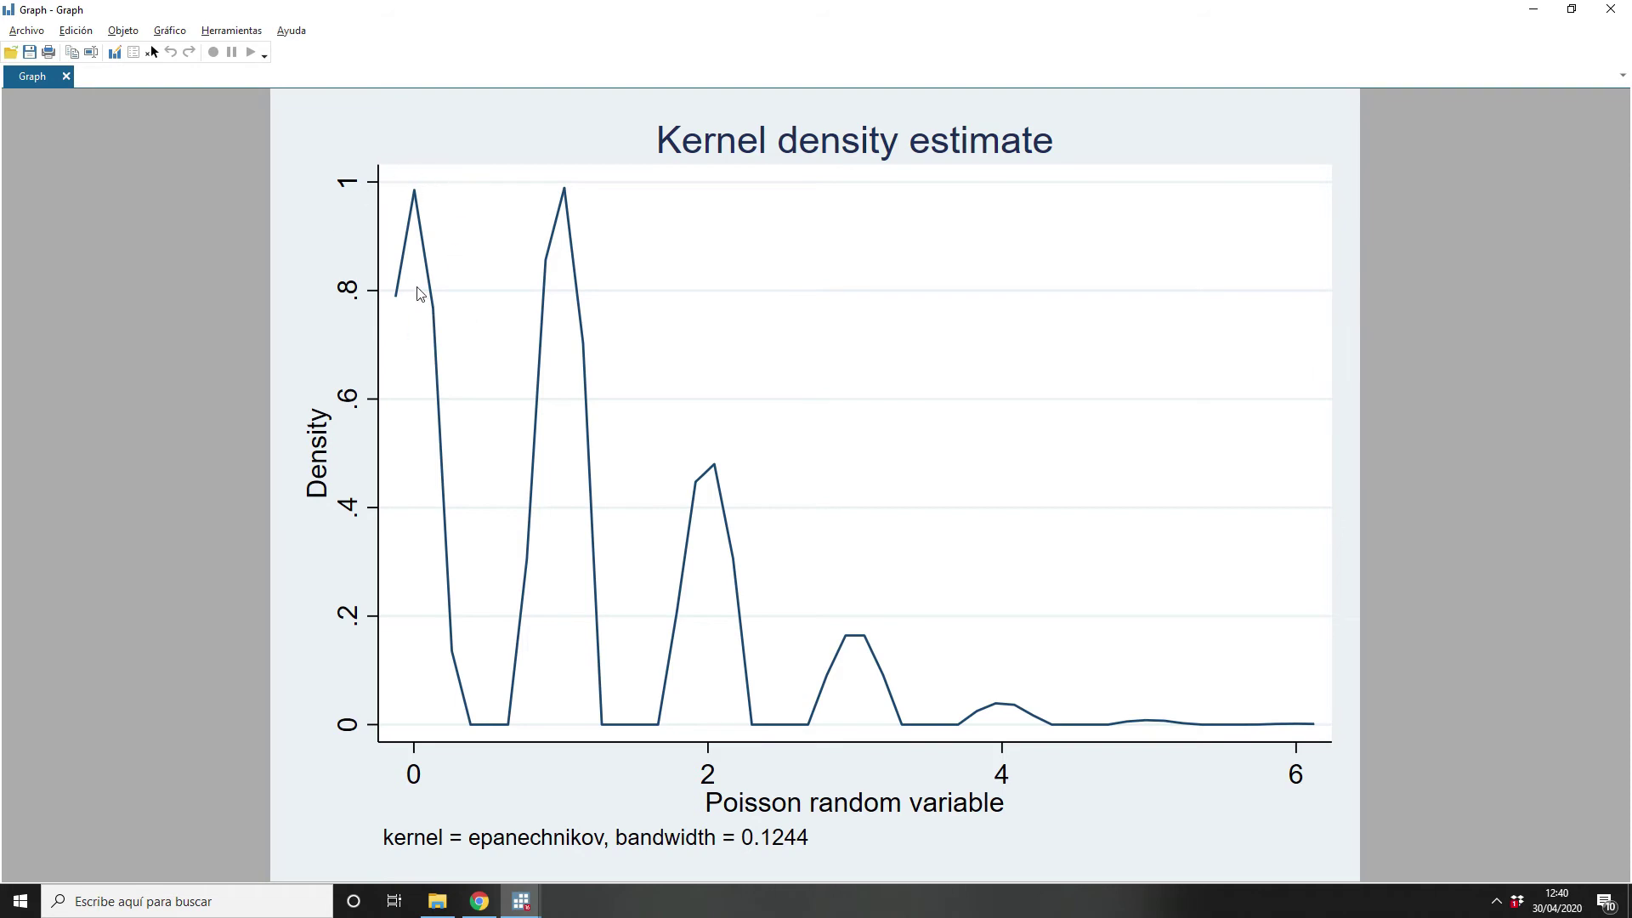
Step: Return to the do-file and run kdensity xp, bwidth(1) to re-plot the Poisson density with a wider bandwidth
{"action": "key", "text": "alt+Tab"}
{"action": "key", "text": "alt+Tab"}
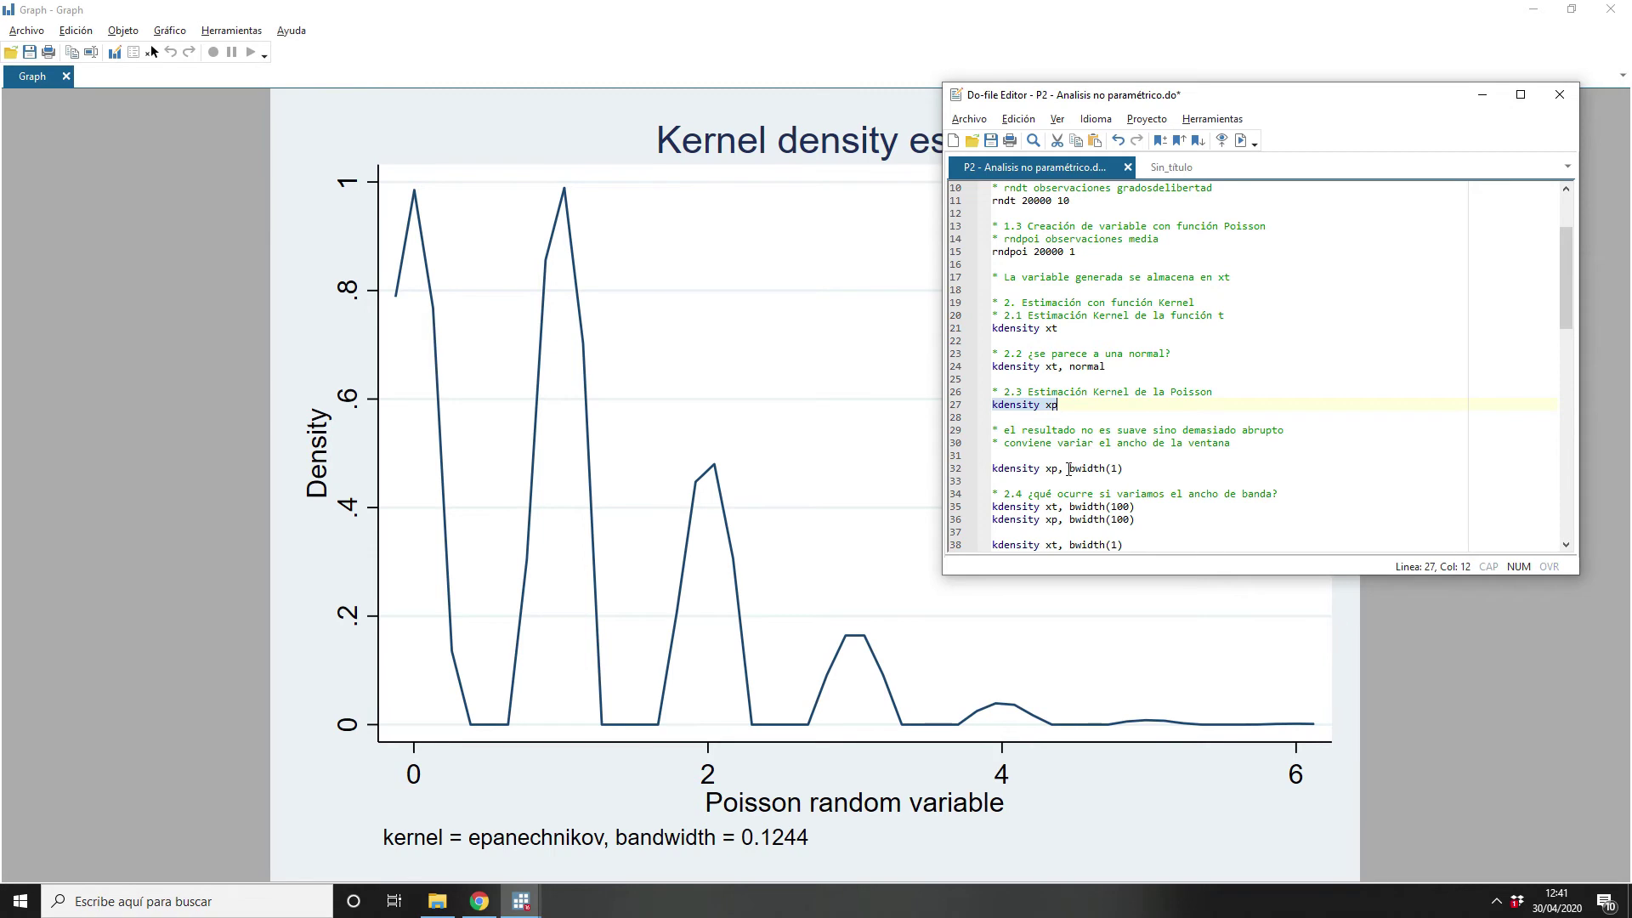
{"action": "left_click_drag", "start_coordinate": [1070, 469], "coordinate": [1093, 465]}
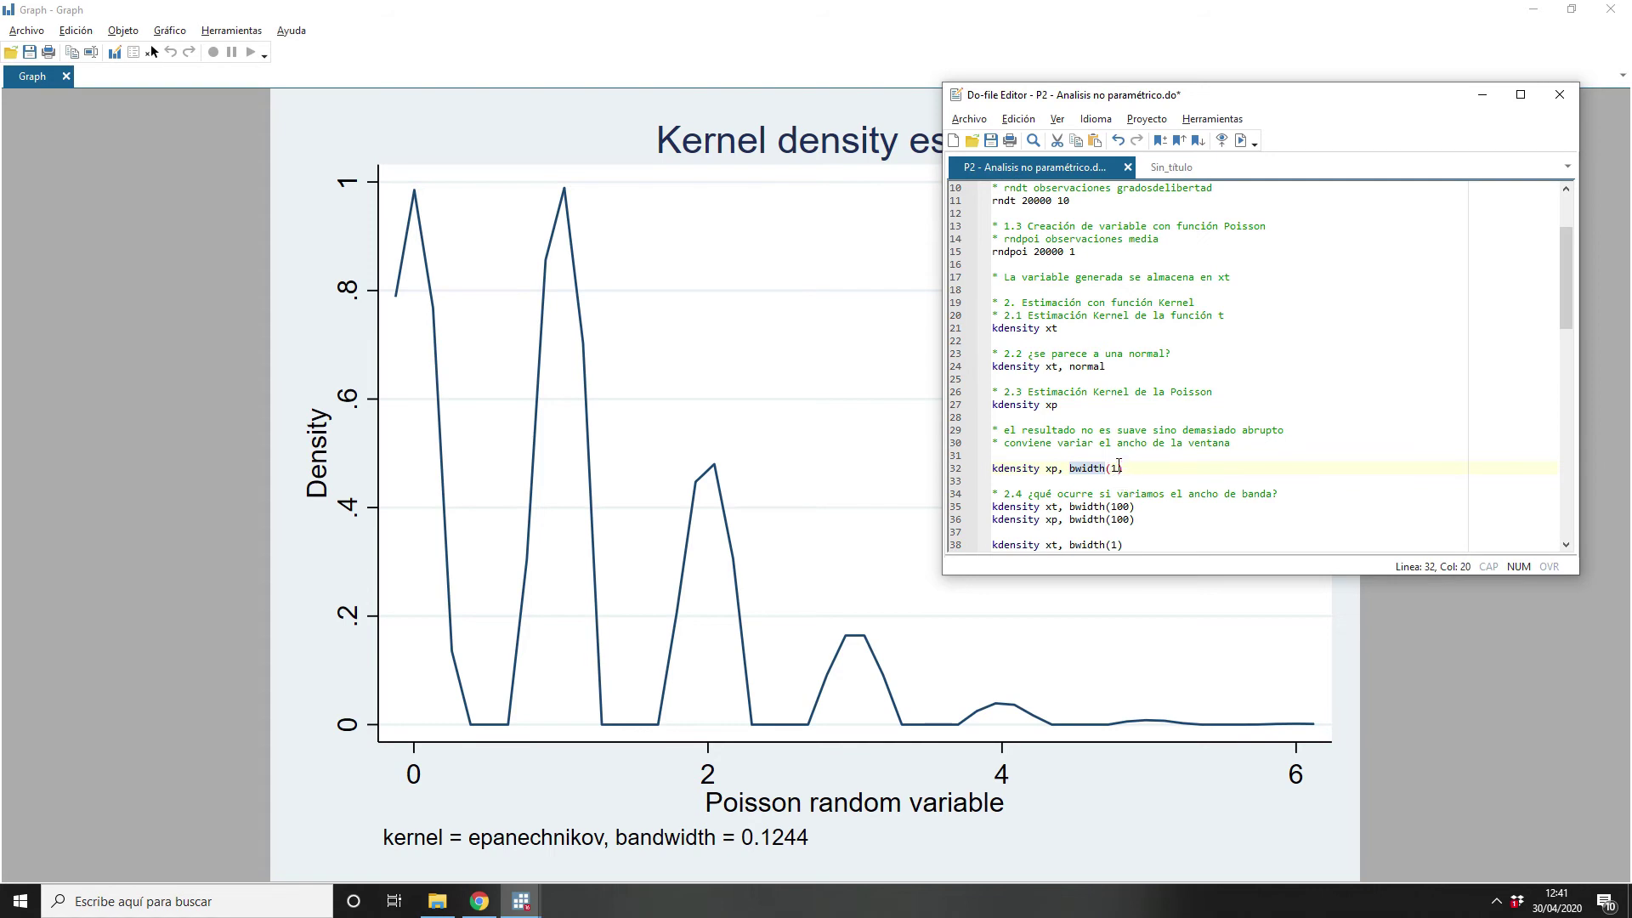
{"action": "left_click", "coordinate": [956, 470]}
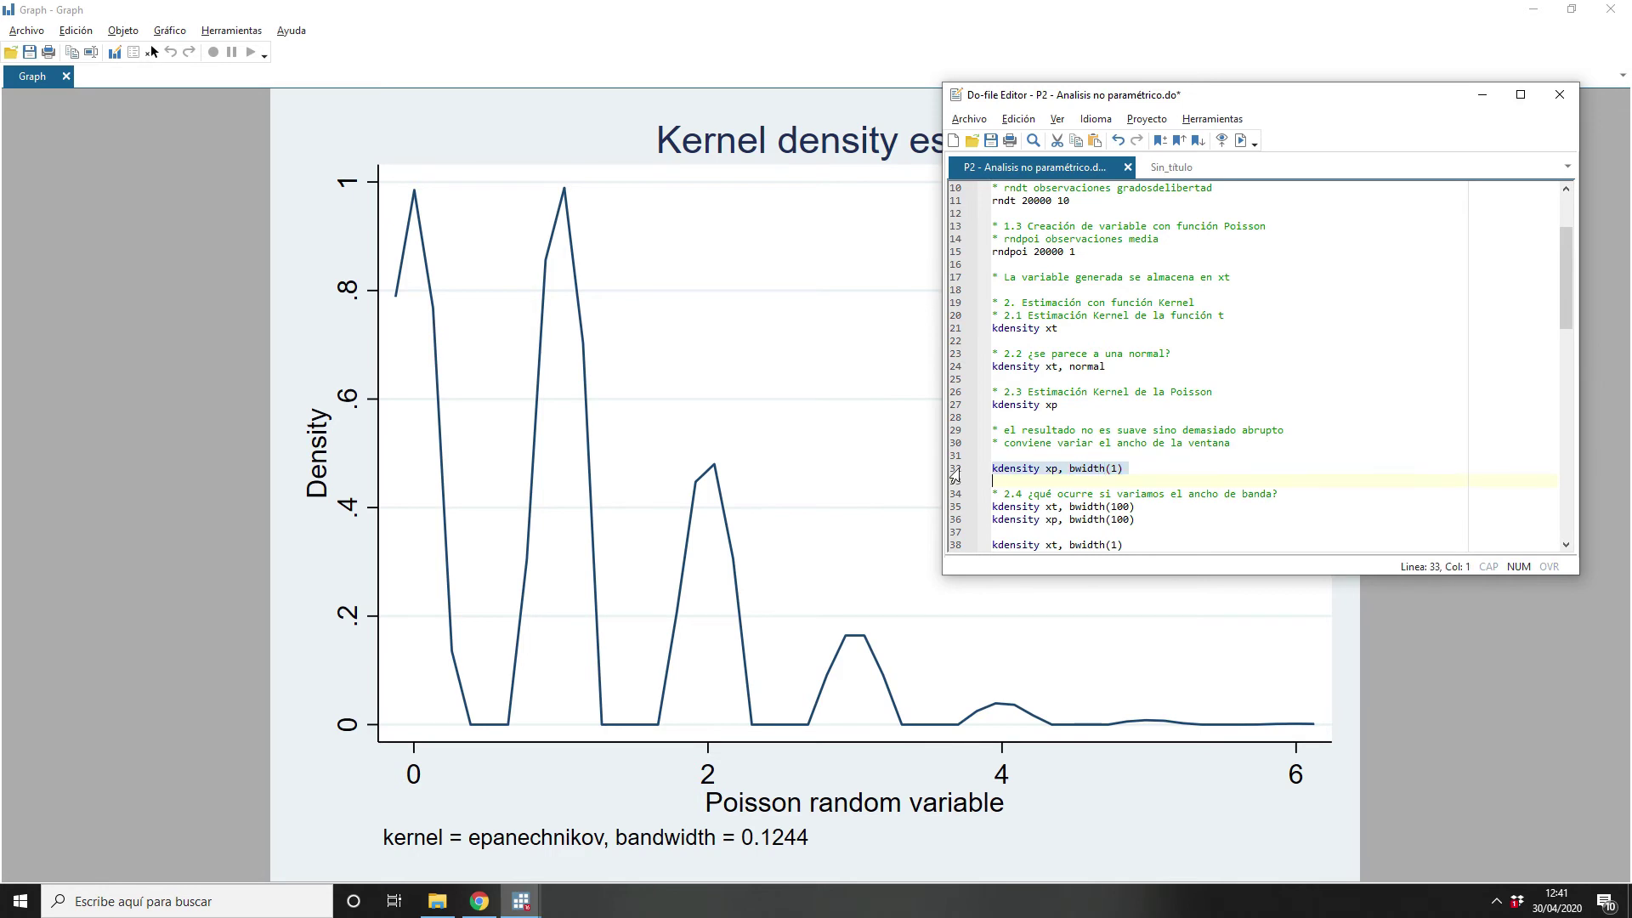
{"action": "key", "text": "ctrl+d"}
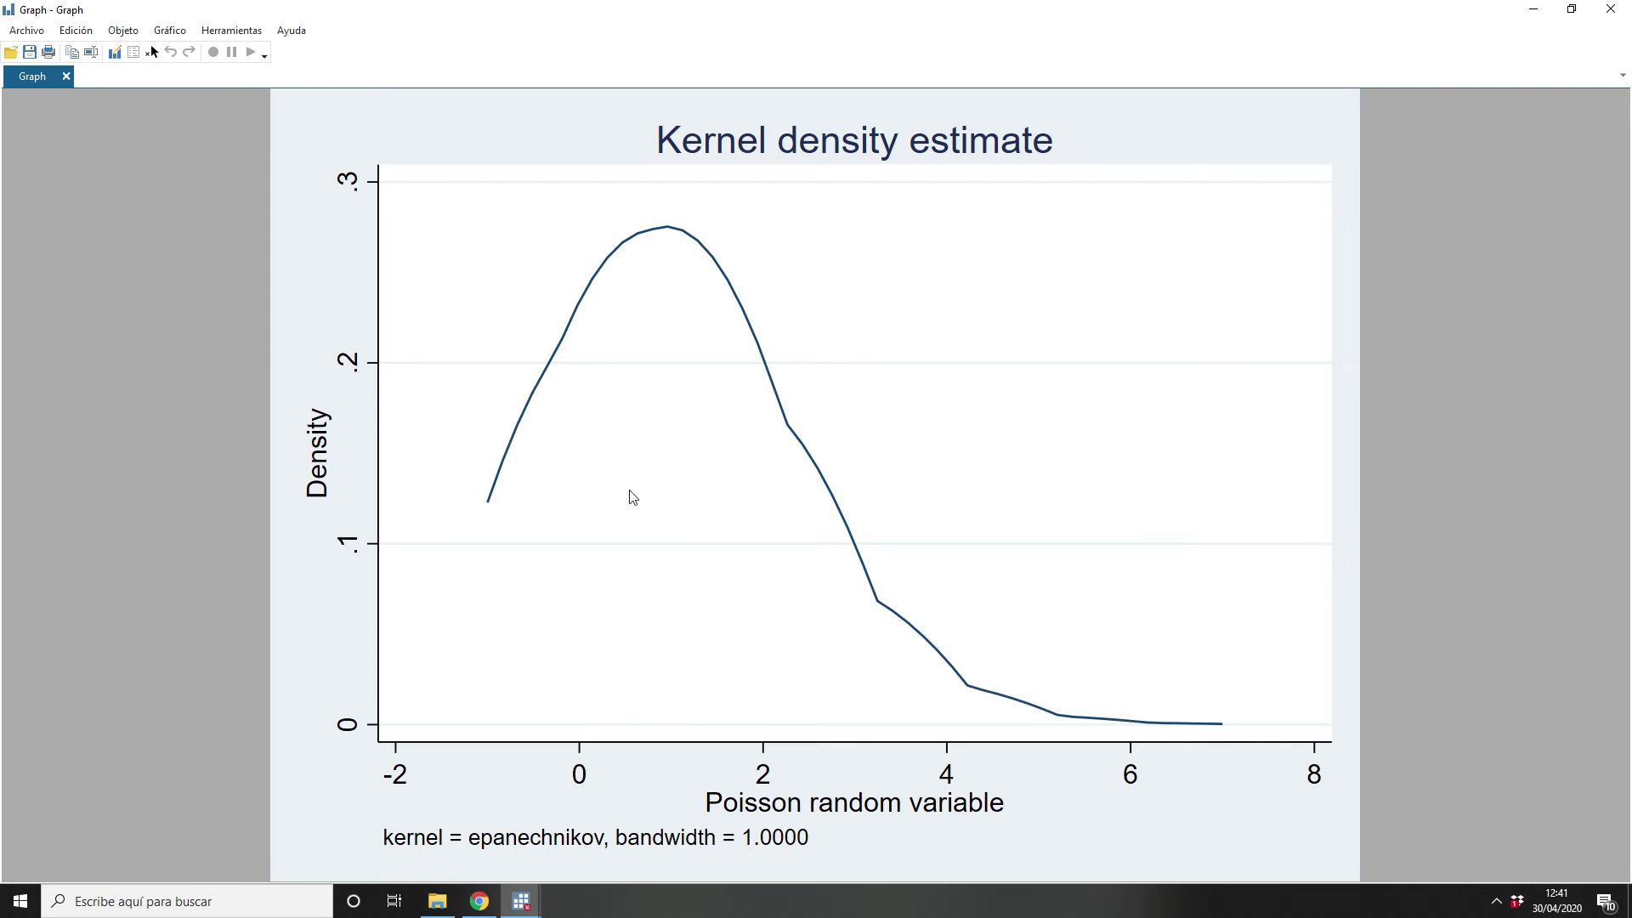
Step: Run the do-file lines kdensity xt, bwidth(100) and kdensity xp, bwidth(100) one at a time, viewing each graph
{"action": "key", "text": "alt+Tab"}
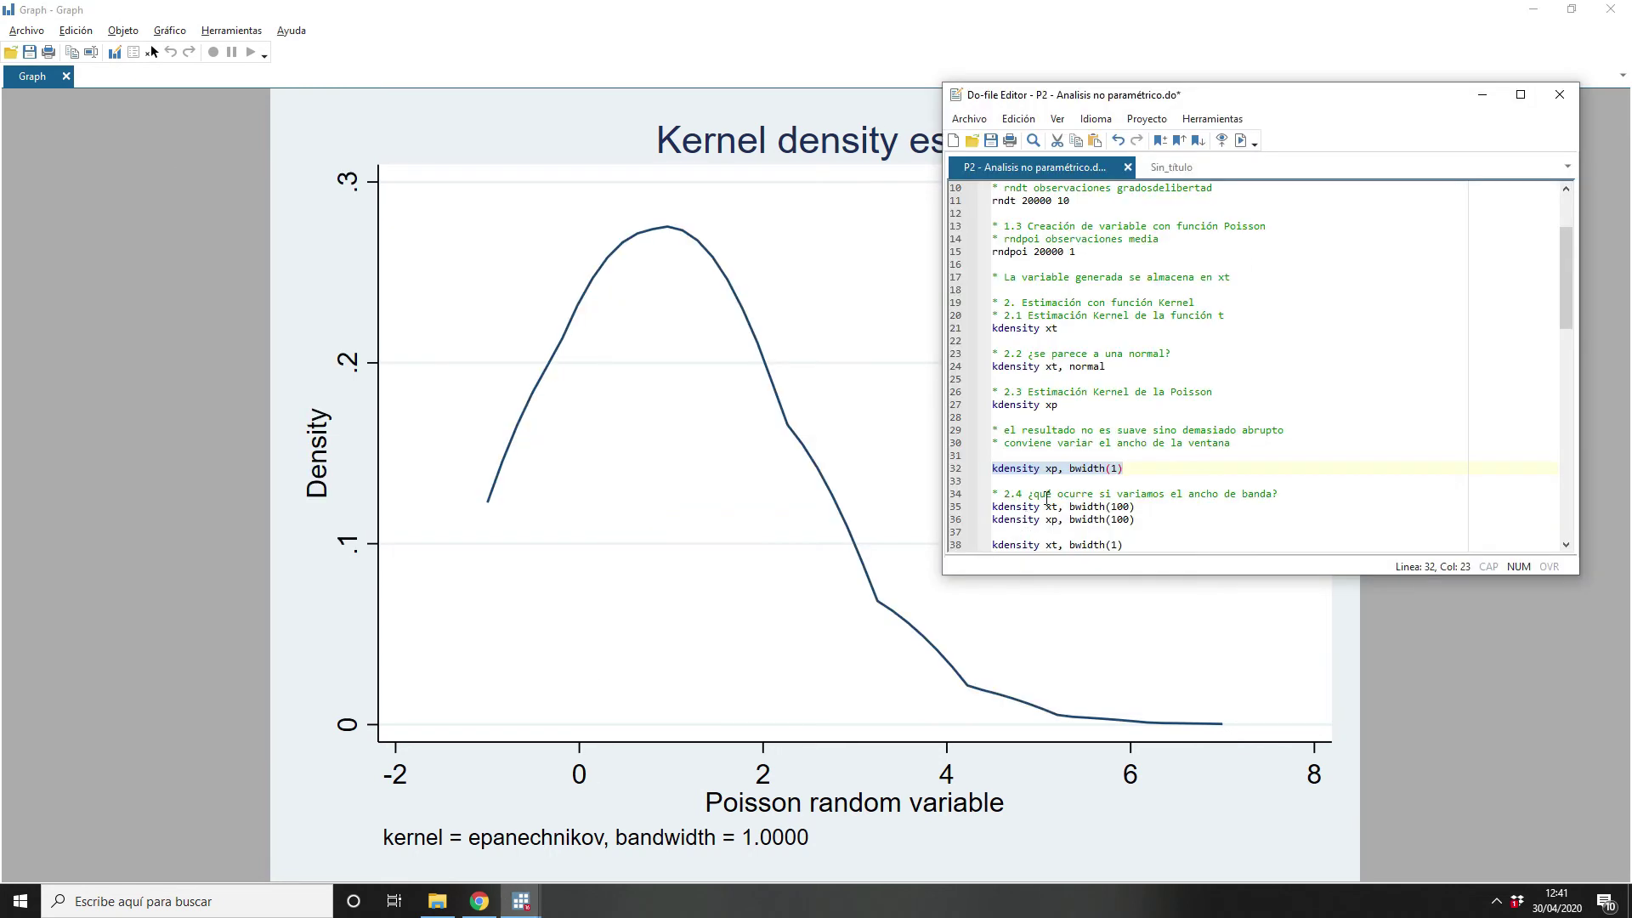
{"action": "scroll", "coordinate": [1086, 408], "scroll_direction": "down", "scroll_amount": 4}
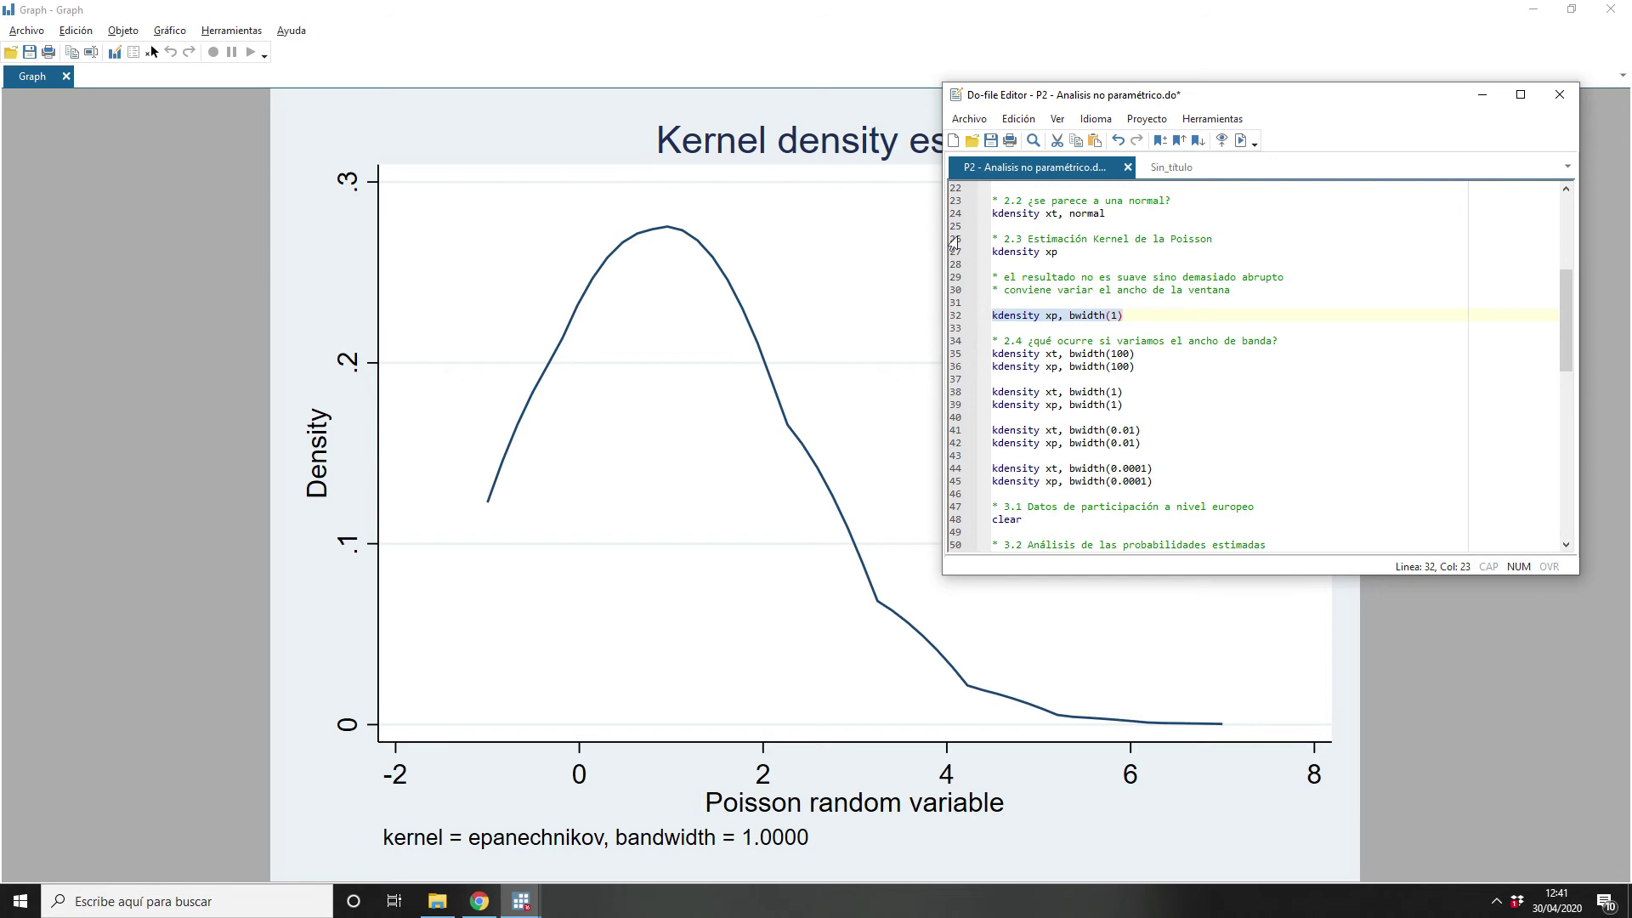
{"action": "left_click", "coordinate": [952, 355]}
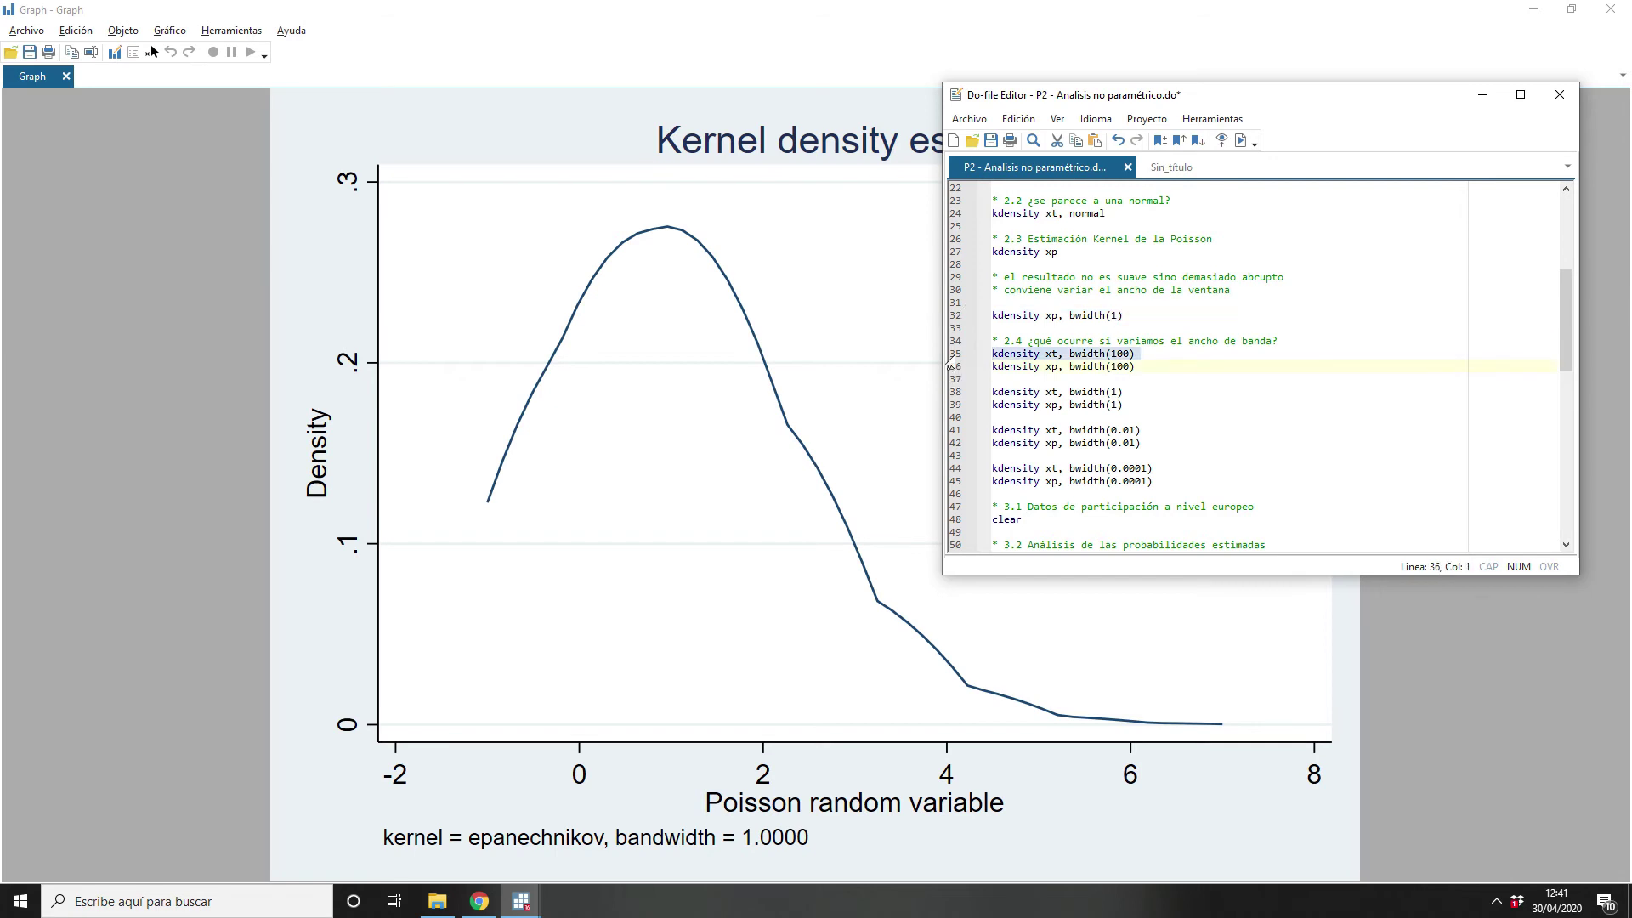
{"action": "key", "text": "ctrl+d"}
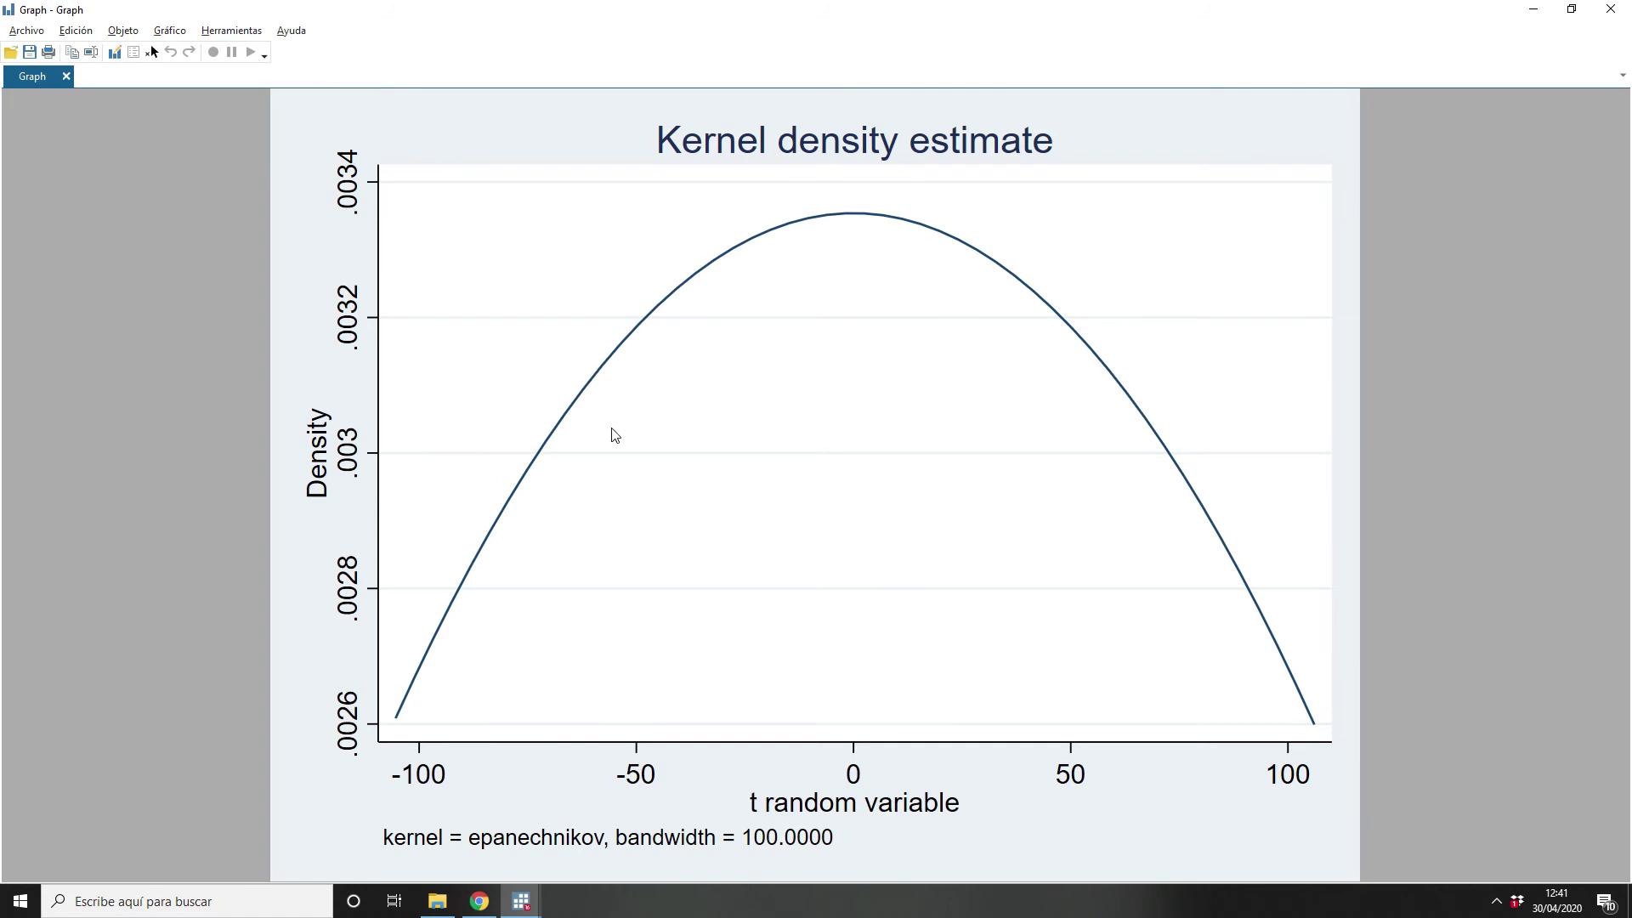
{"action": "key", "text": "alt+Tab"}
{"action": "left_click", "coordinate": [955, 371]}
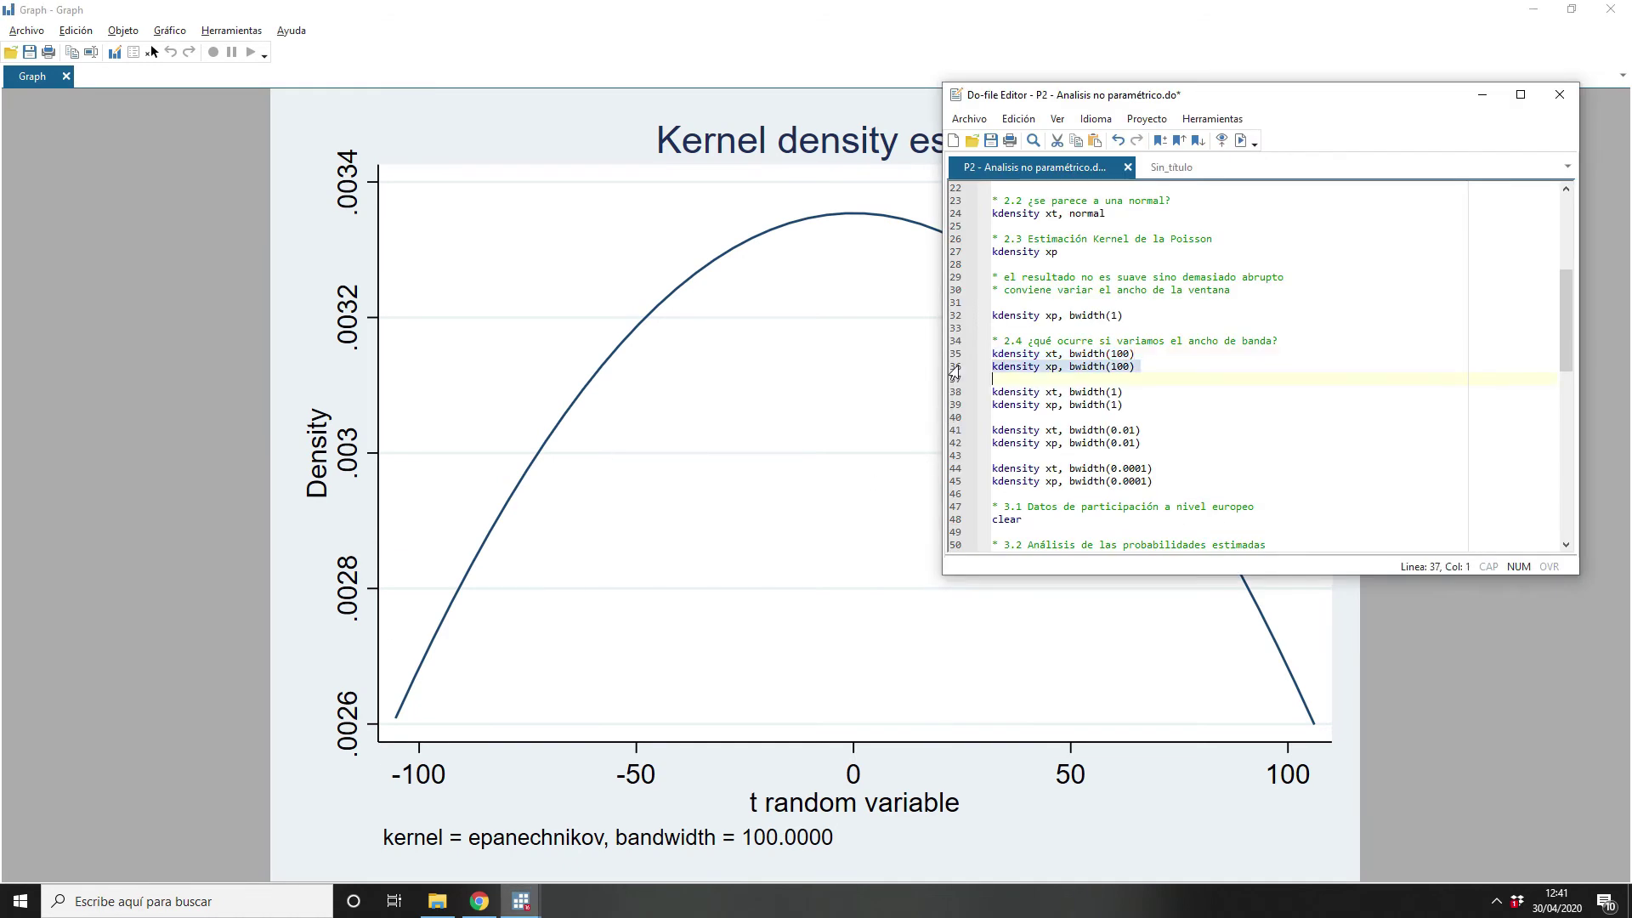
{"action": "key", "text": "ctrl+d"}
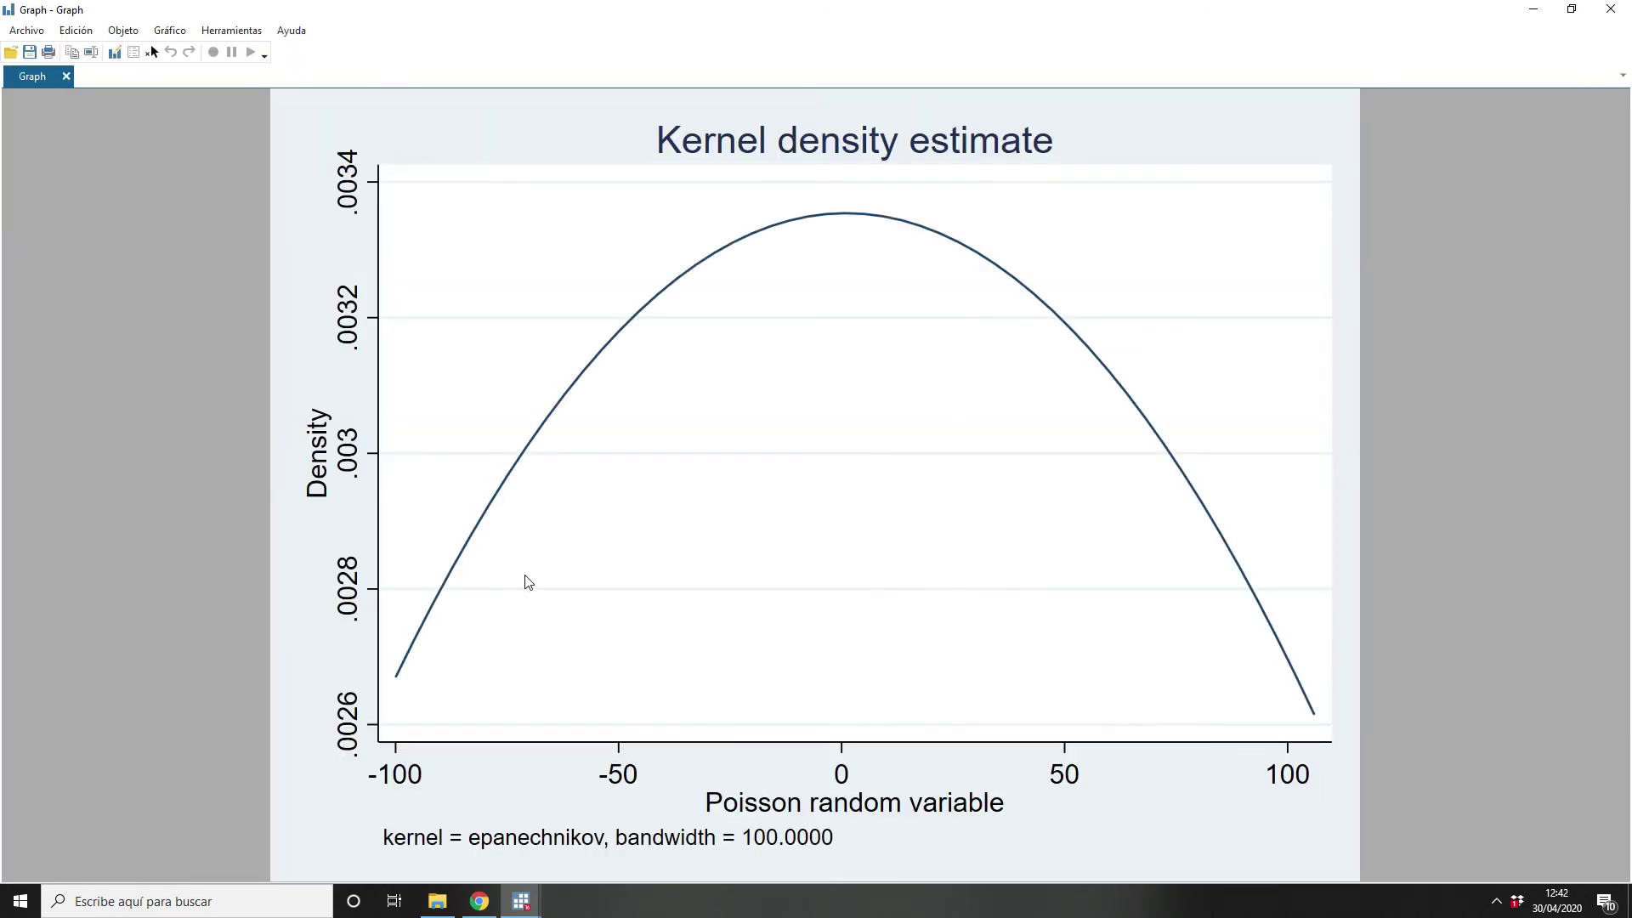
Step: Plot the t and Poisson densities with bandwidth 1 by running kdensity xt, bwidth(1) and kdensity xp, bwidth(1) separately
{"action": "key", "text": "alt+Tab"}
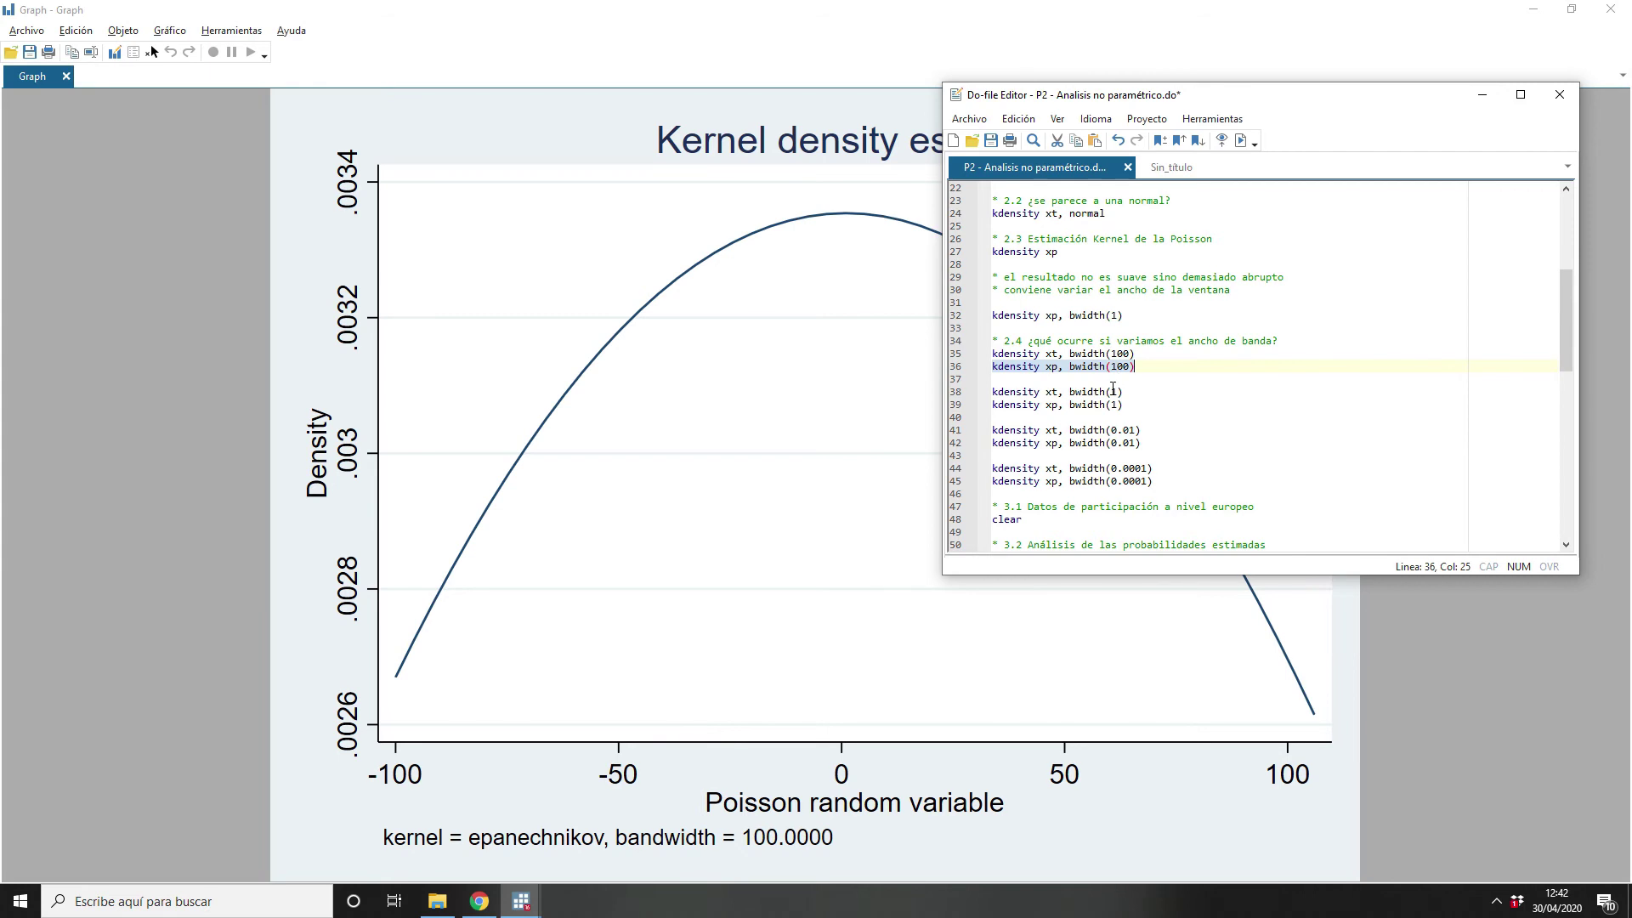
{"action": "left_click", "coordinate": [954, 393]}
{"action": "key", "text": "ctrl+d"}
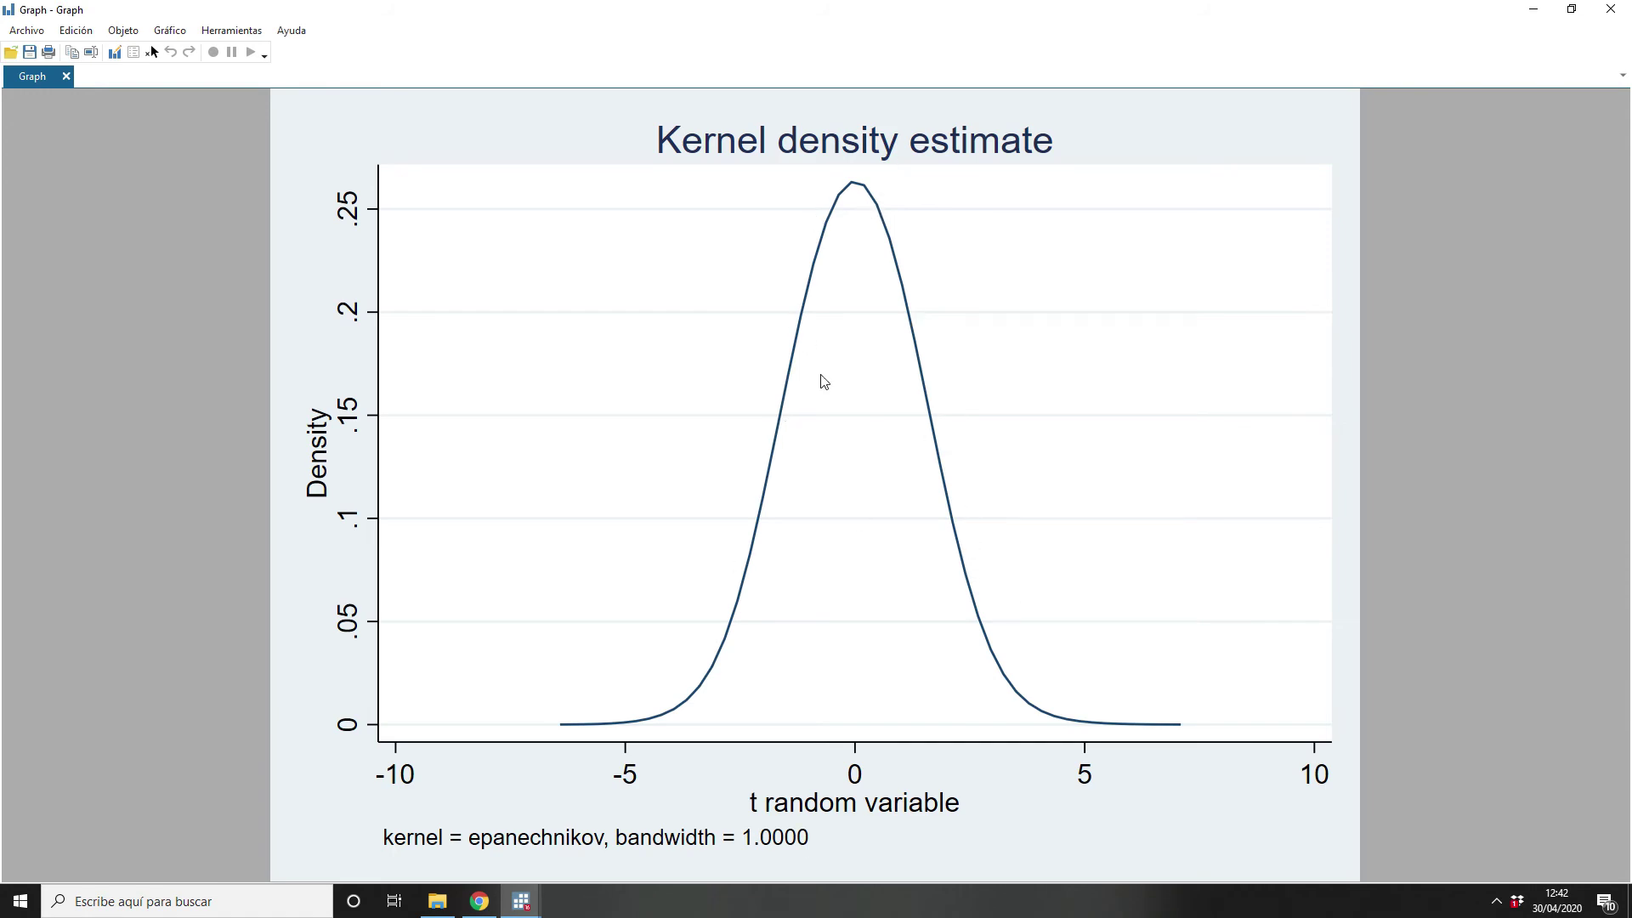
{"action": "key", "text": "alt+Tab"}
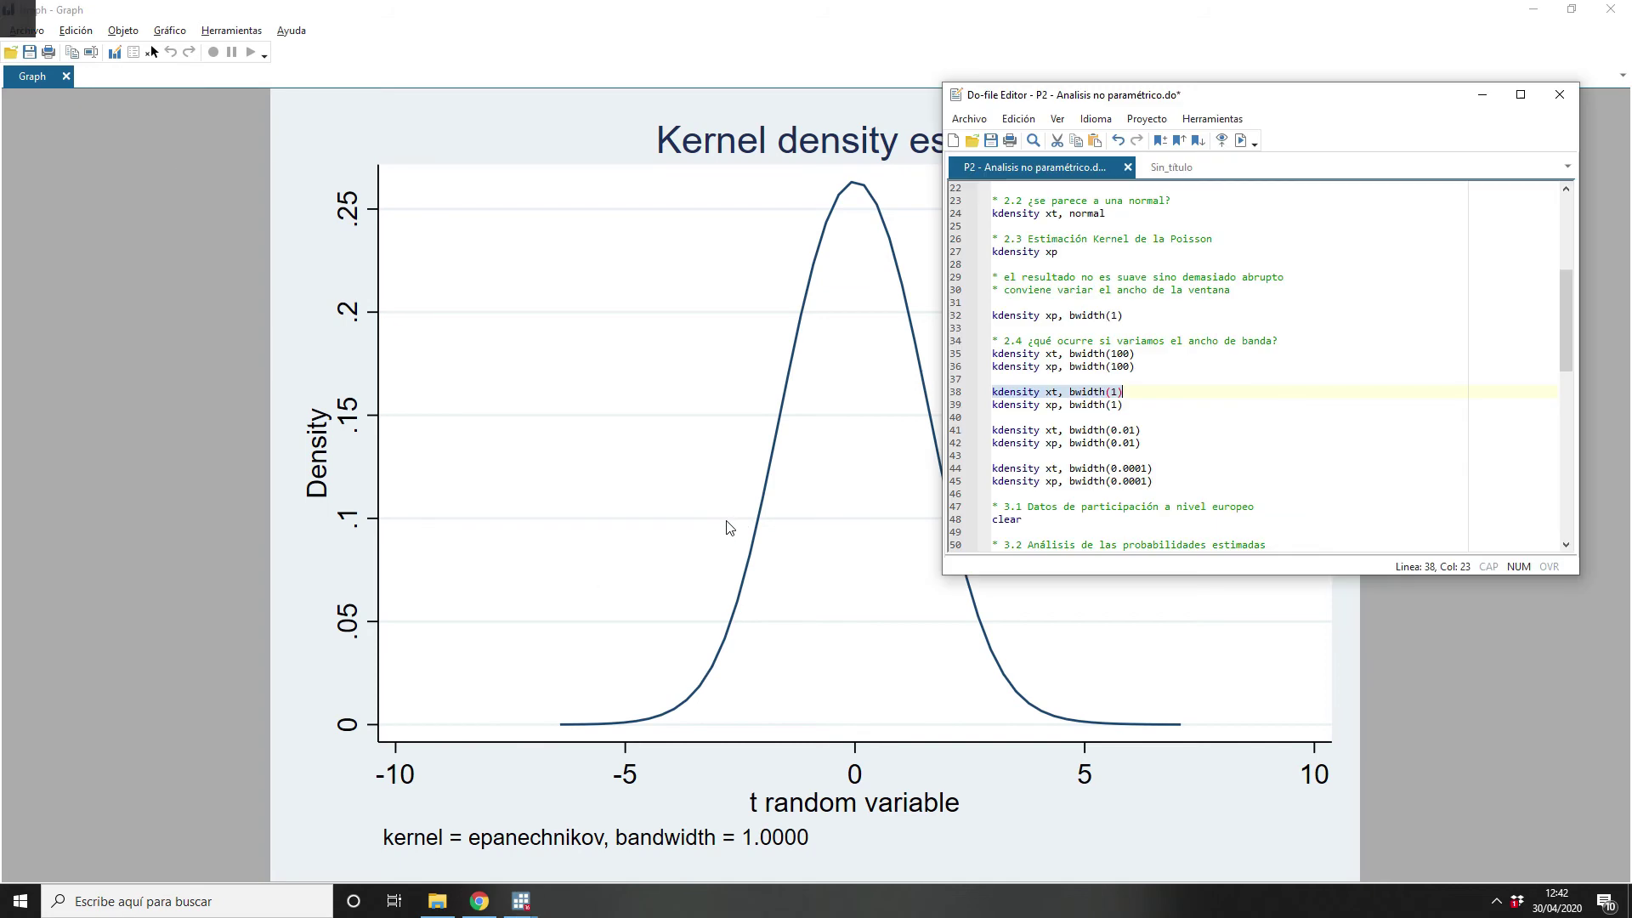
{"action": "left_click", "coordinate": [948, 407]}
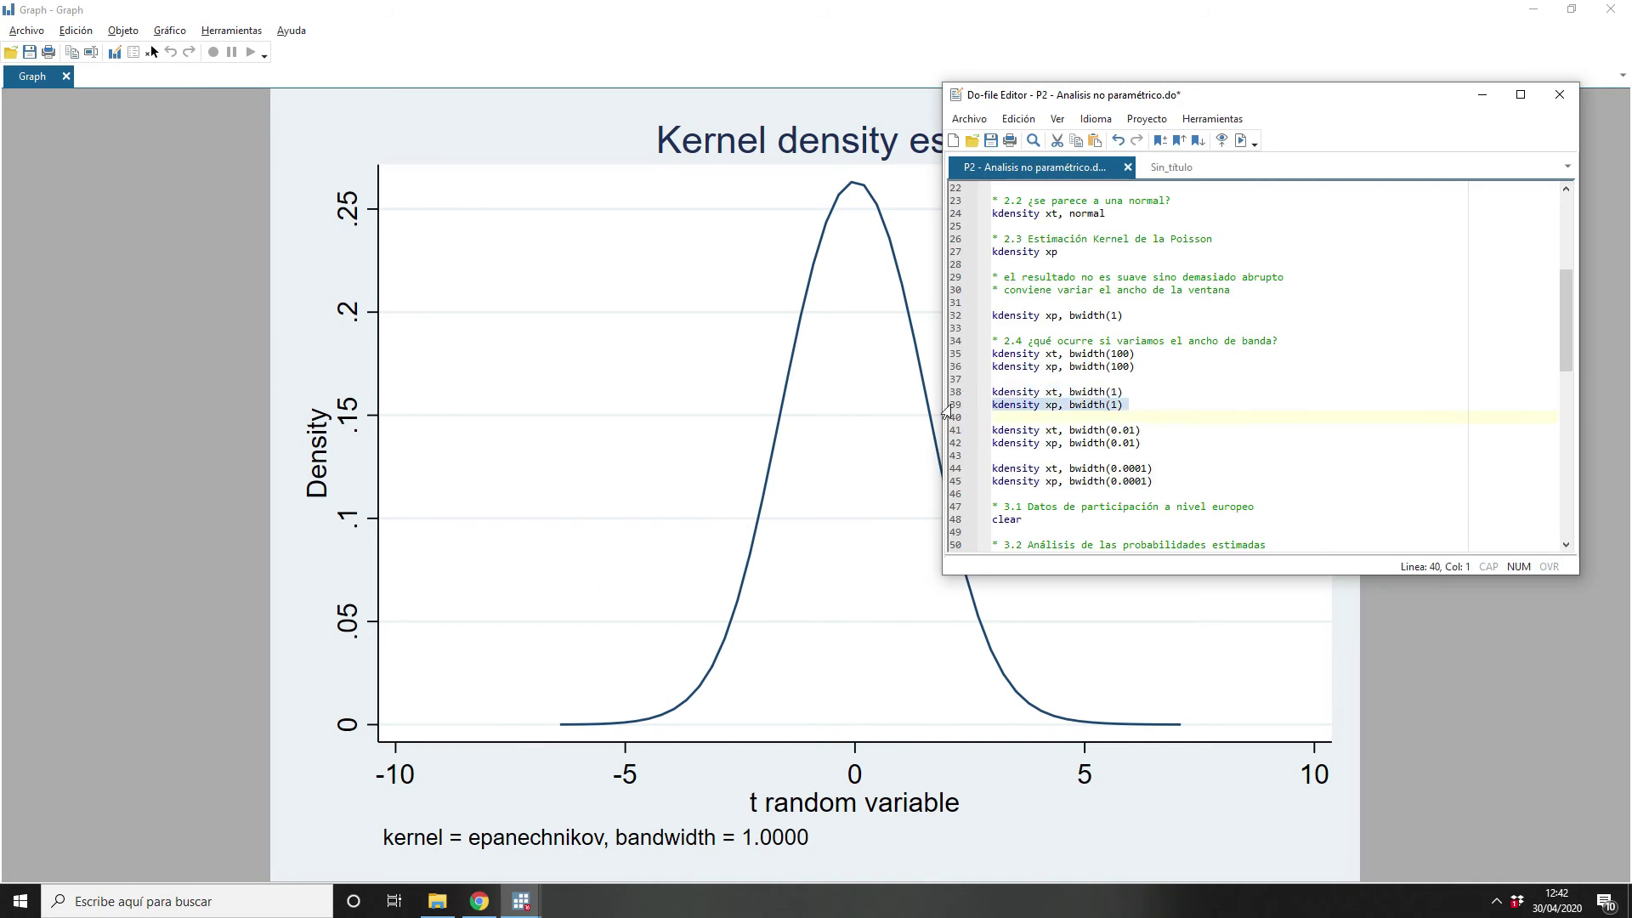
{"action": "key", "text": "ctrl+d"}
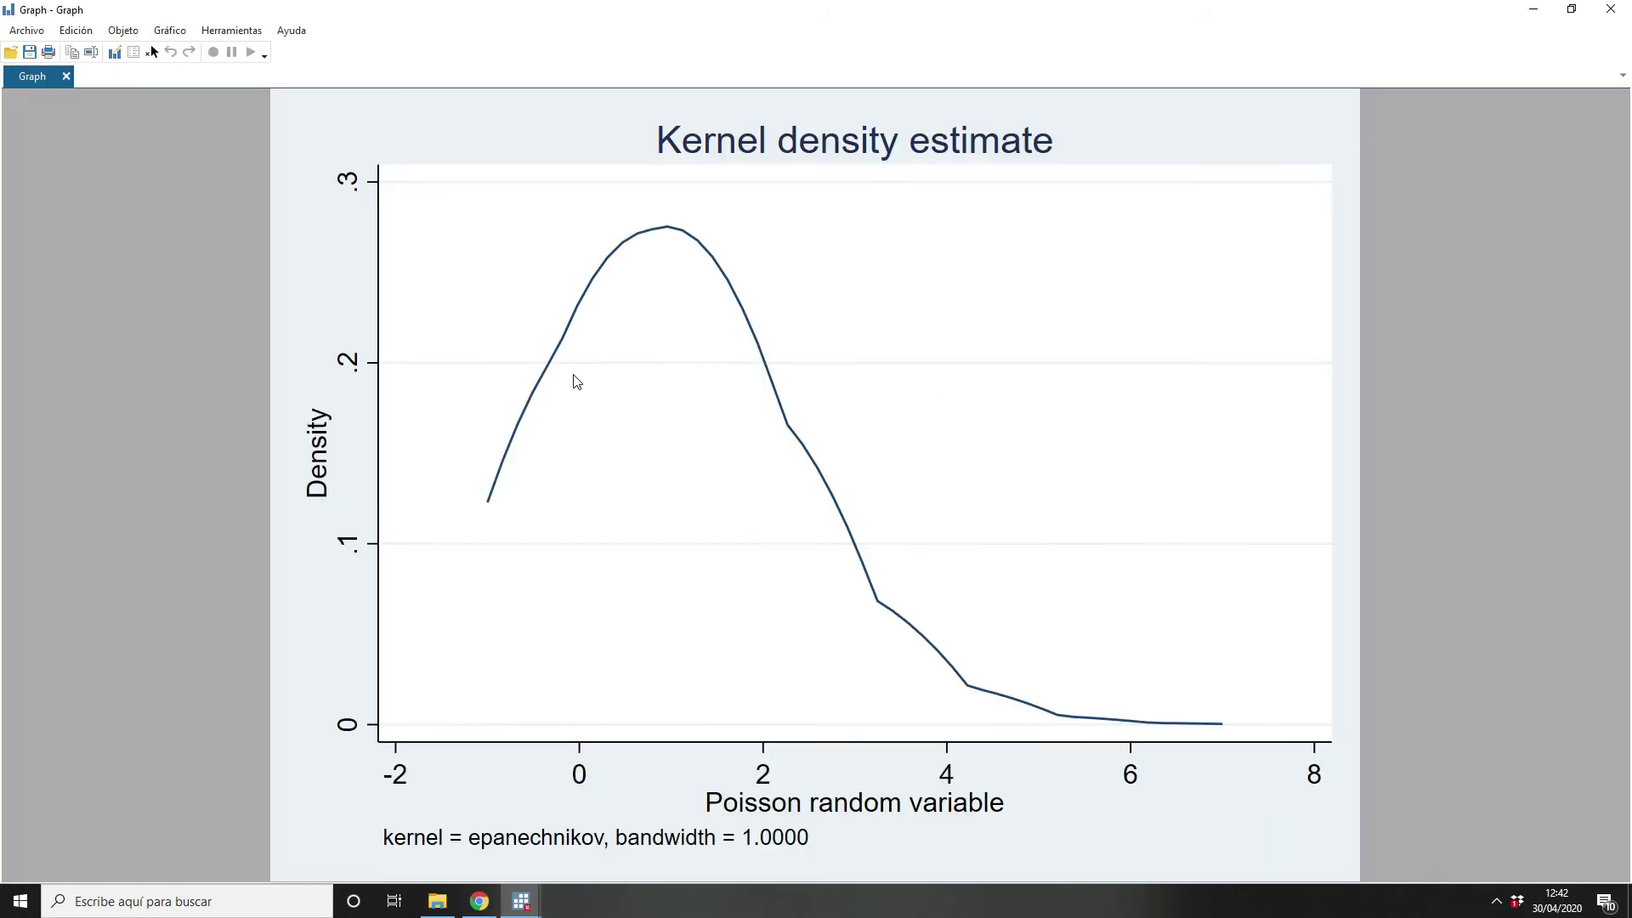
Step: Run kdensity xt, bwidth(0.01) and kdensity xp, bwidth(0.01) from the do-file, one line at a time
{"action": "key", "text": "alt+Tab"}
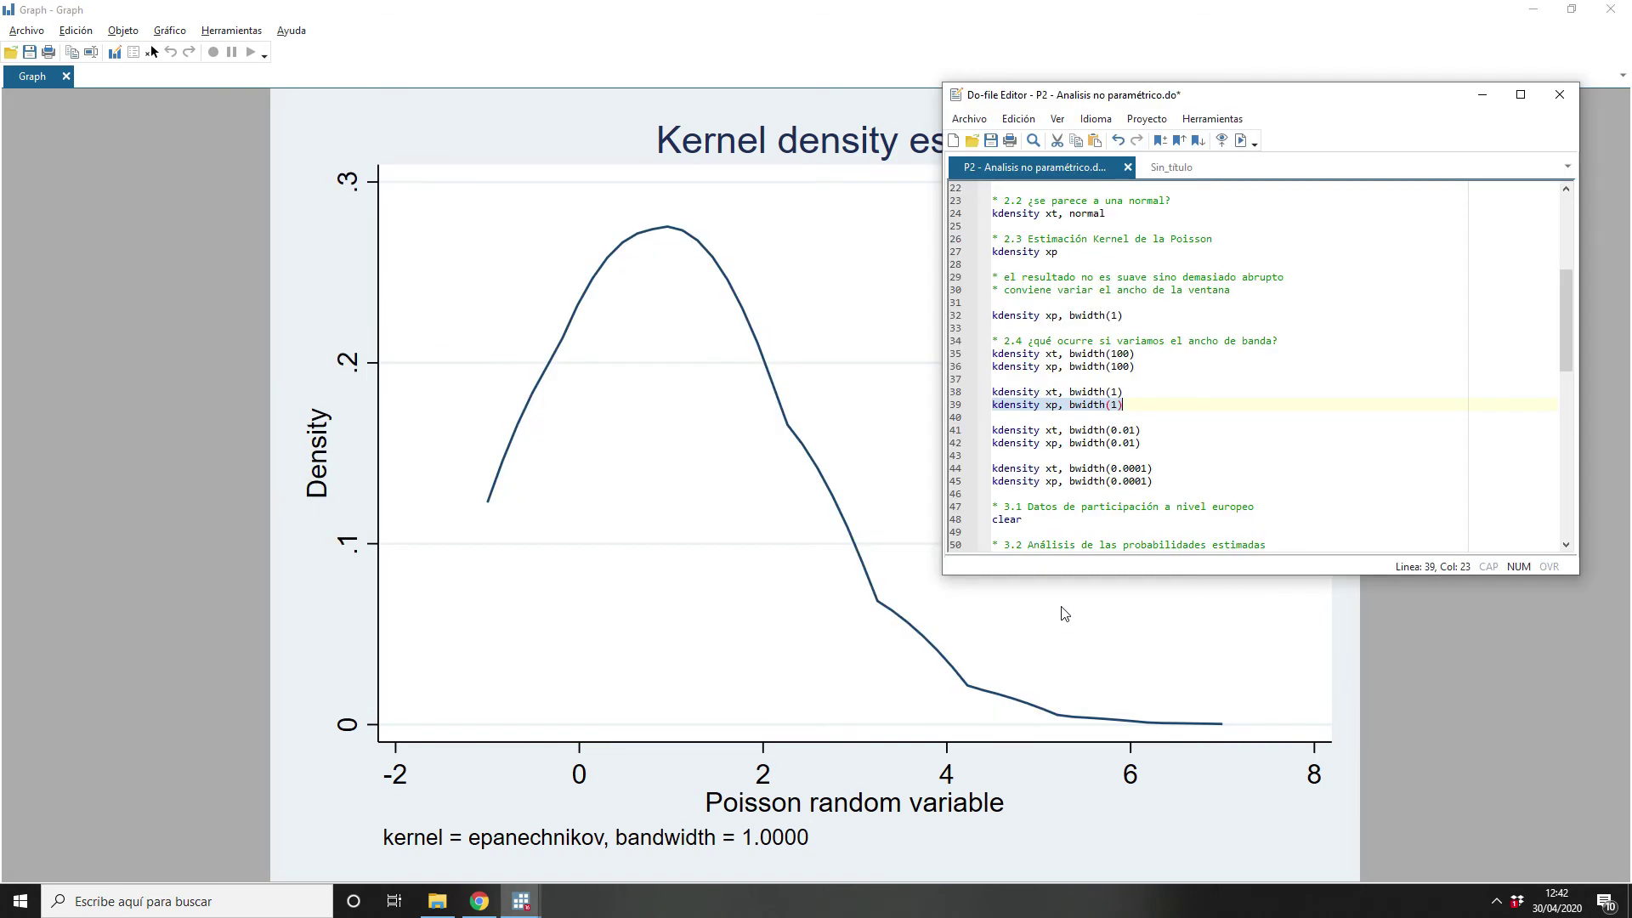
{"action": "left_click", "coordinate": [949, 432]}
{"action": "key", "text": "ctrl+d"}
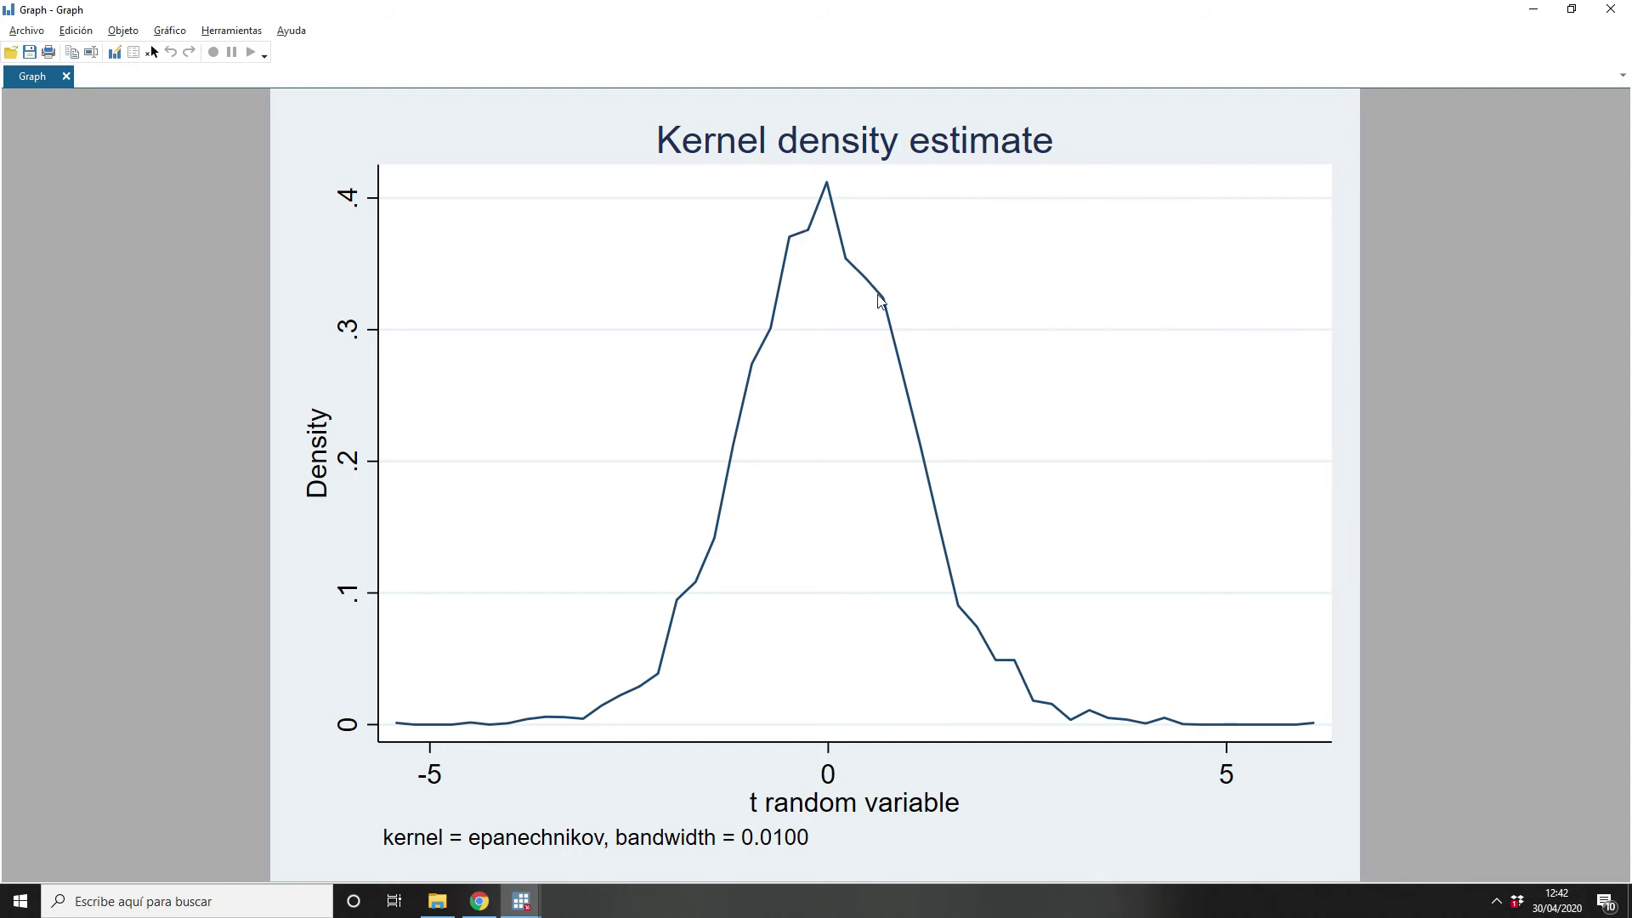
{"action": "key", "text": "alt+Tab"}
{"action": "left_click", "coordinate": [957, 457], "text": "shift"}
{"action": "key", "text": "ctrl+d"}
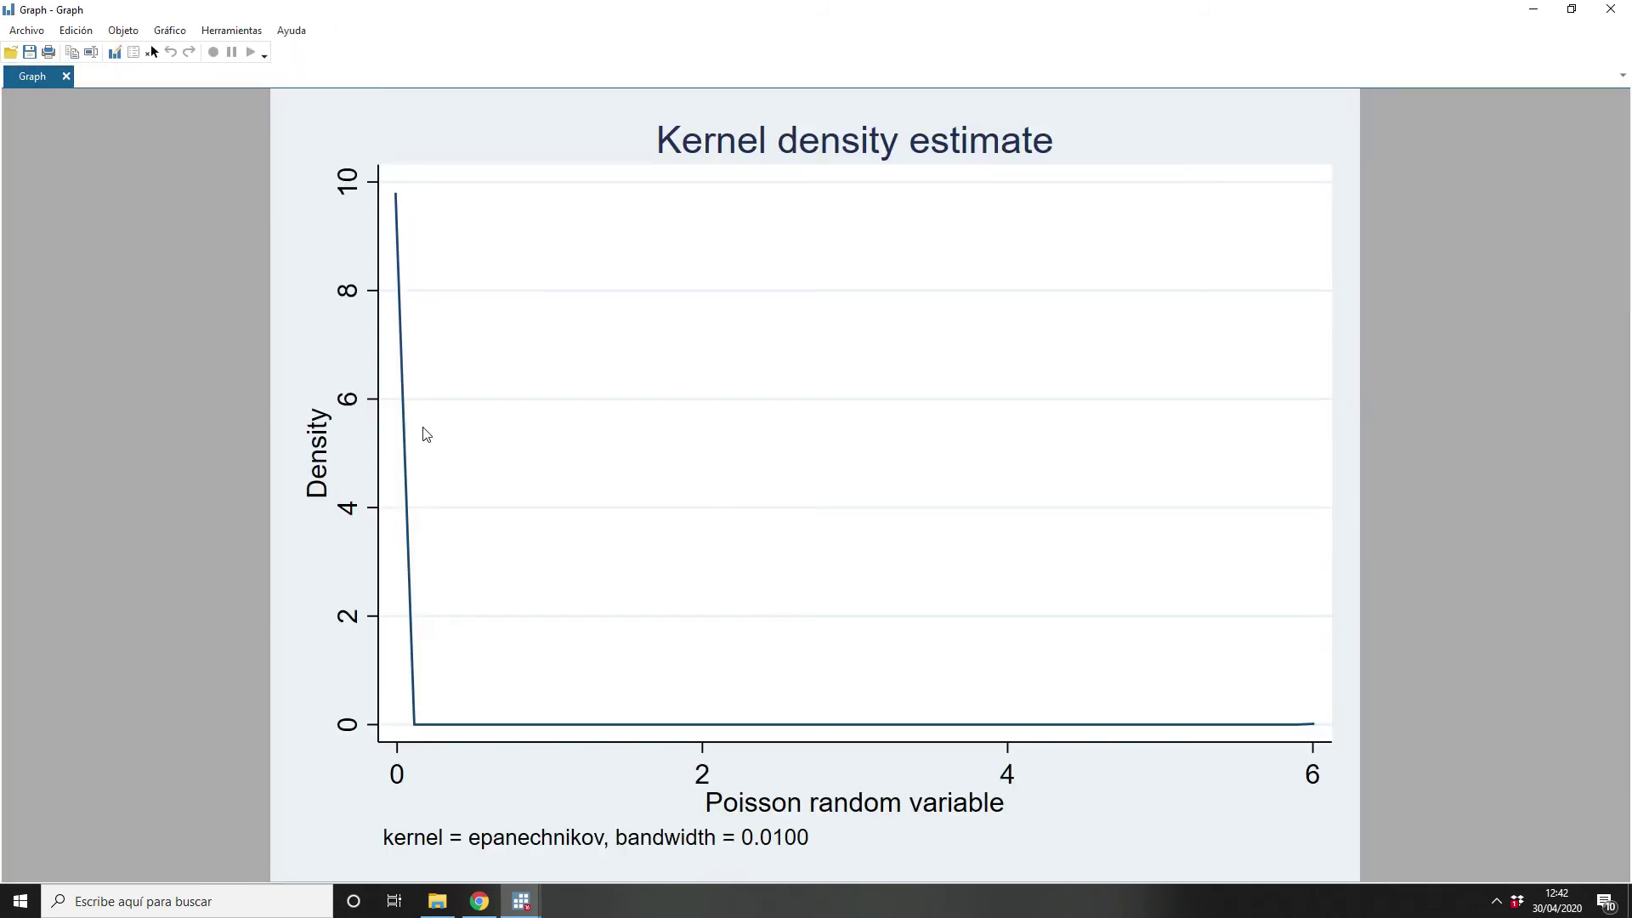
Step: Run kdensity xt, bwidth(0.0001) and kdensity xp, bwidth(0.0001) separately to plot both densities with the smallest bandwidth
{"action": "key", "text": "alt+Tab"}
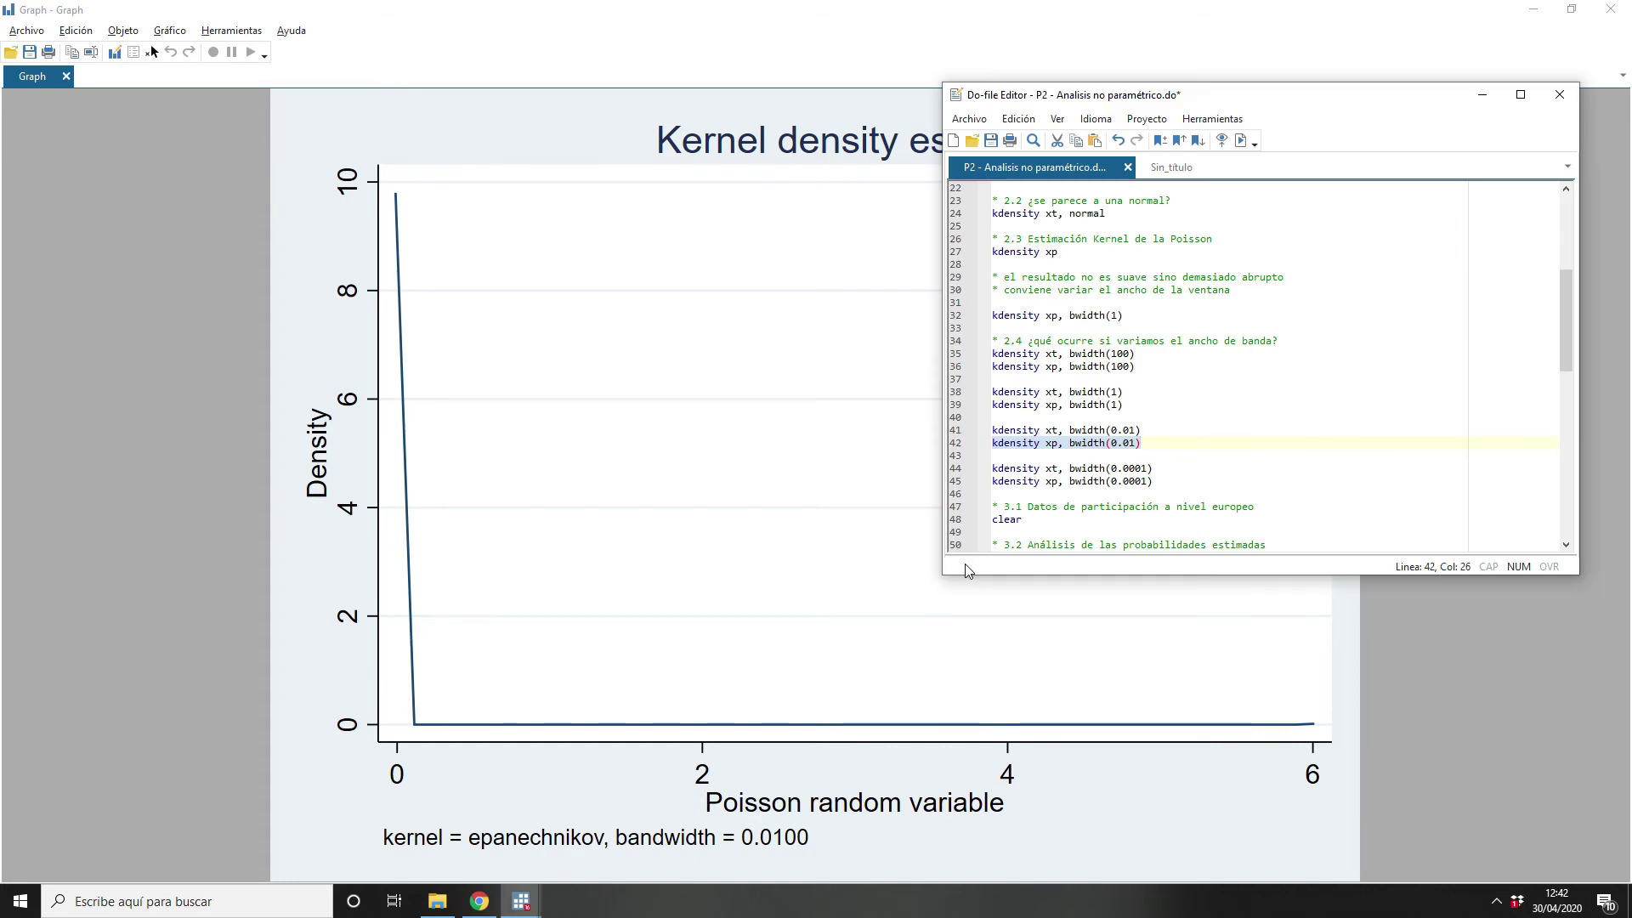
{"action": "left_click", "coordinate": [952, 468]}
{"action": "key", "text": "ctrl+d"}
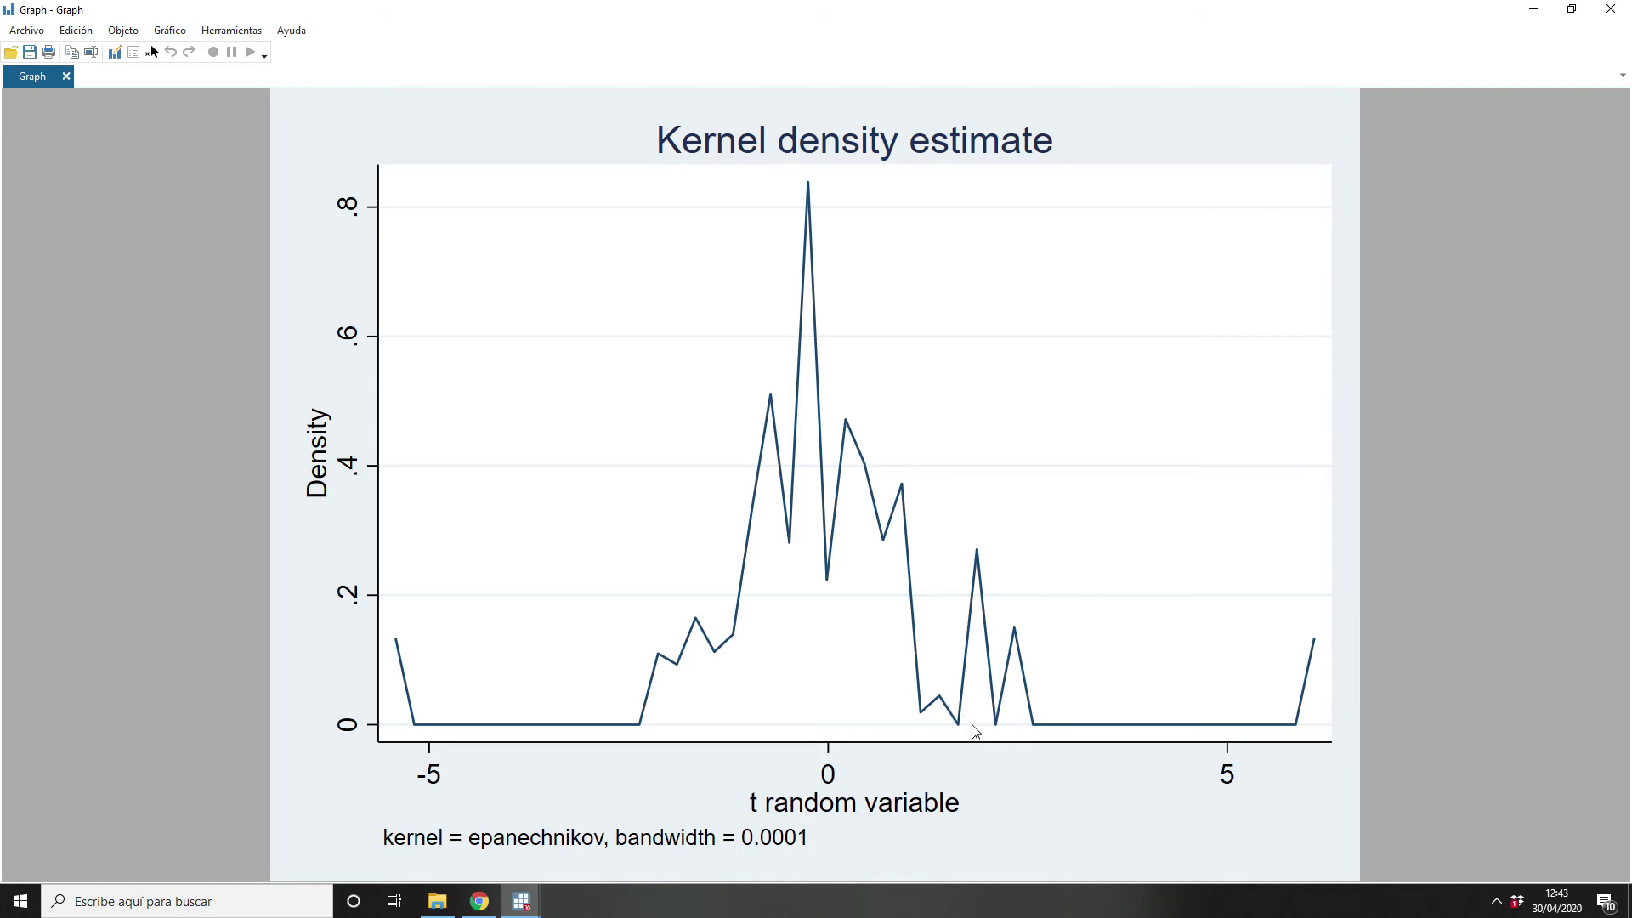
{"action": "key", "text": "alt+Tab"}
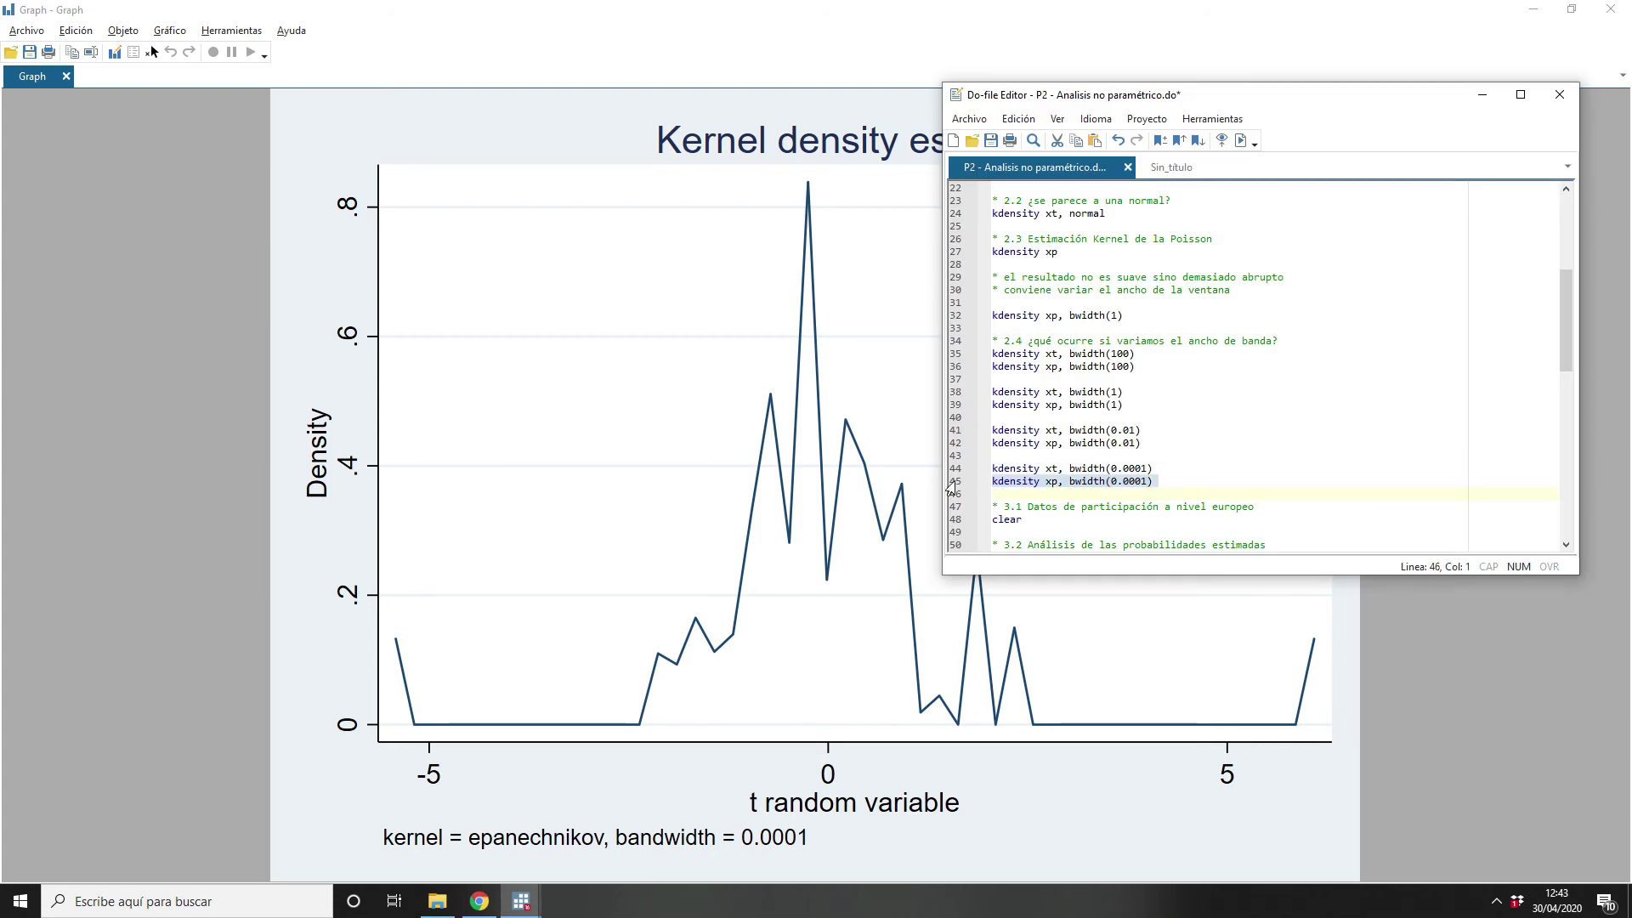
{"action": "key", "text": "ctrl+d"}
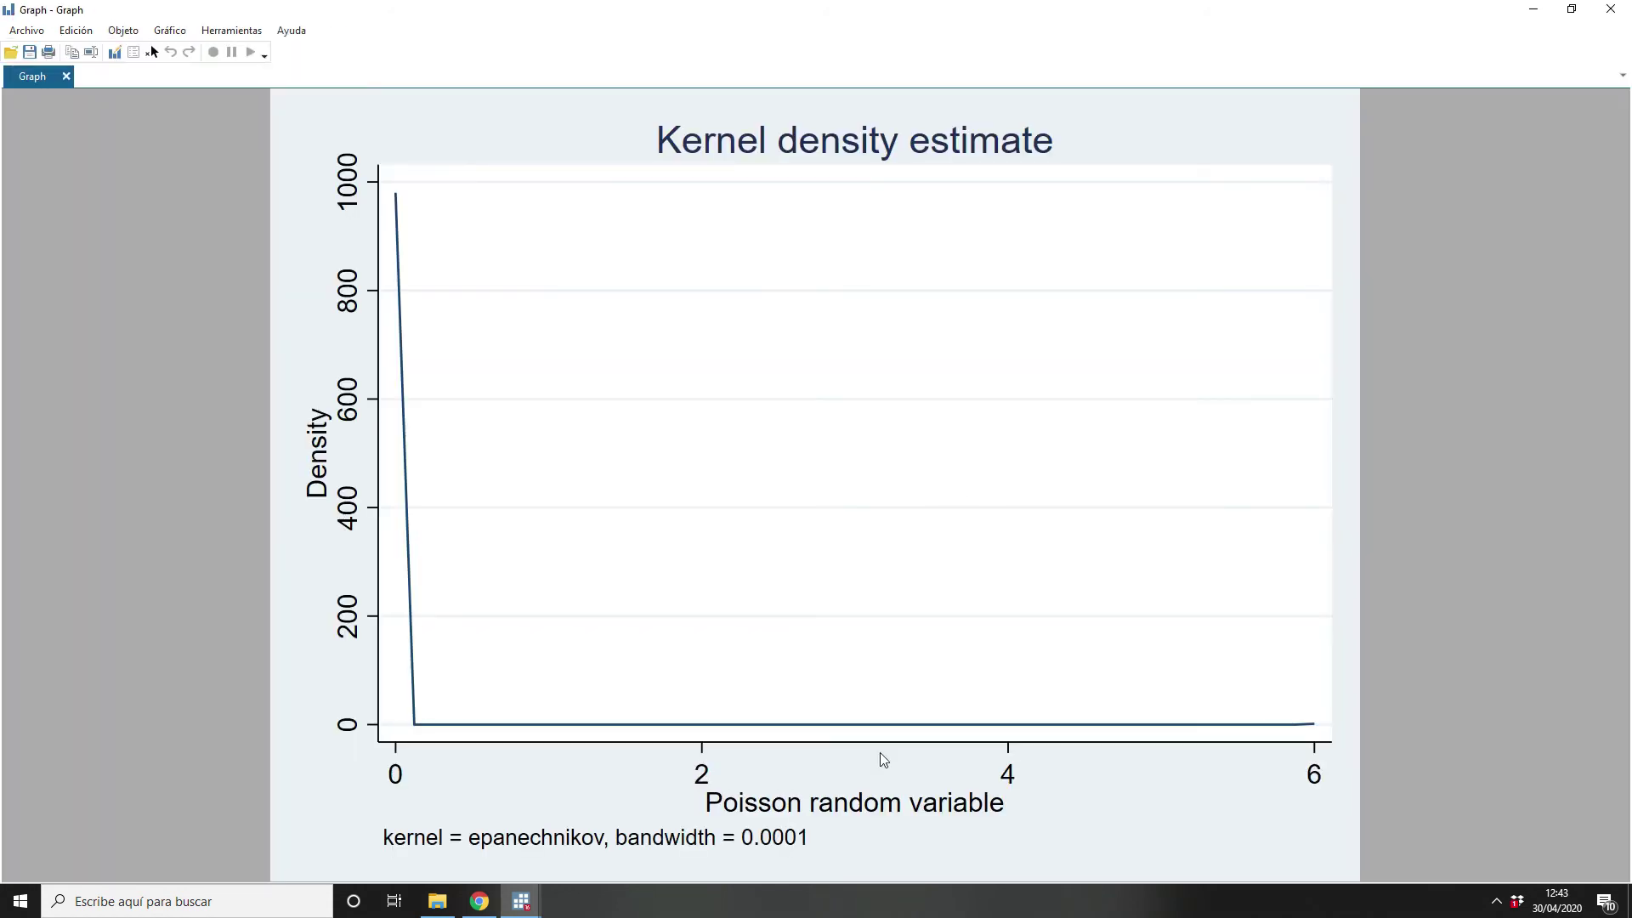
Step: Load the participation dataset with the do-file line use "P2 - data.dta", clear and check its variables in the main window
{"action": "key", "text": "alt+Tab"}
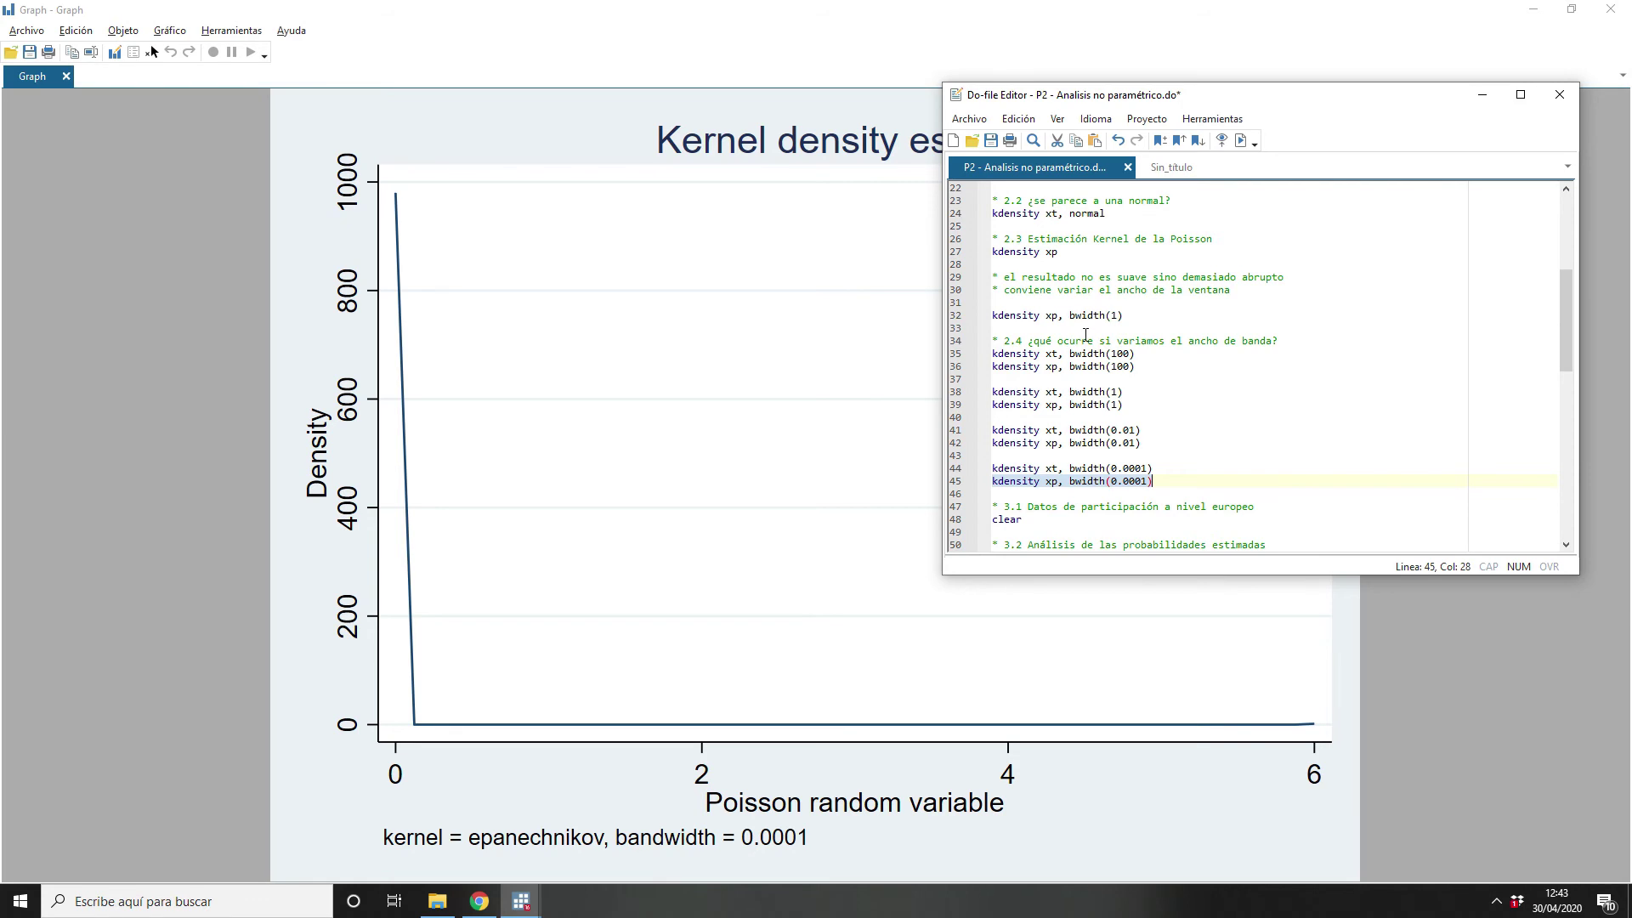
{"action": "scroll", "coordinate": [1085, 333], "scroll_direction": "down", "scroll_amount": 1}
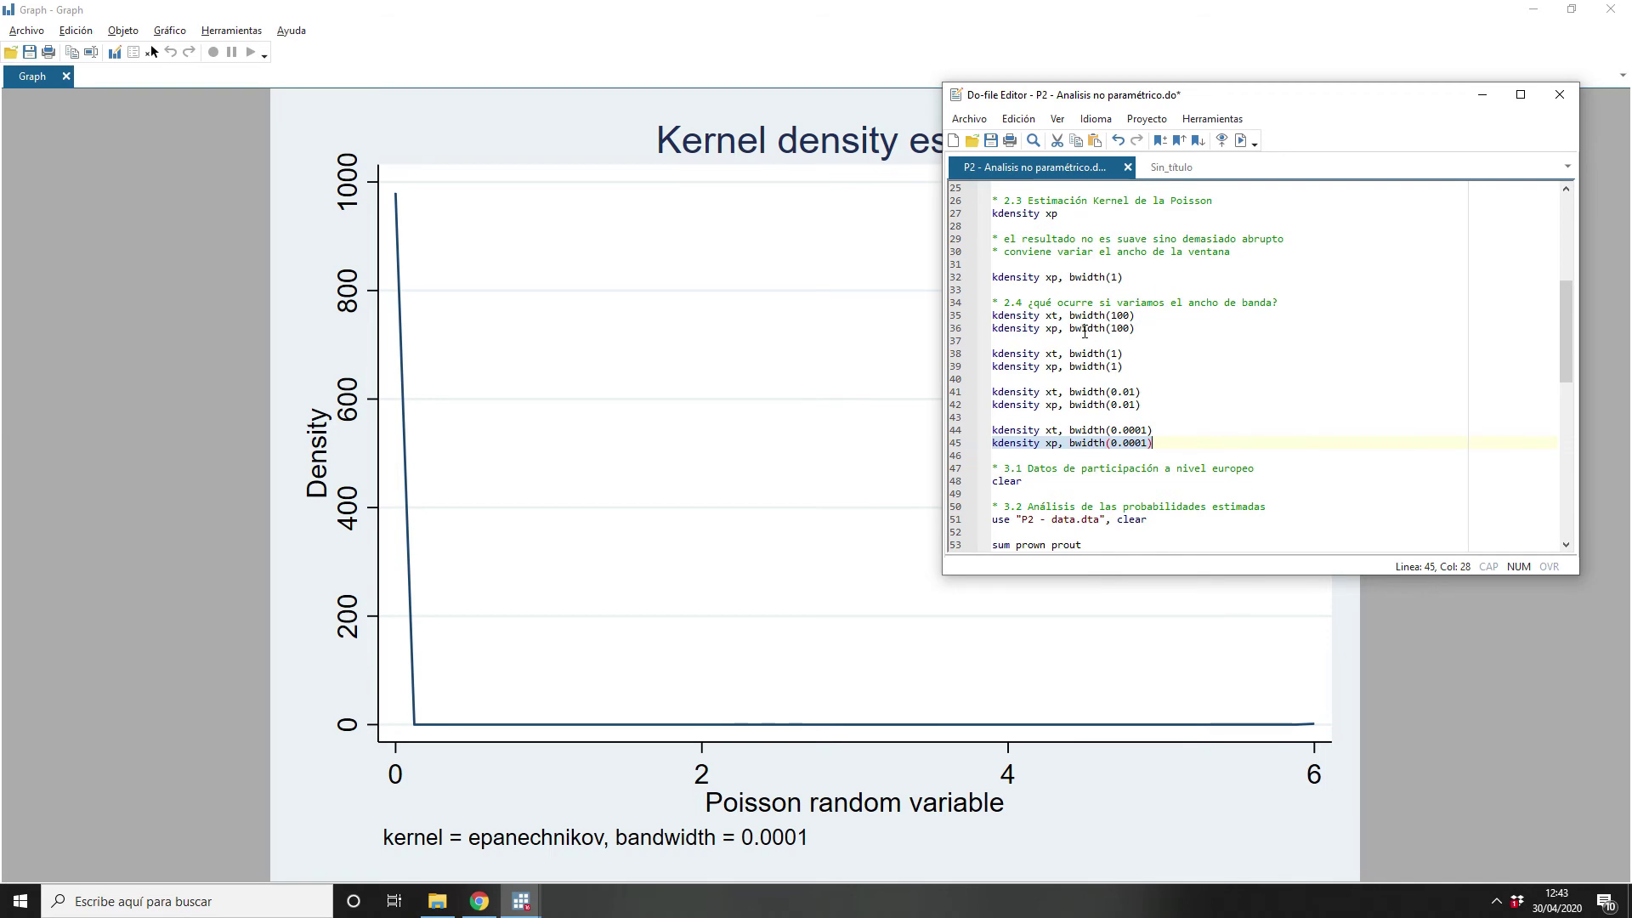
{"action": "scroll", "coordinate": [1085, 333], "scroll_direction": "down", "scroll_amount": 2}
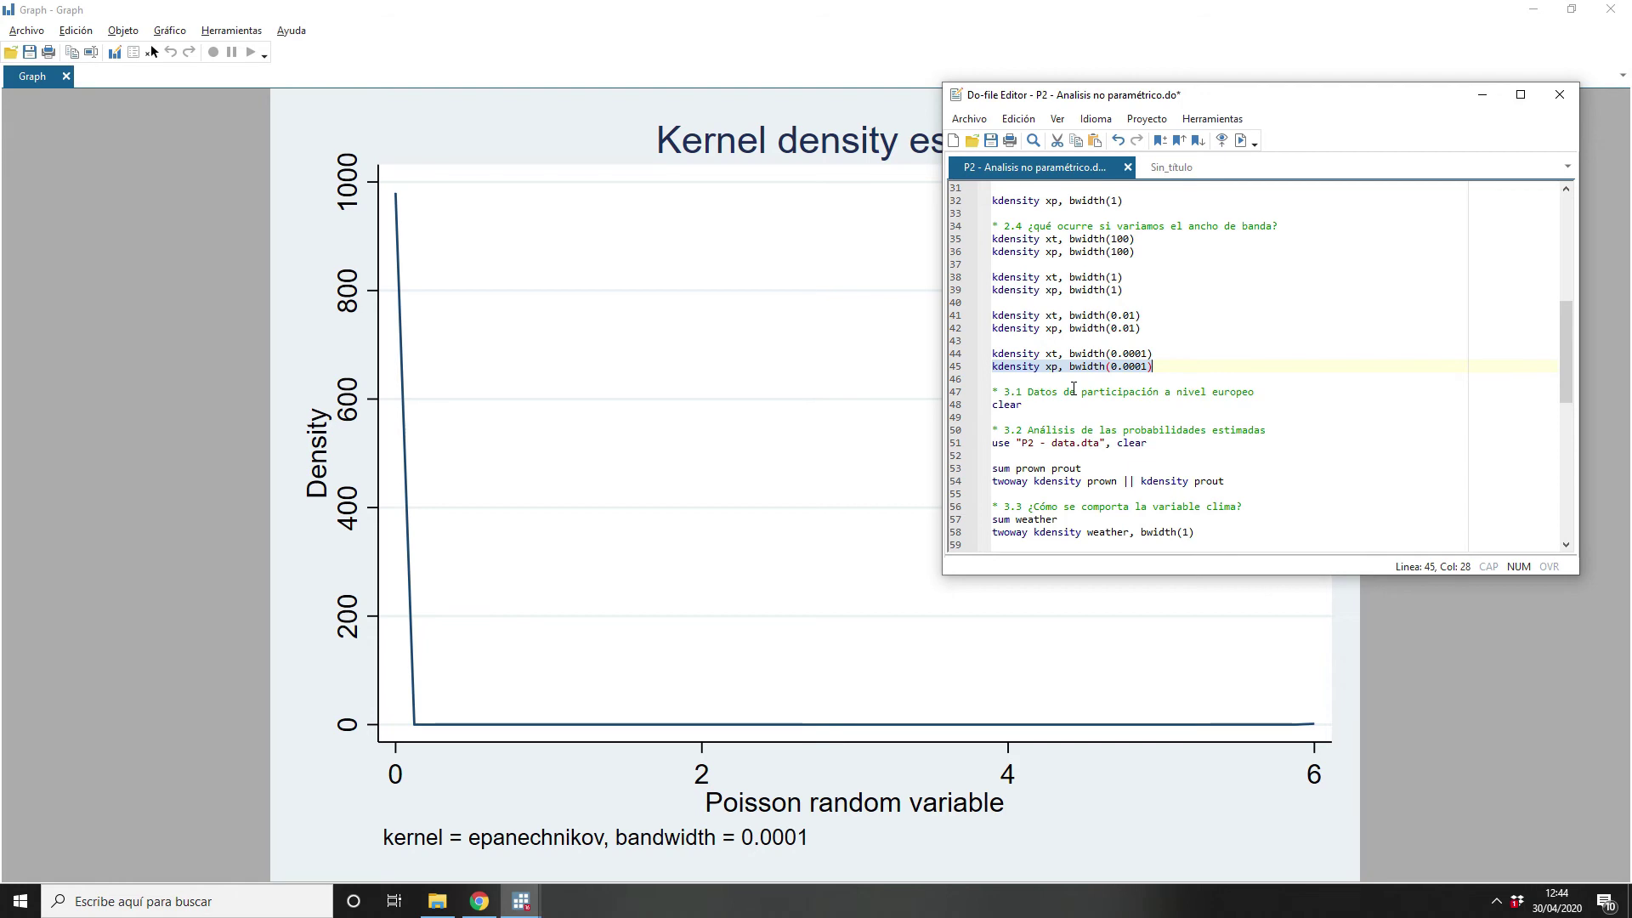
{"action": "scroll", "coordinate": [1074, 388], "scroll_direction": "down", "scroll_amount": 1}
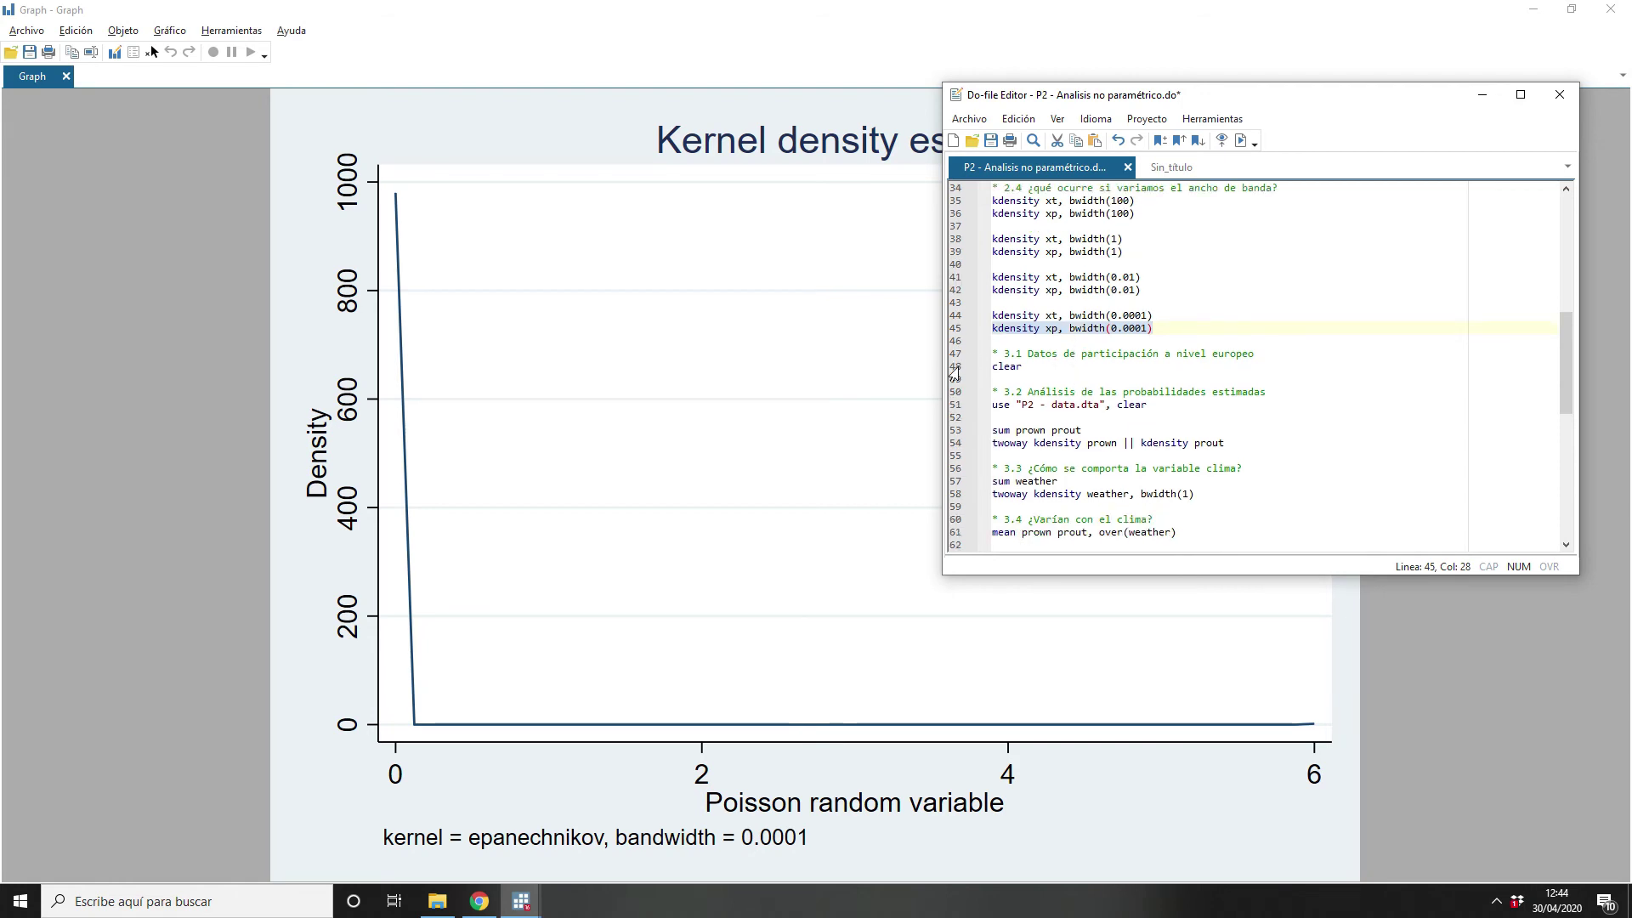
{"action": "left_click", "coordinate": [955, 404]}
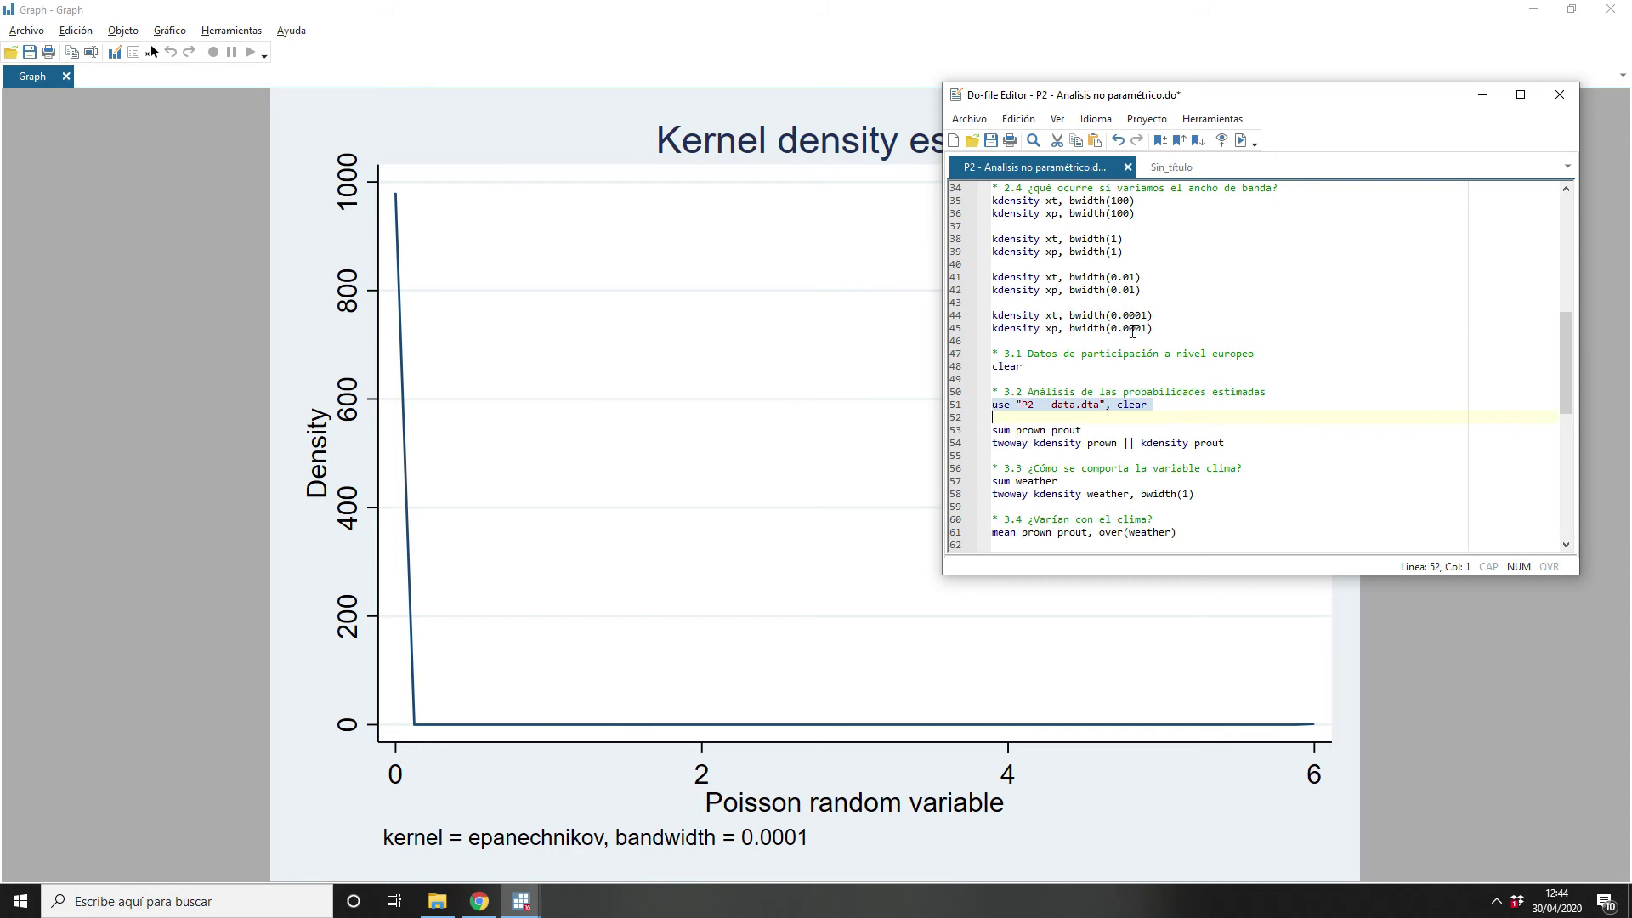
{"action": "key", "text": "shift+Left"}
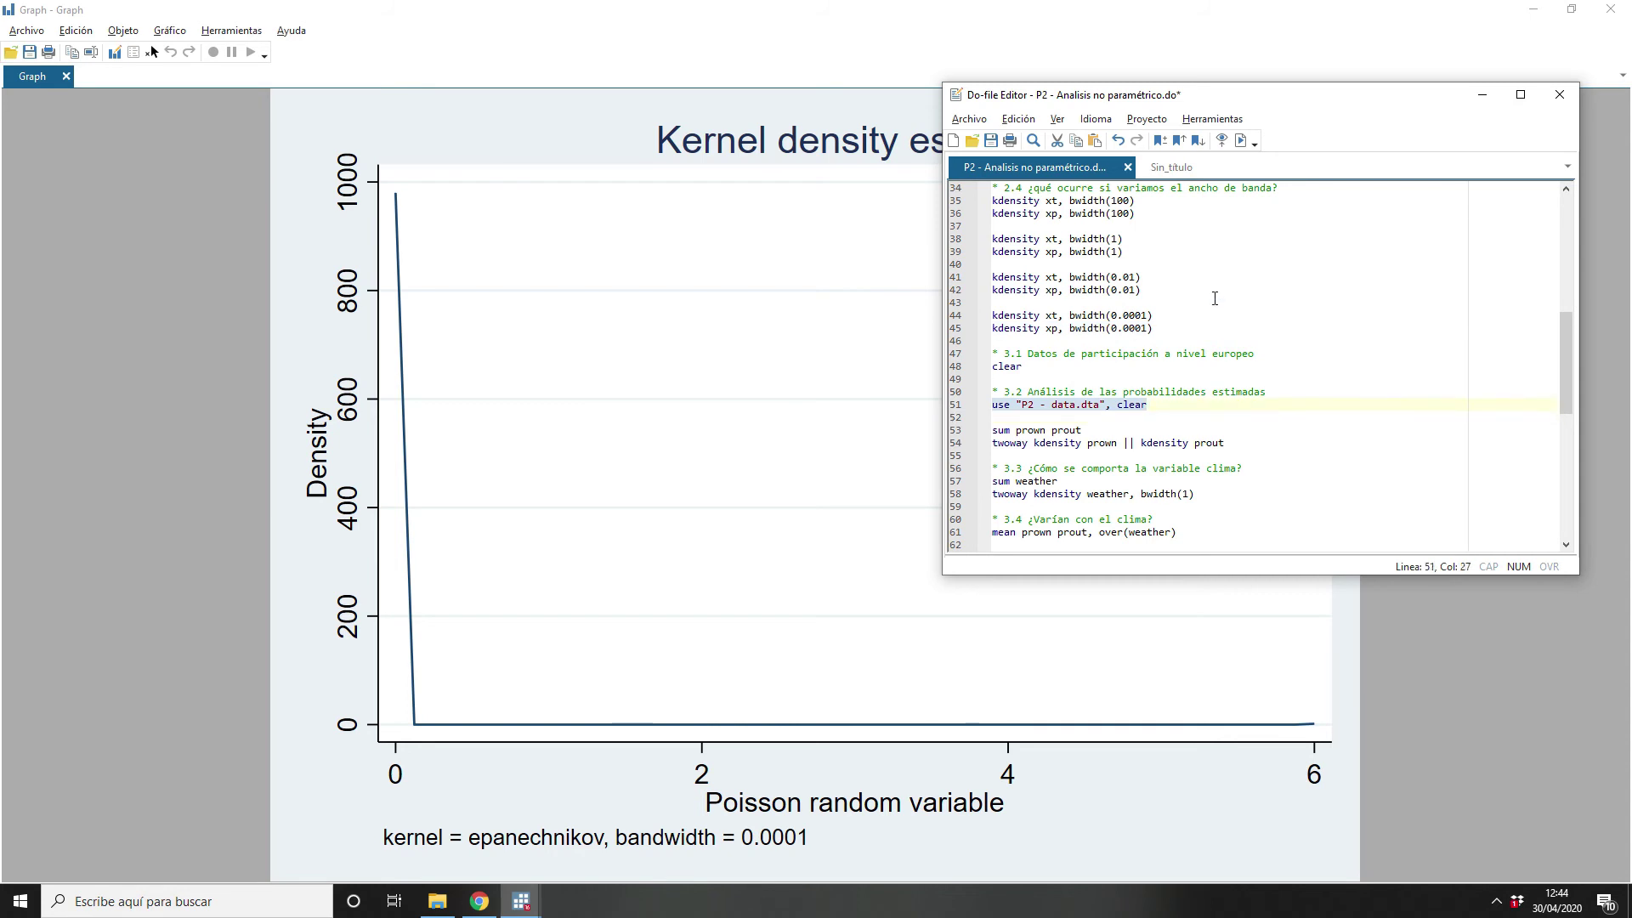
{"action": "key", "text": "alt+Tab"}
{"action": "key", "text": "alt+Tab"}
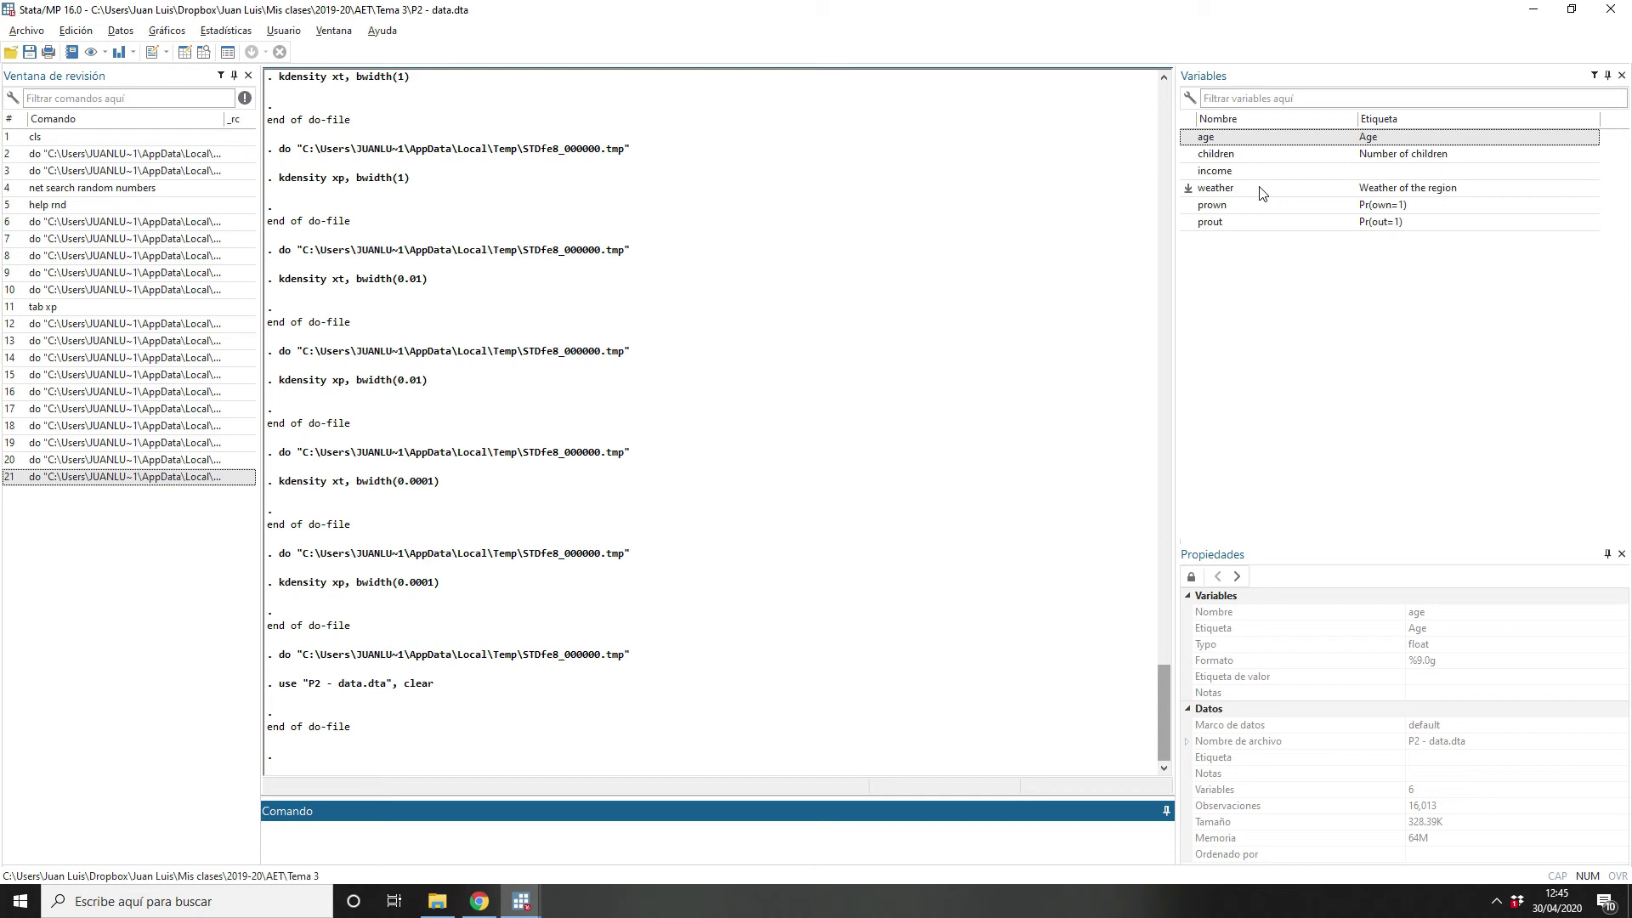
Step: Return to the do-file and run sum prown prout to summarize the two estimated probabilities
{"action": "key", "text": "alt+Tab"}
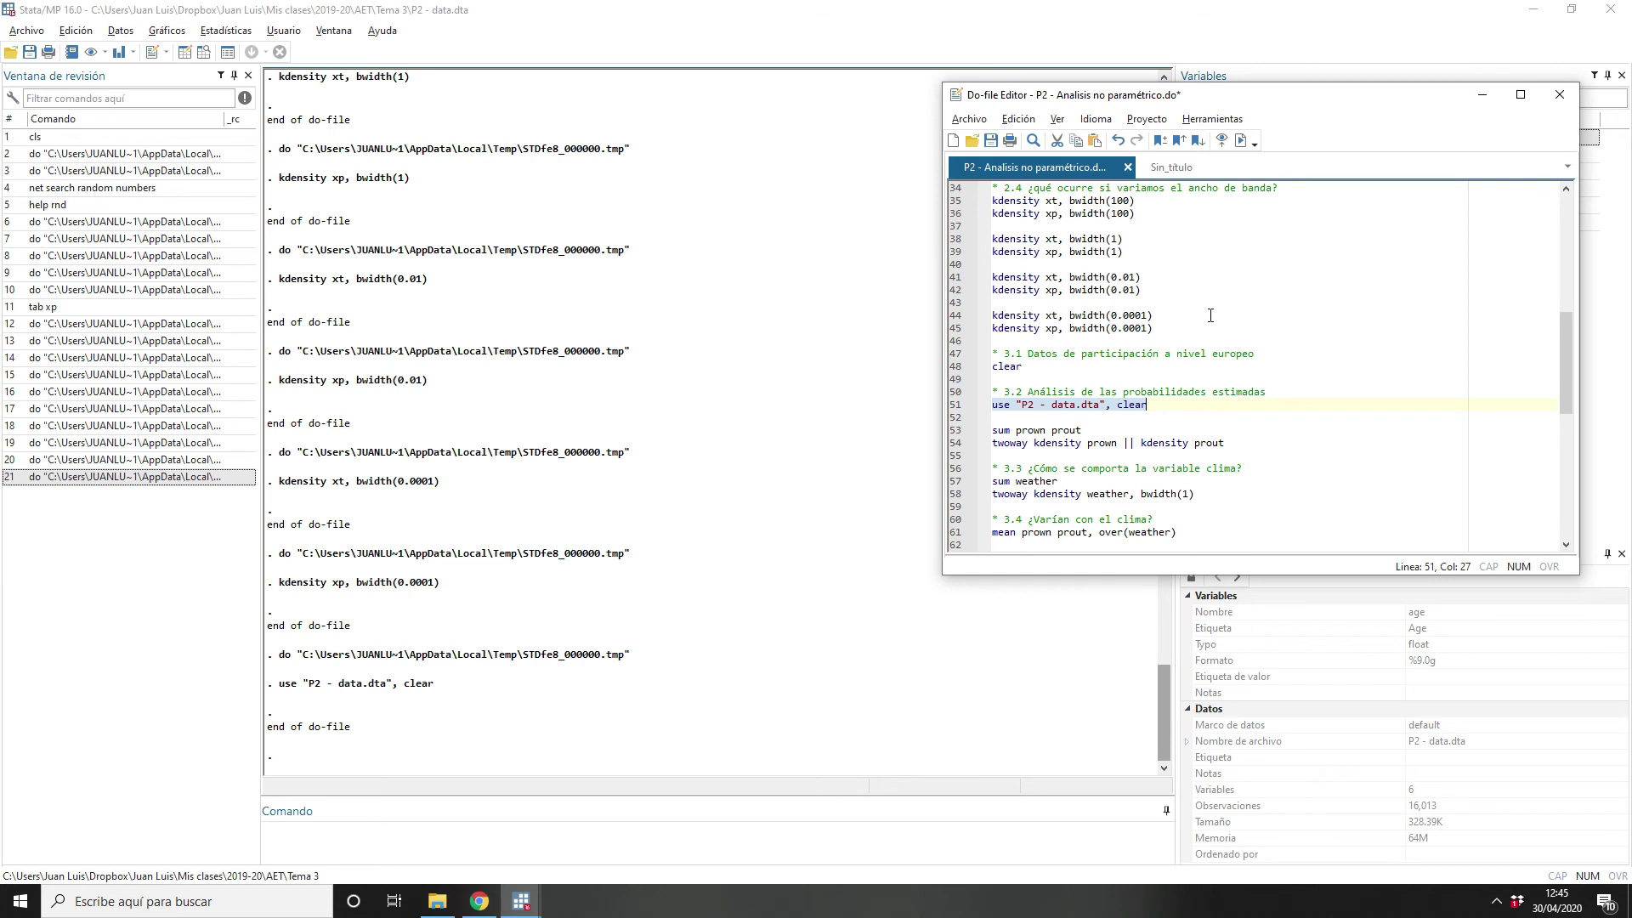
{"action": "left_click", "coordinate": [956, 430]}
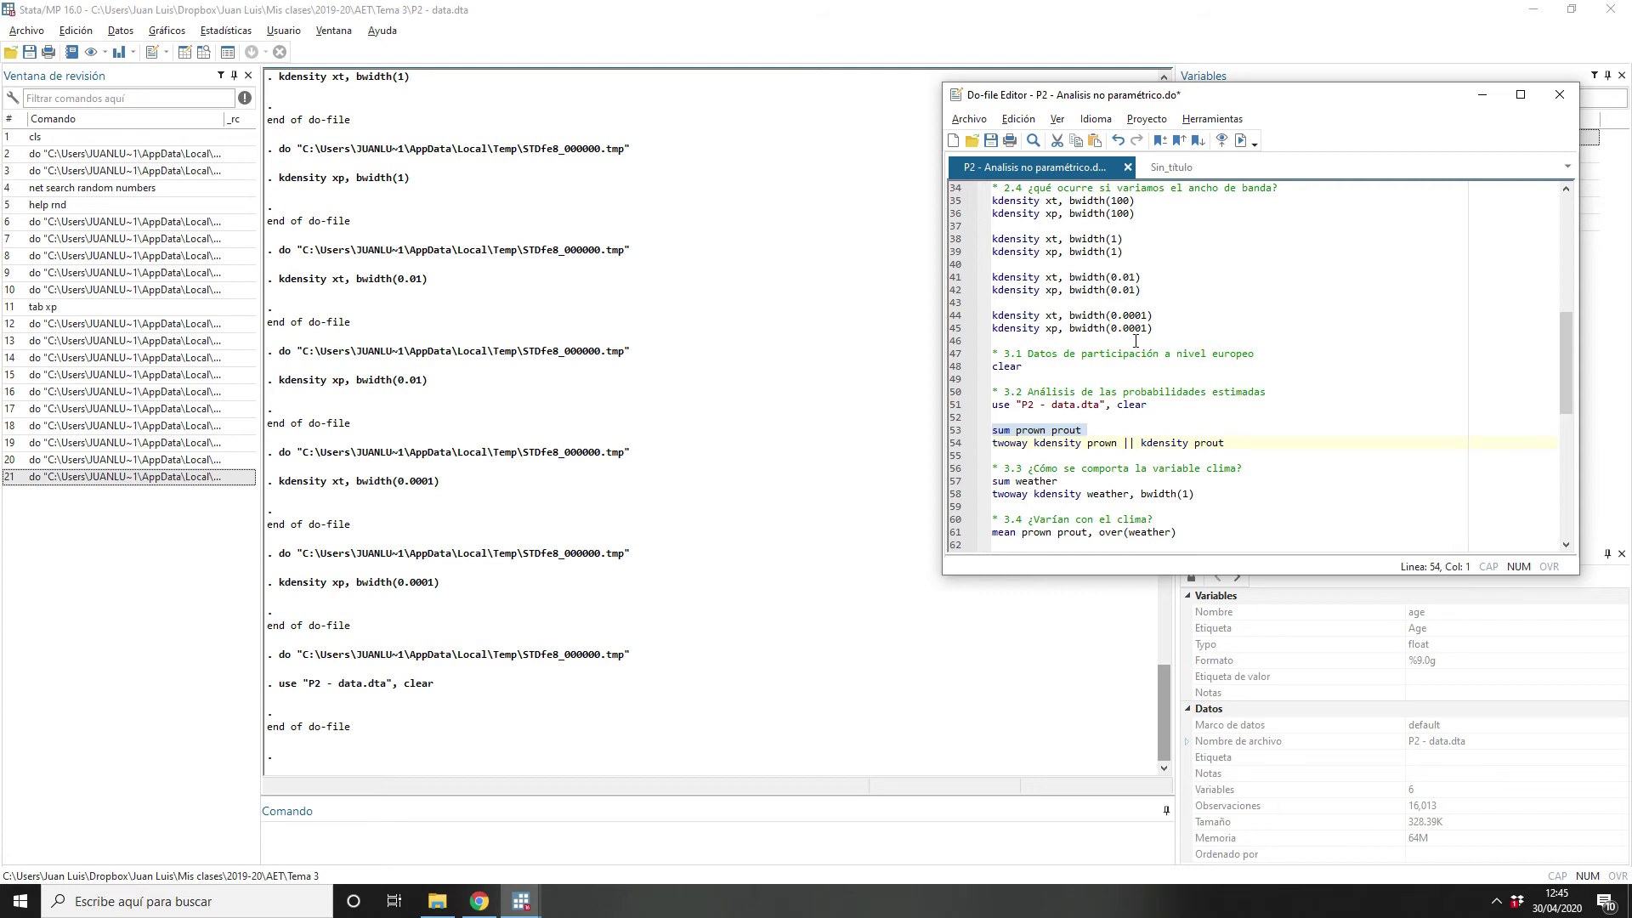
{"action": "key", "text": "ctrl+d"}
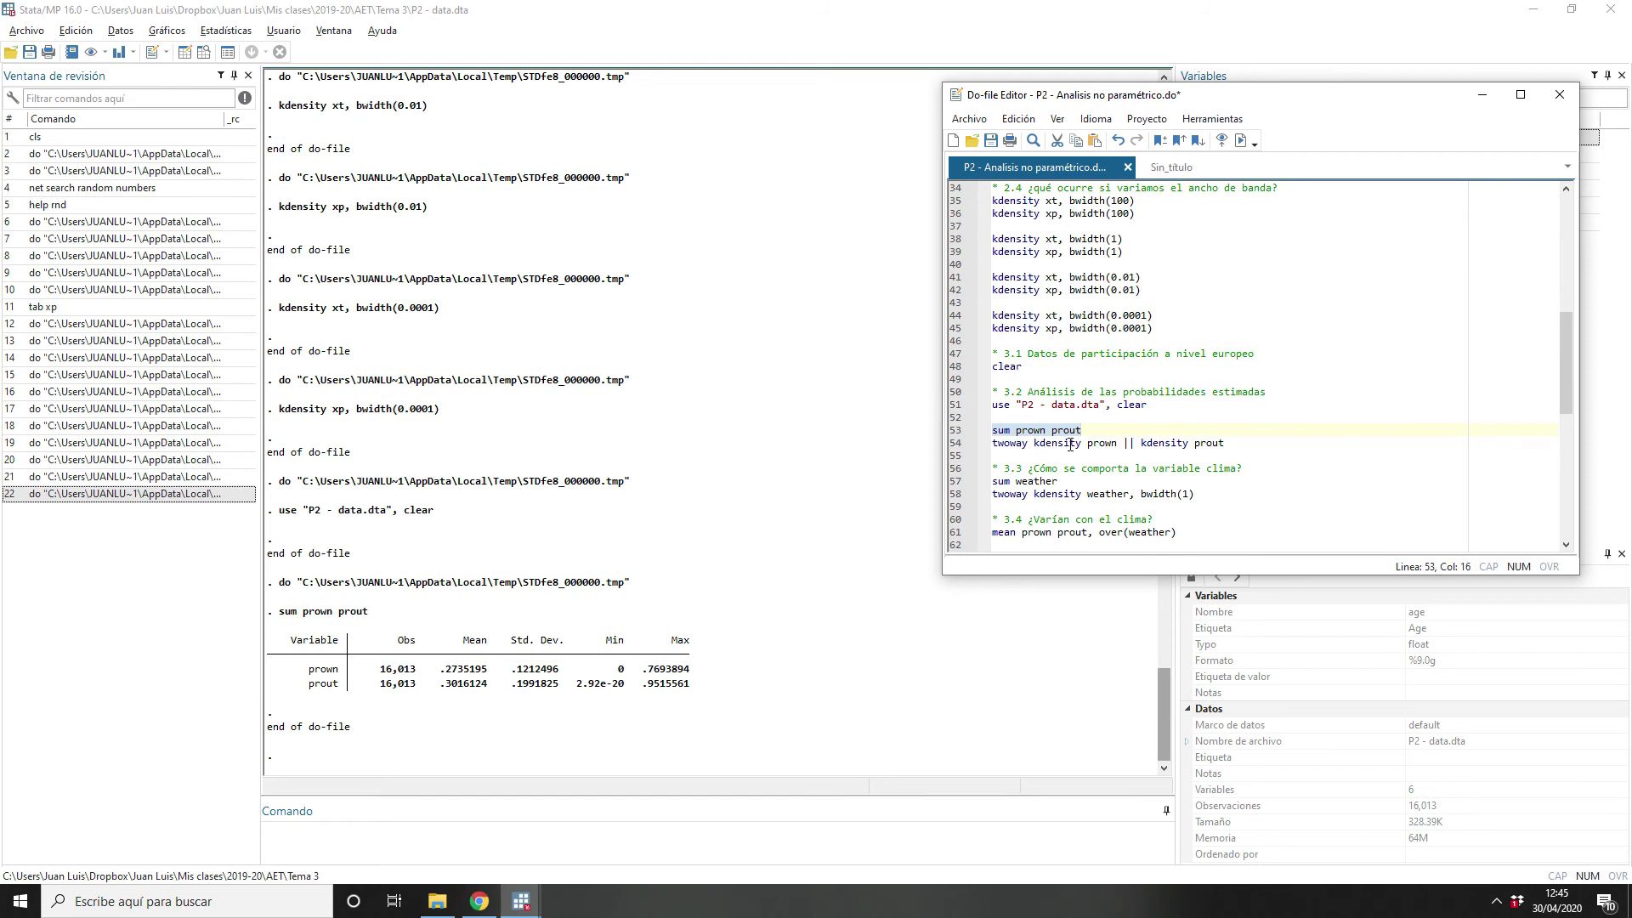
Step: Run the do-file line twoway kdensity prown || kdensity prout to overlay the densities of both probabilities
{"action": "left_click", "coordinate": [1130, 444]}
{"action": "key", "text": "BackSpace"}
{"action": "left_click", "coordinate": [1117, 446]}
{"action": "key", "text": "Right"}
{"action": "key", "text": "Right"}
{"action": "key", "text": "Right"}
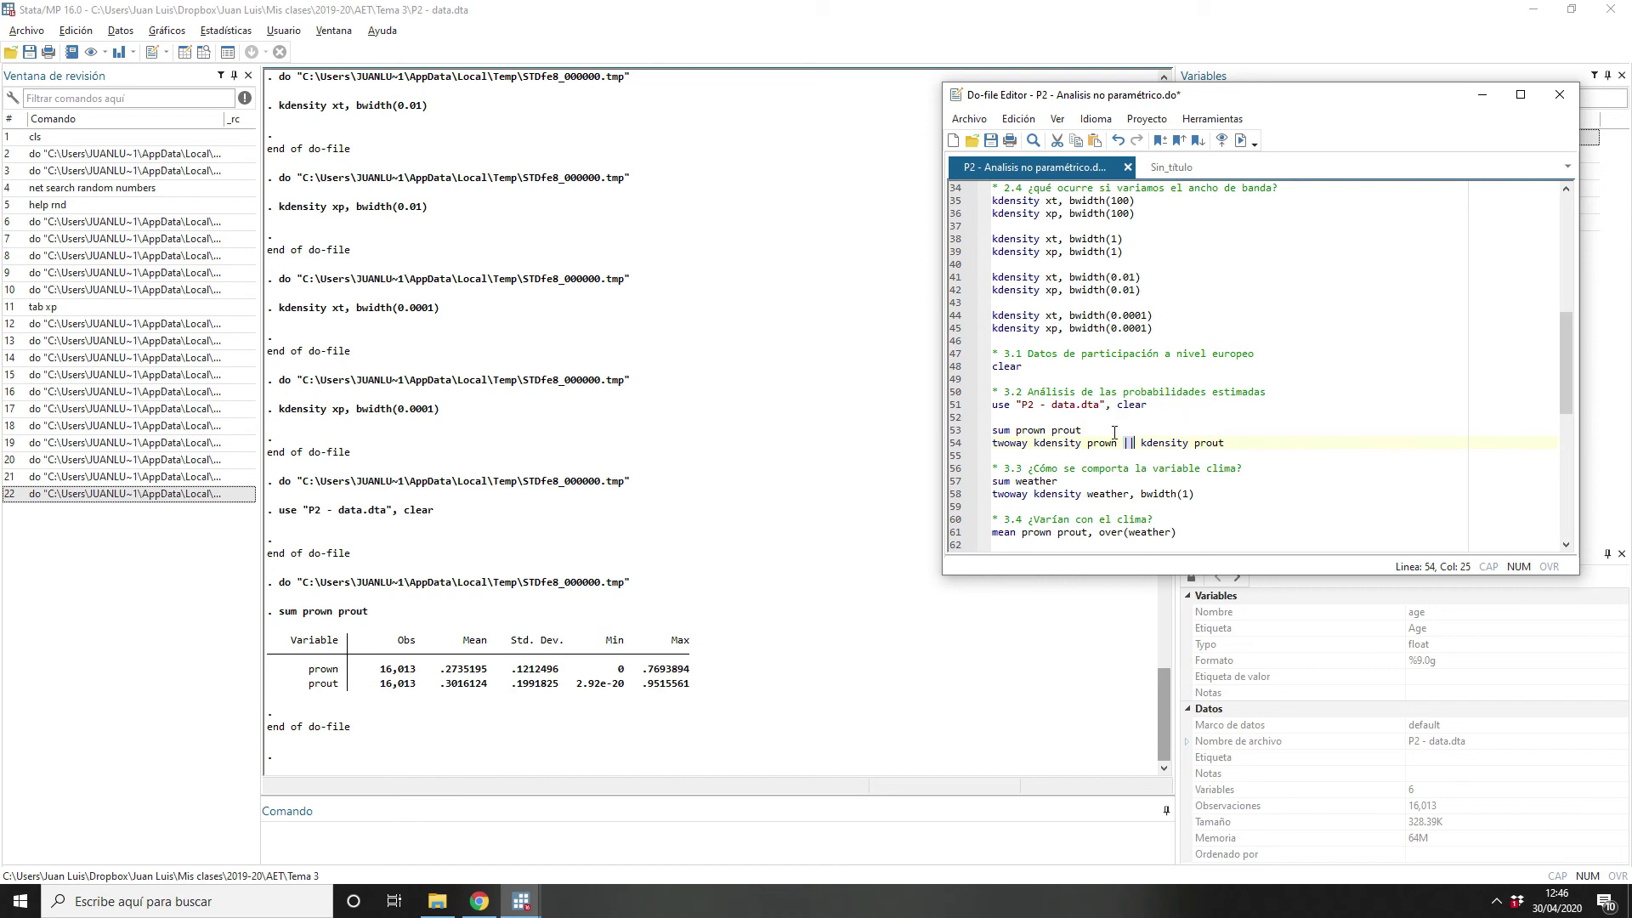
{"action": "double_click", "coordinate": [1018, 443]}
{"action": "left_click", "coordinate": [948, 449]}
{"action": "key", "text": "ctrl+d"}
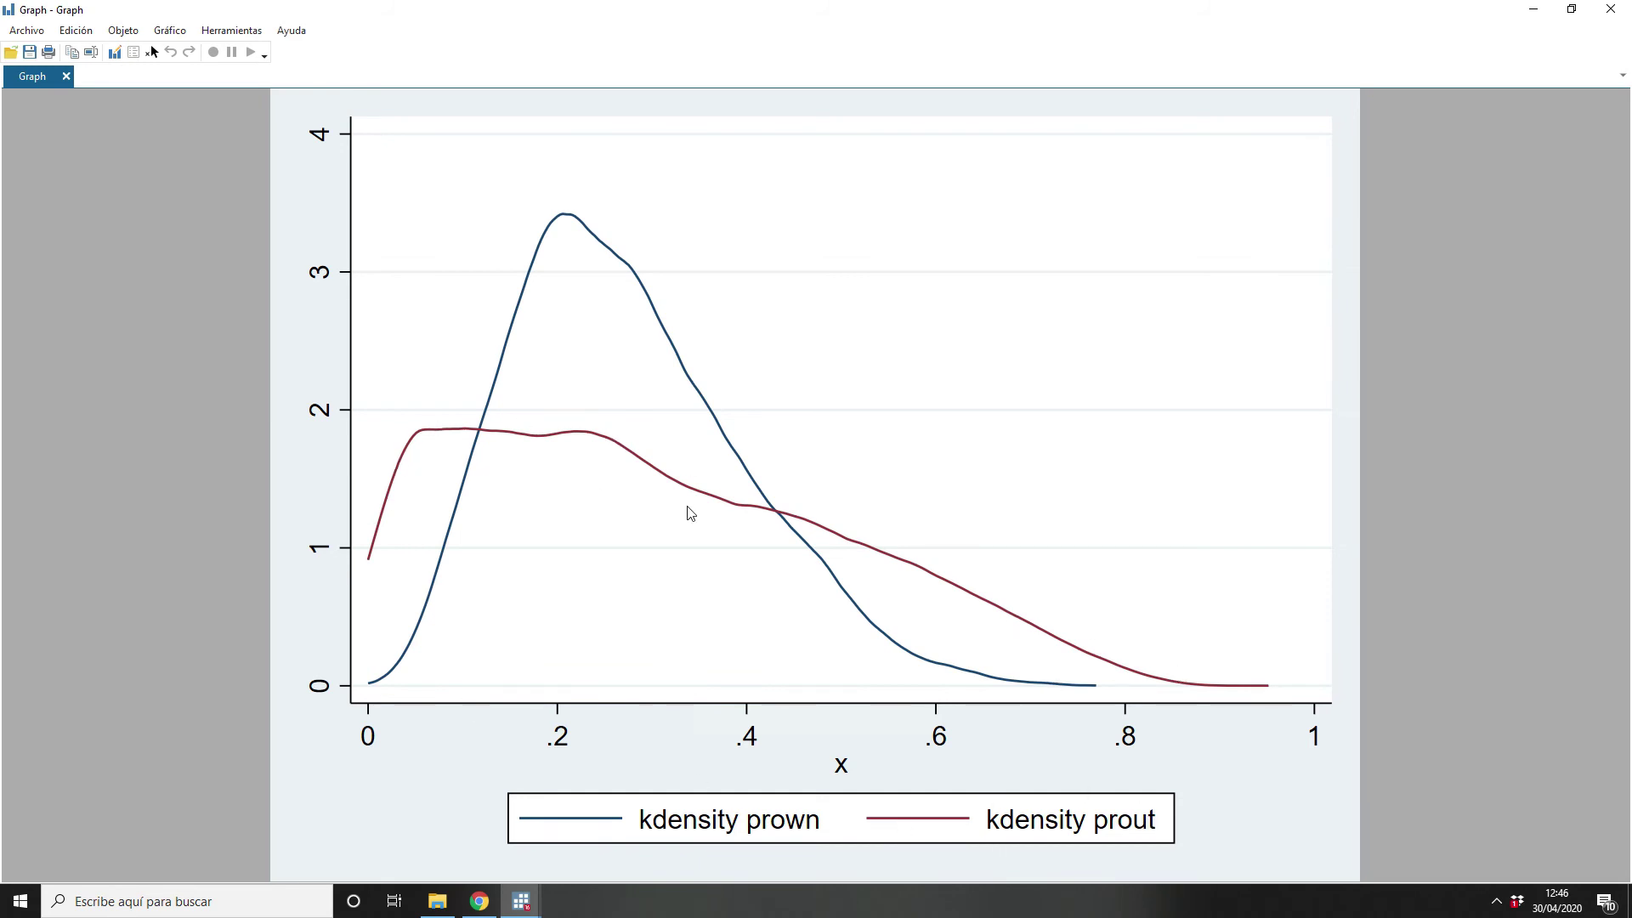
Step: Return to the do-file, run sum weather to summarize the climate variable, and check its statistics in the main window
{"action": "key", "text": "alt+Tab"}
{"action": "scroll", "coordinate": [1204, 422], "scroll_direction": "down", "scroll_amount": 2}
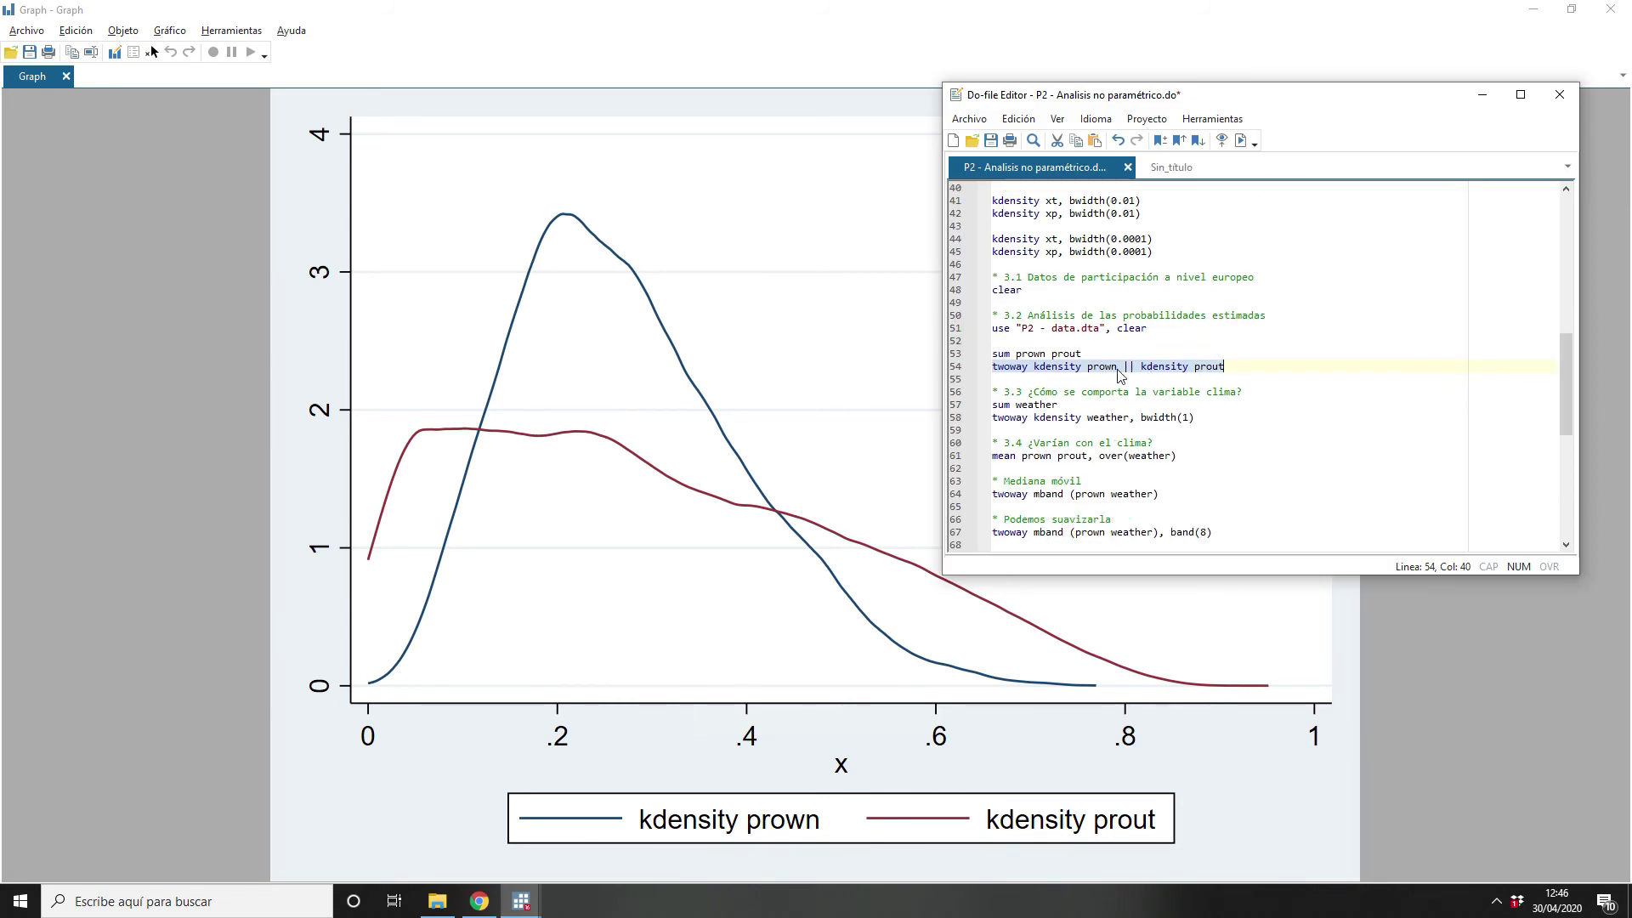
{"action": "scroll", "coordinate": [1118, 375], "scroll_direction": "down", "scroll_amount": 1}
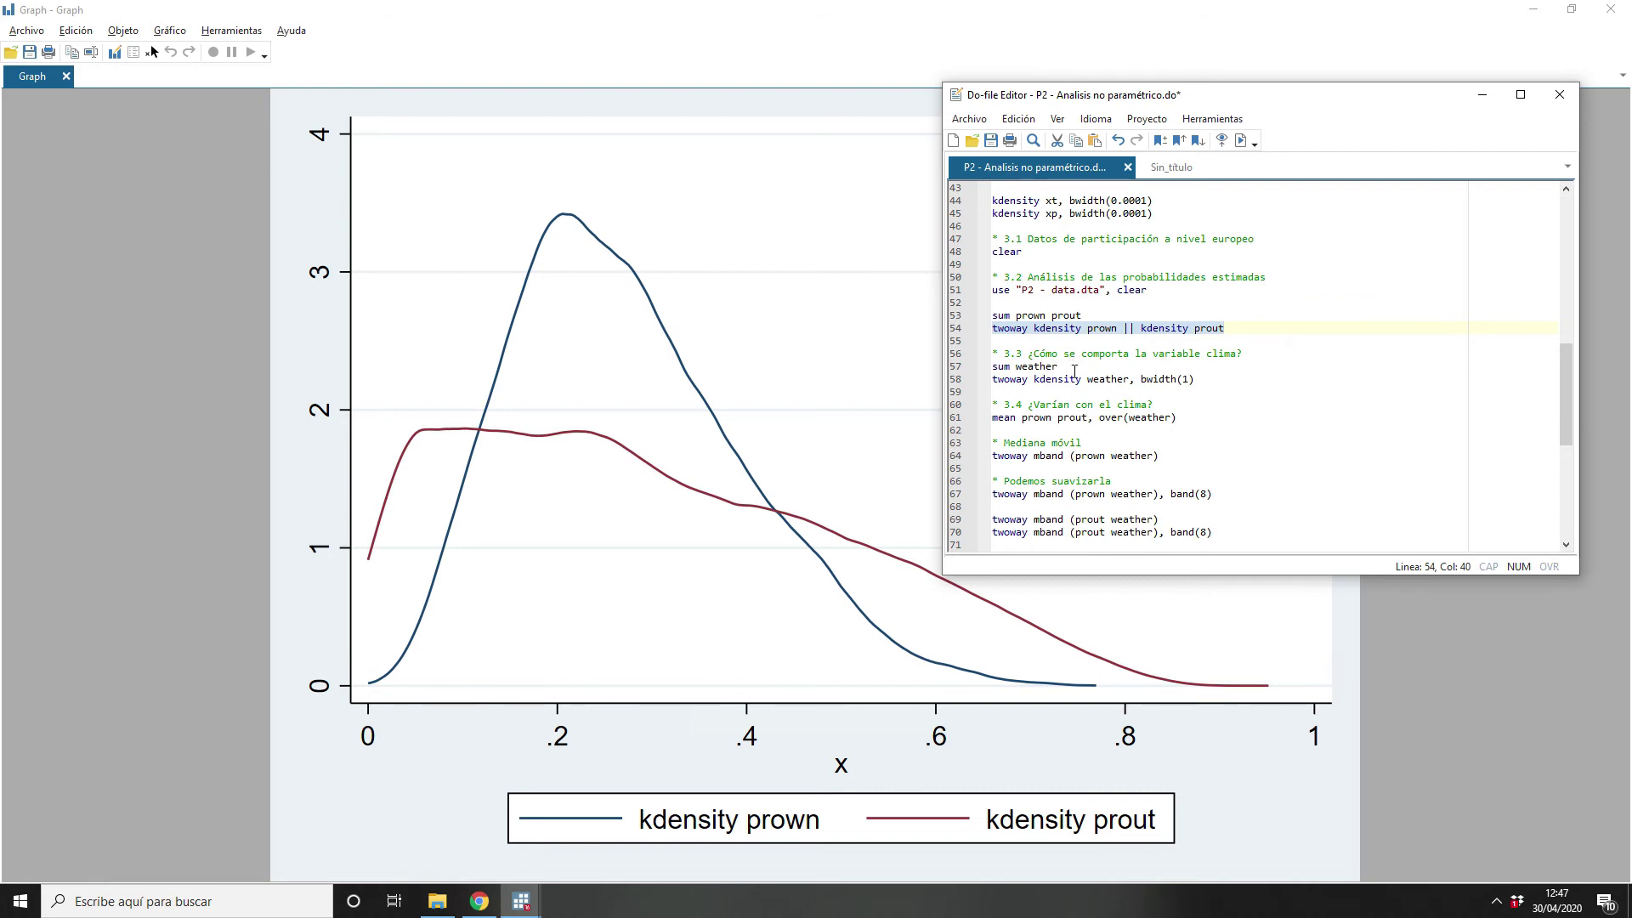
{"action": "left_click", "coordinate": [953, 368]}
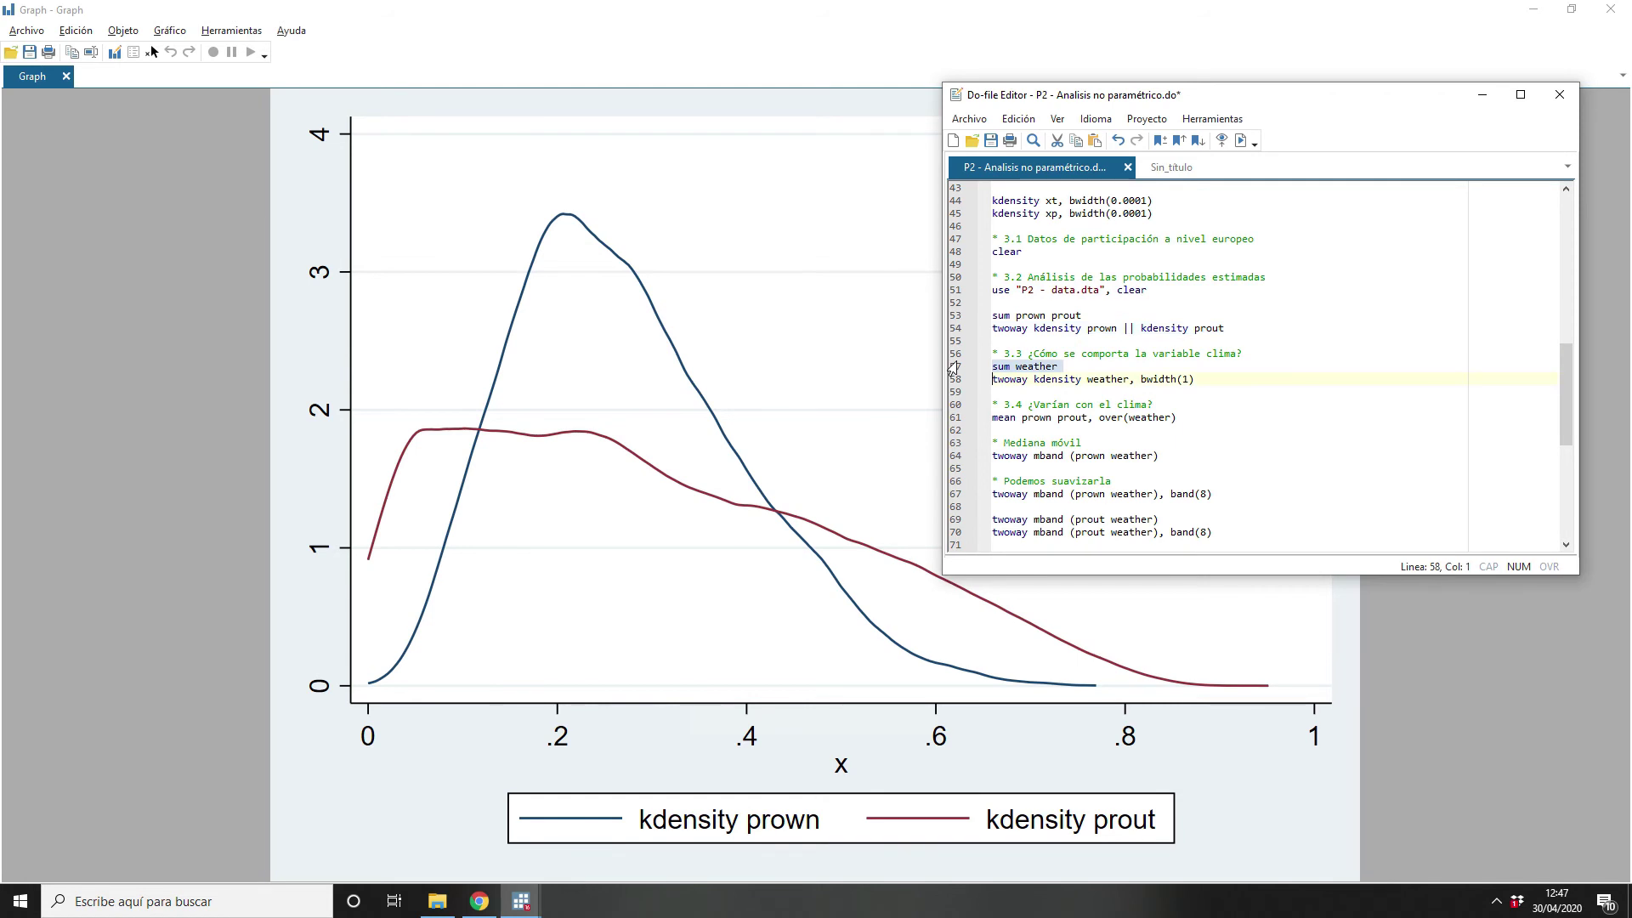
{"action": "key", "text": "ctrl+d"}
{"action": "key", "text": "alt+Tab"}
{"action": "key", "text": "Tab"}
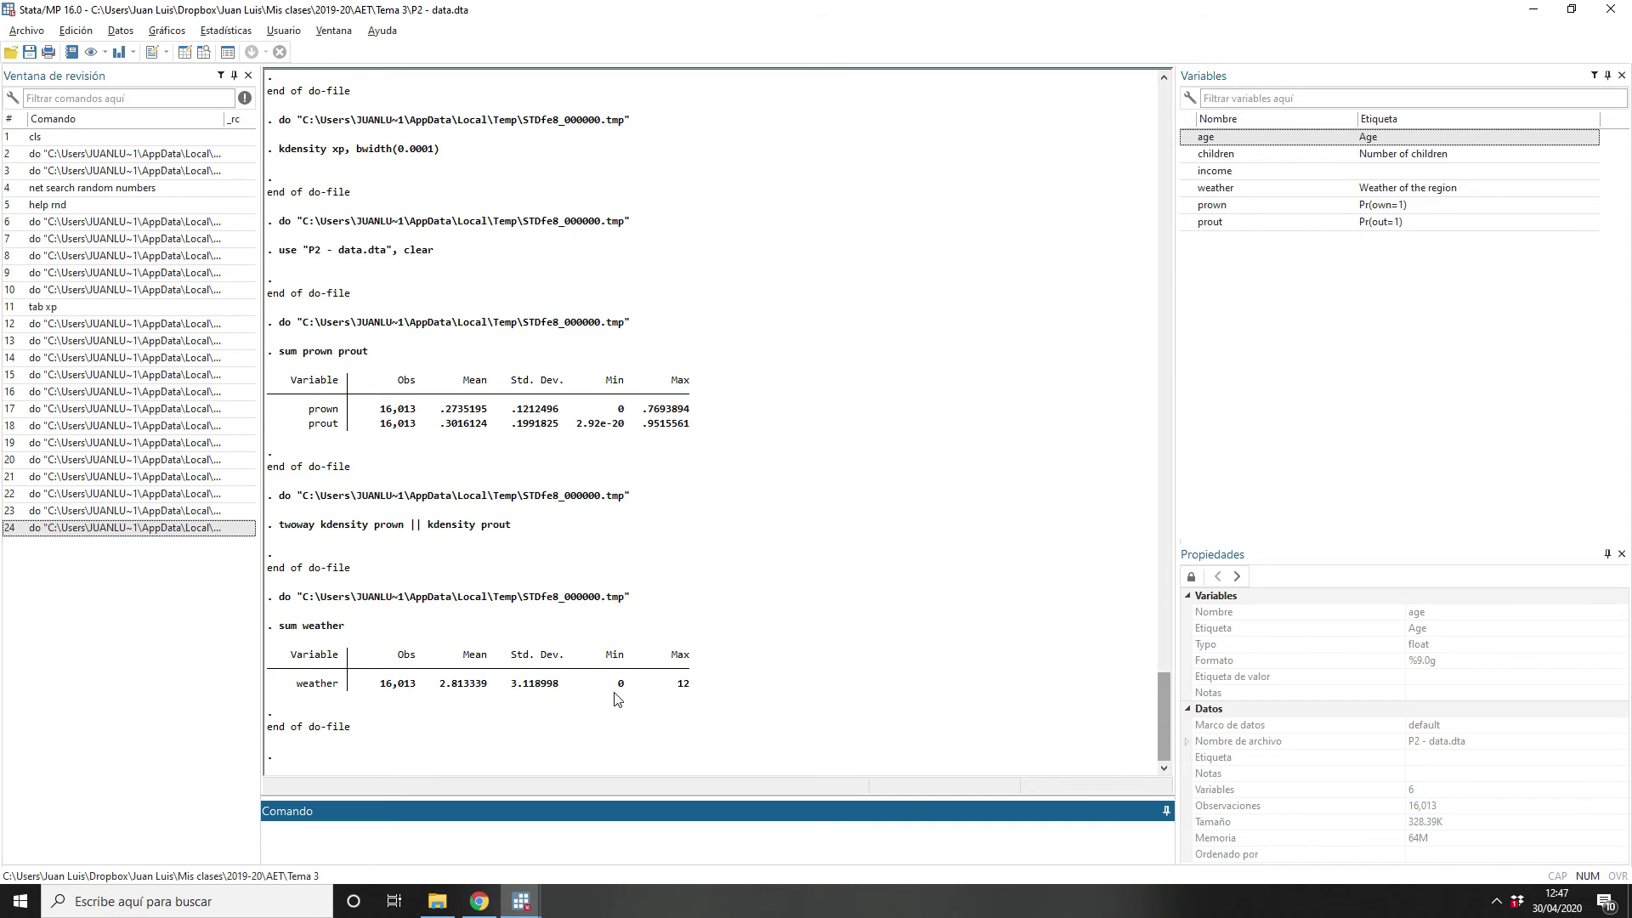
Step: Run the do-file line twoway kdensity weather, bwidth(1) to plot the density of the climate variable
{"action": "key", "text": "alt+Tab"}
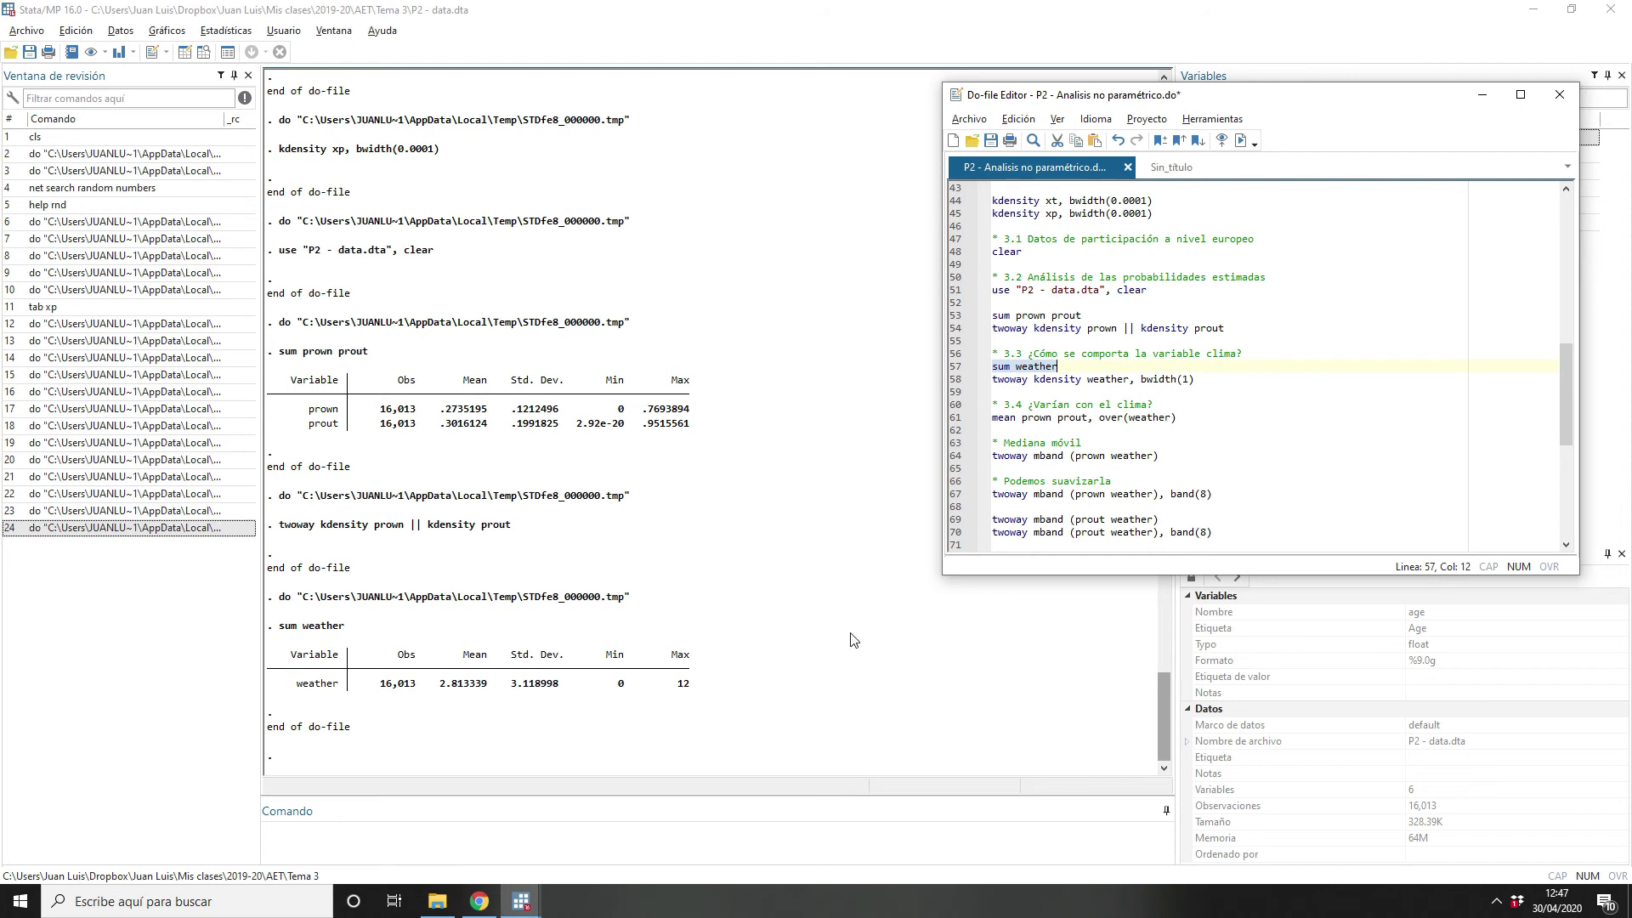
{"action": "left_click", "coordinate": [952, 379]}
{"action": "key", "text": "ctrl+d"}
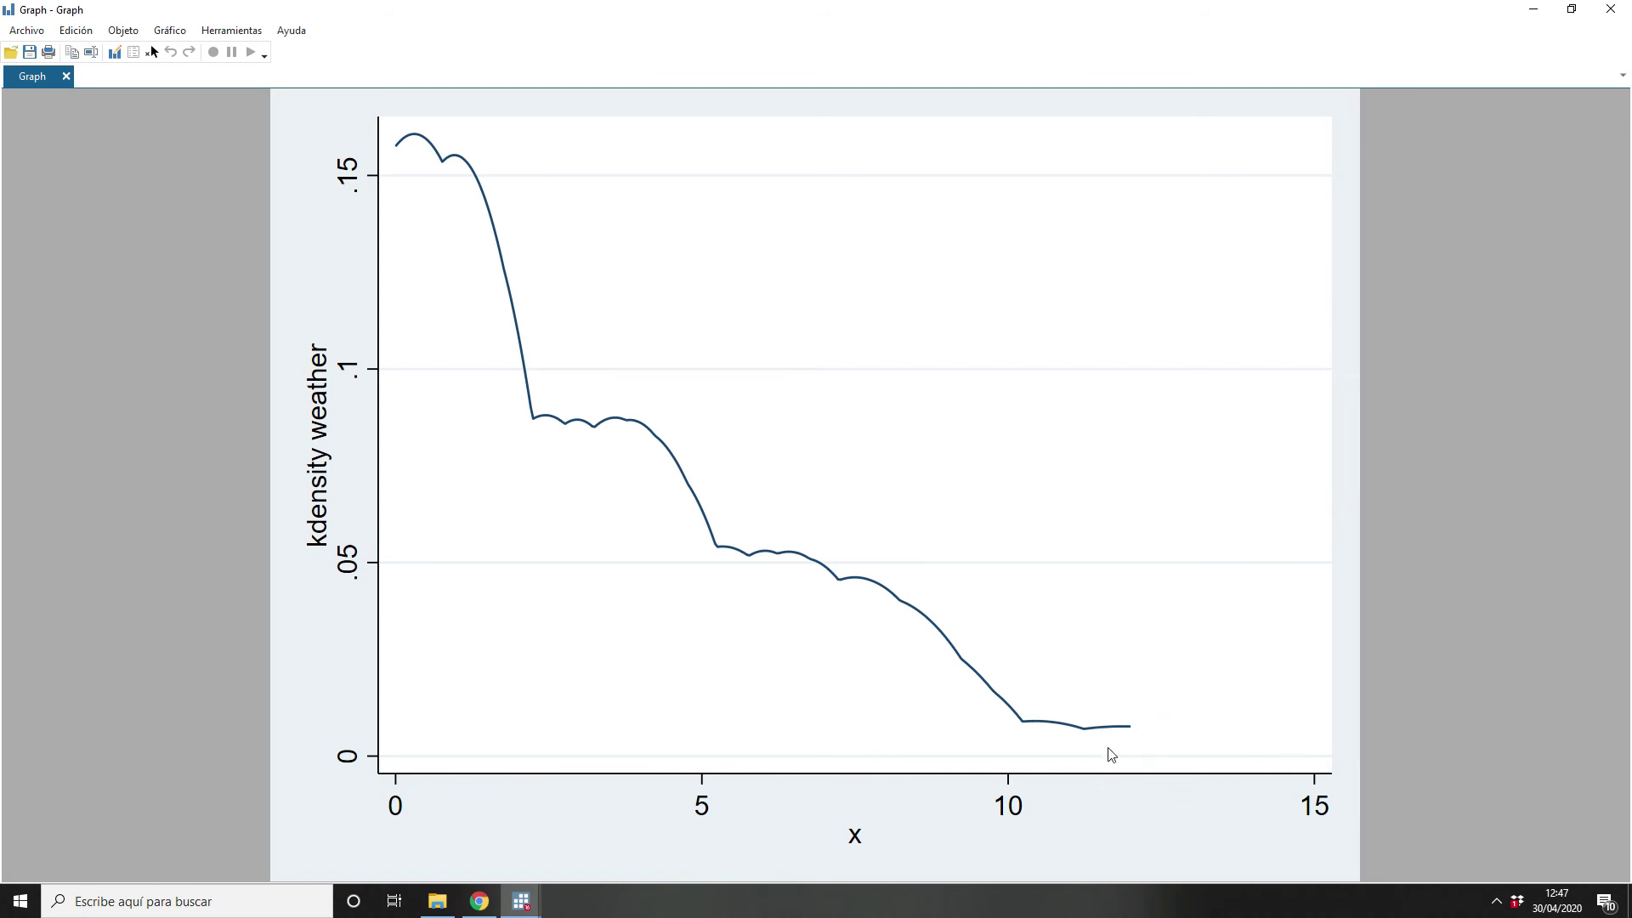
Step: Bring the results window behind the do-file and run mean prown prout, over(weather) to get both mean probabilities by climate level
{"action": "key", "text": "alt+Tab"}
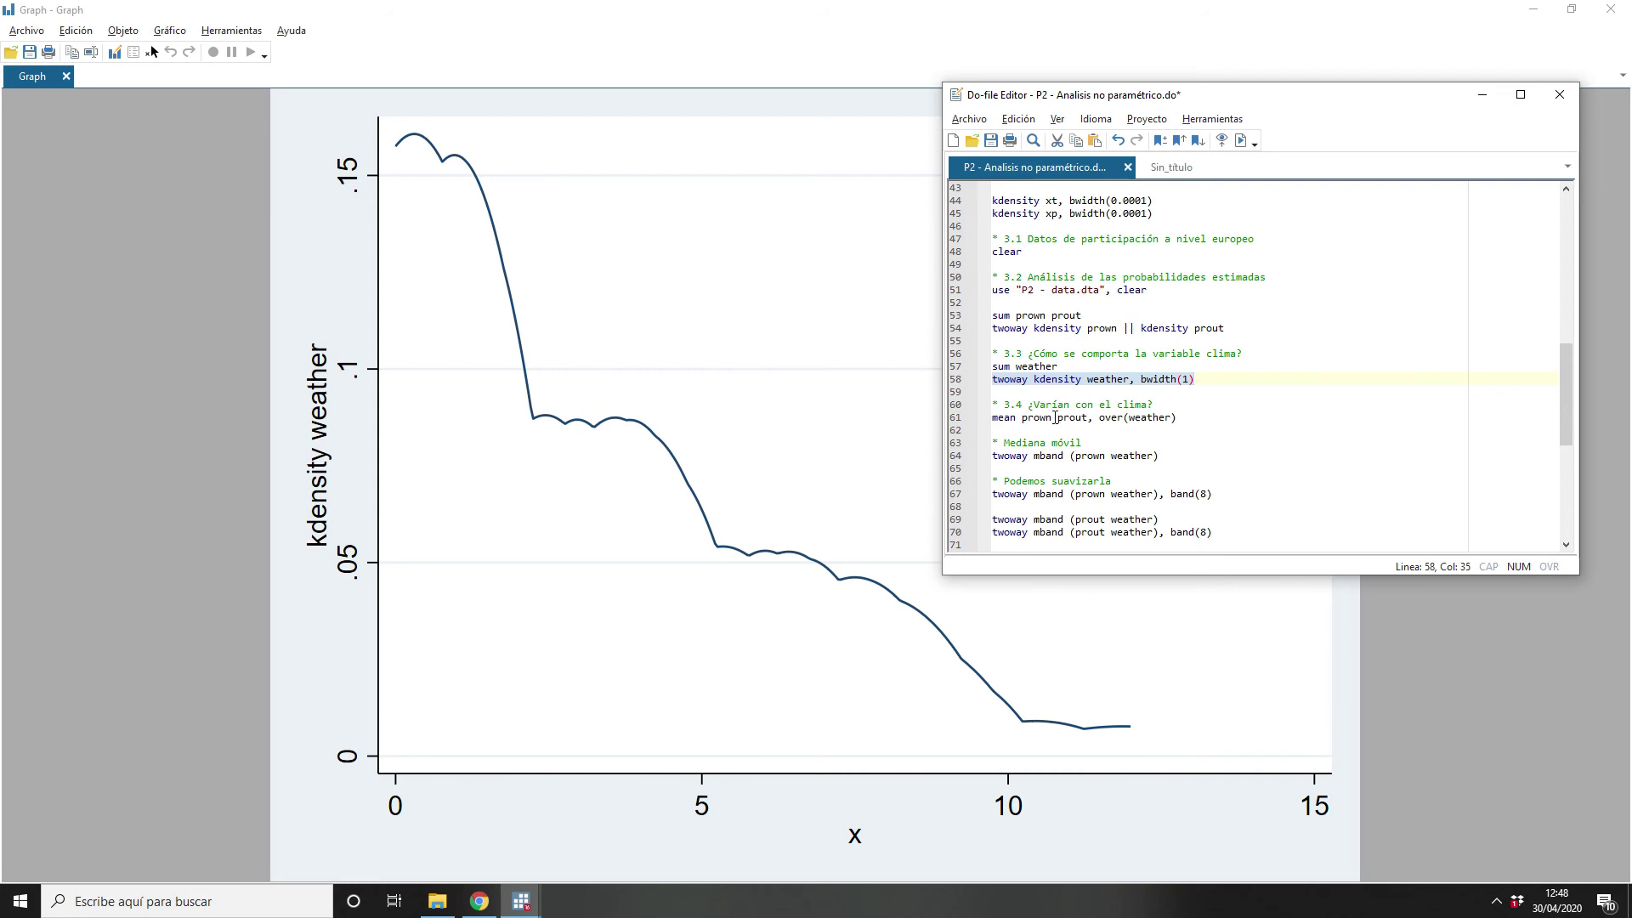
{"action": "key", "text": "alt+Tab"}
{"action": "key", "text": "alt+Tab"}
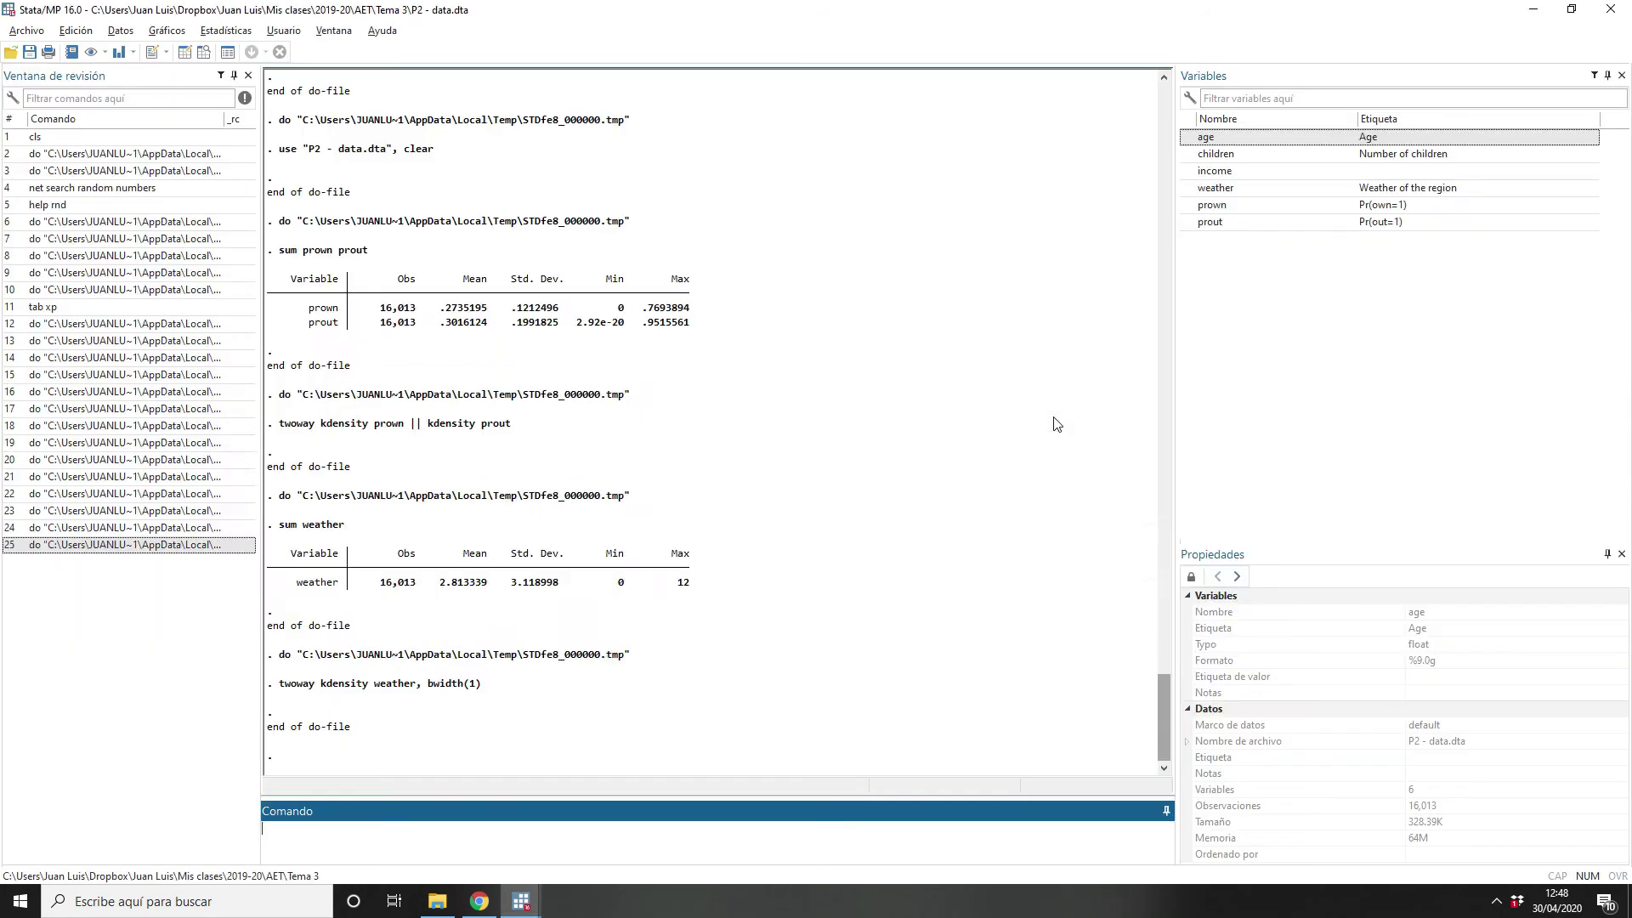
{"action": "key", "text": "alt+Tab"}
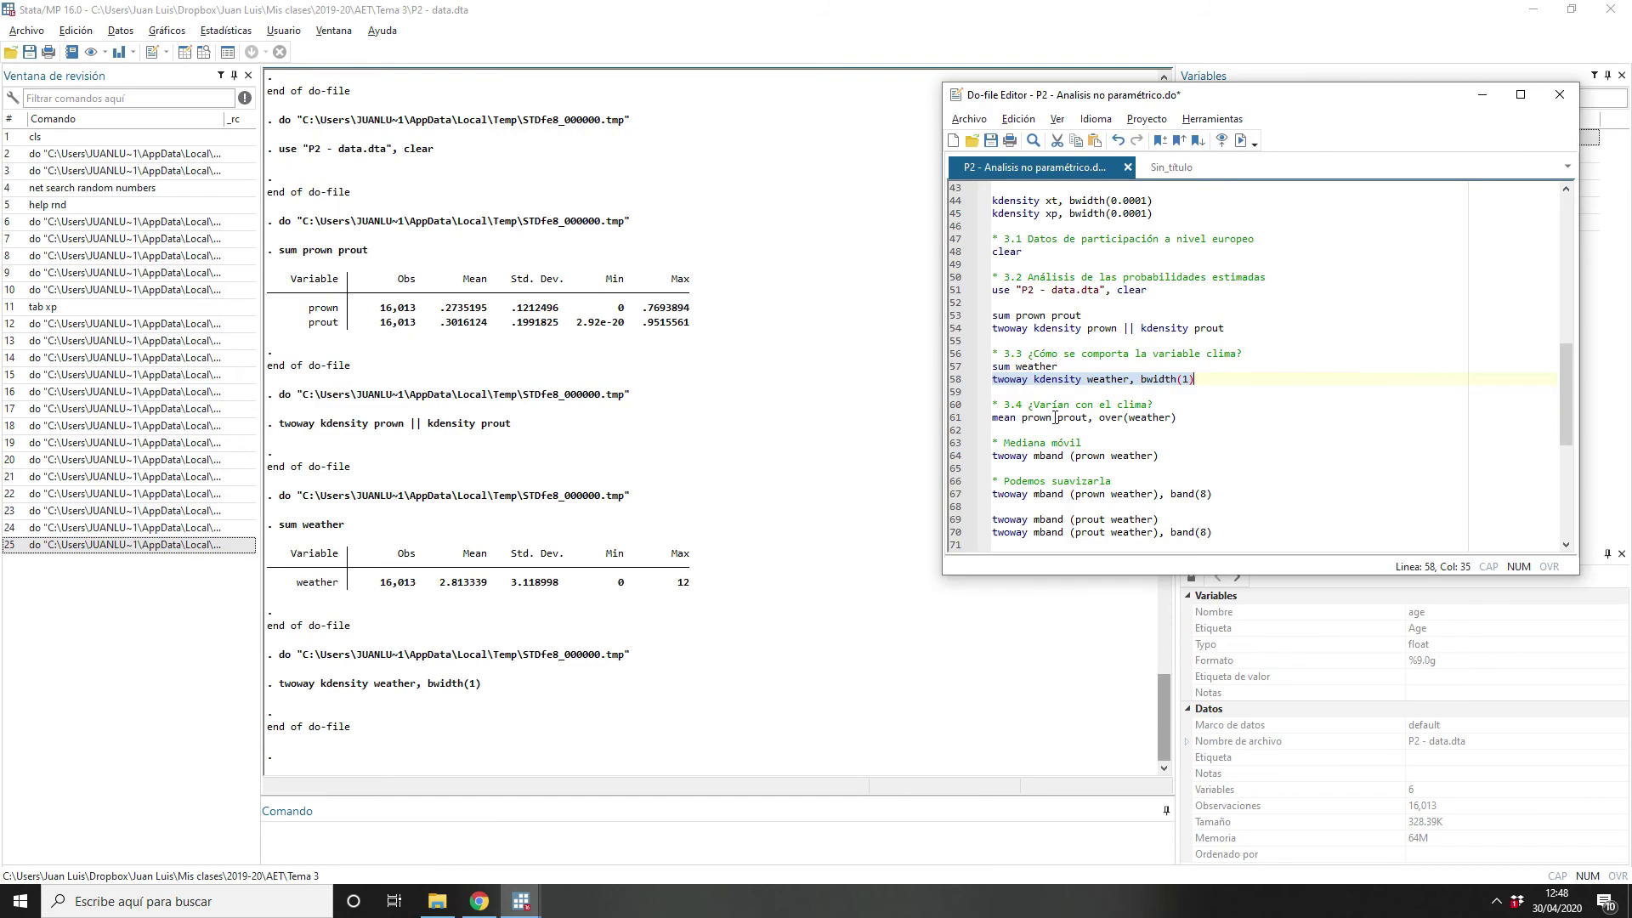
{"action": "left_click", "coordinate": [959, 419]}
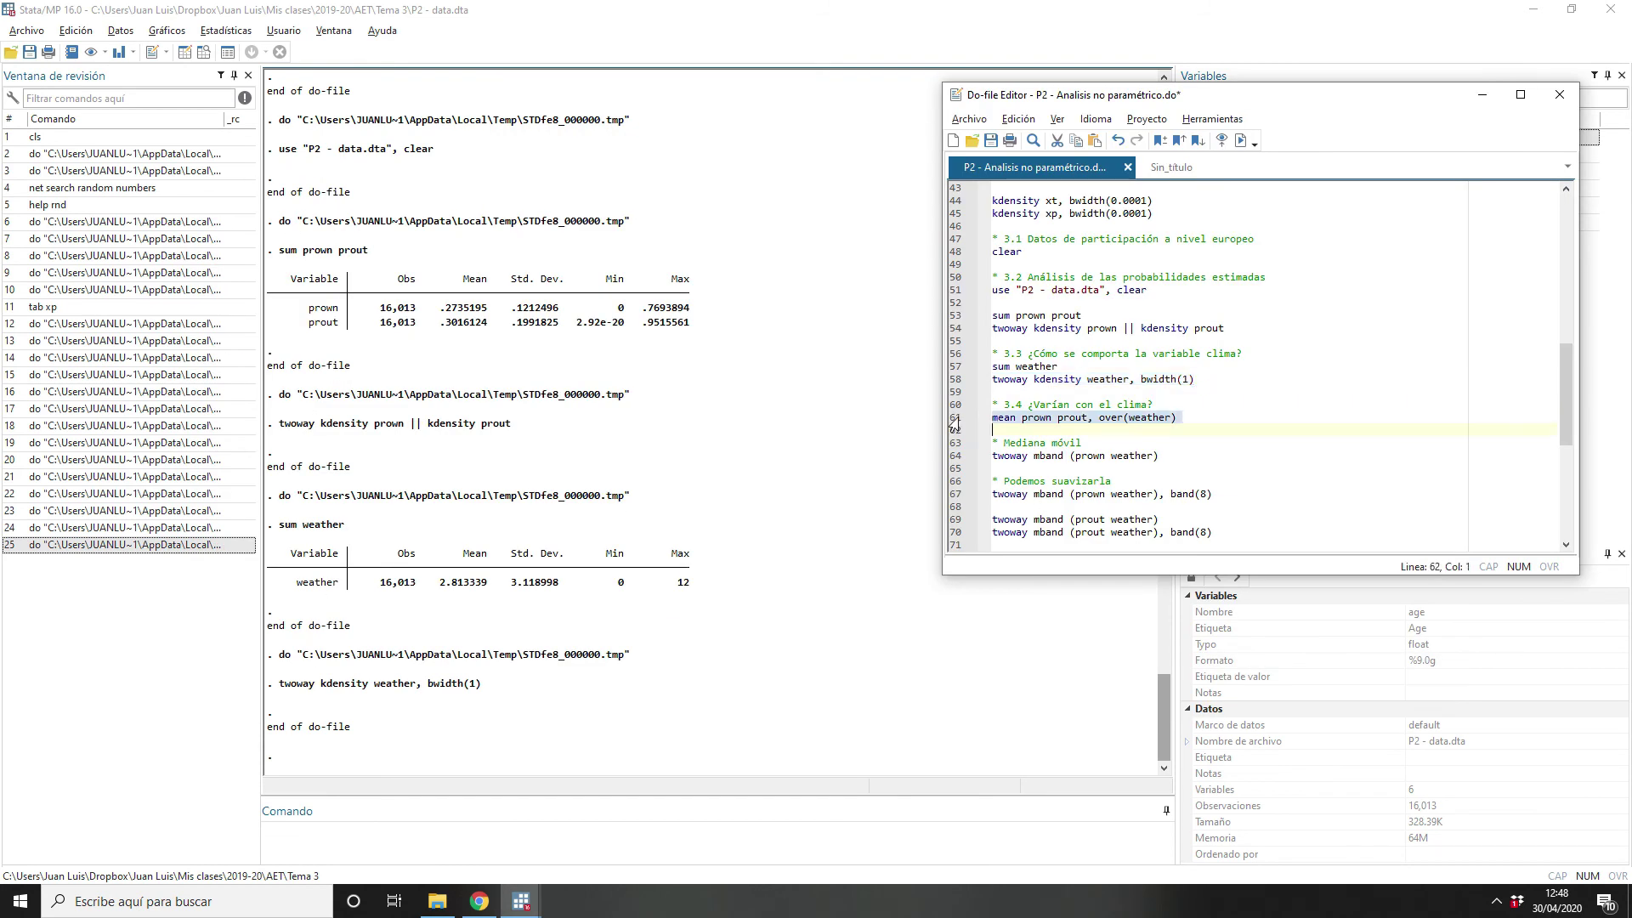
{"action": "key", "text": "ctrl+d"}
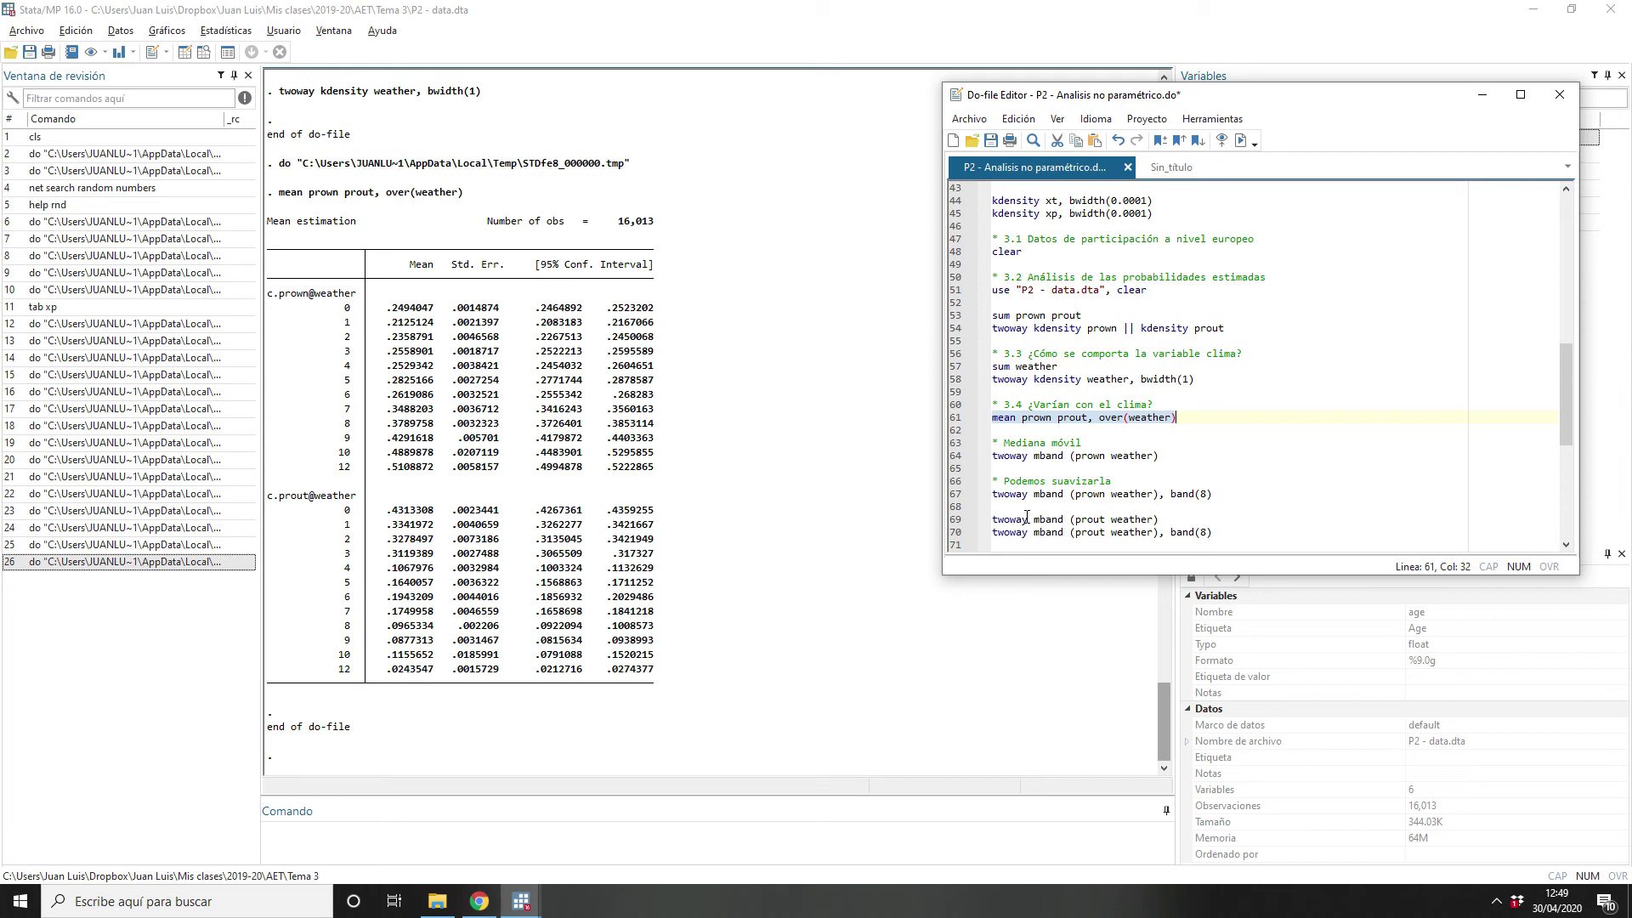
Step: Run twoway mband (prown weather) from the Mediana móvil section and examine the resulting median band graph
{"action": "left_click_drag", "start_coordinate": [1083, 443], "coordinate": [991, 444]}
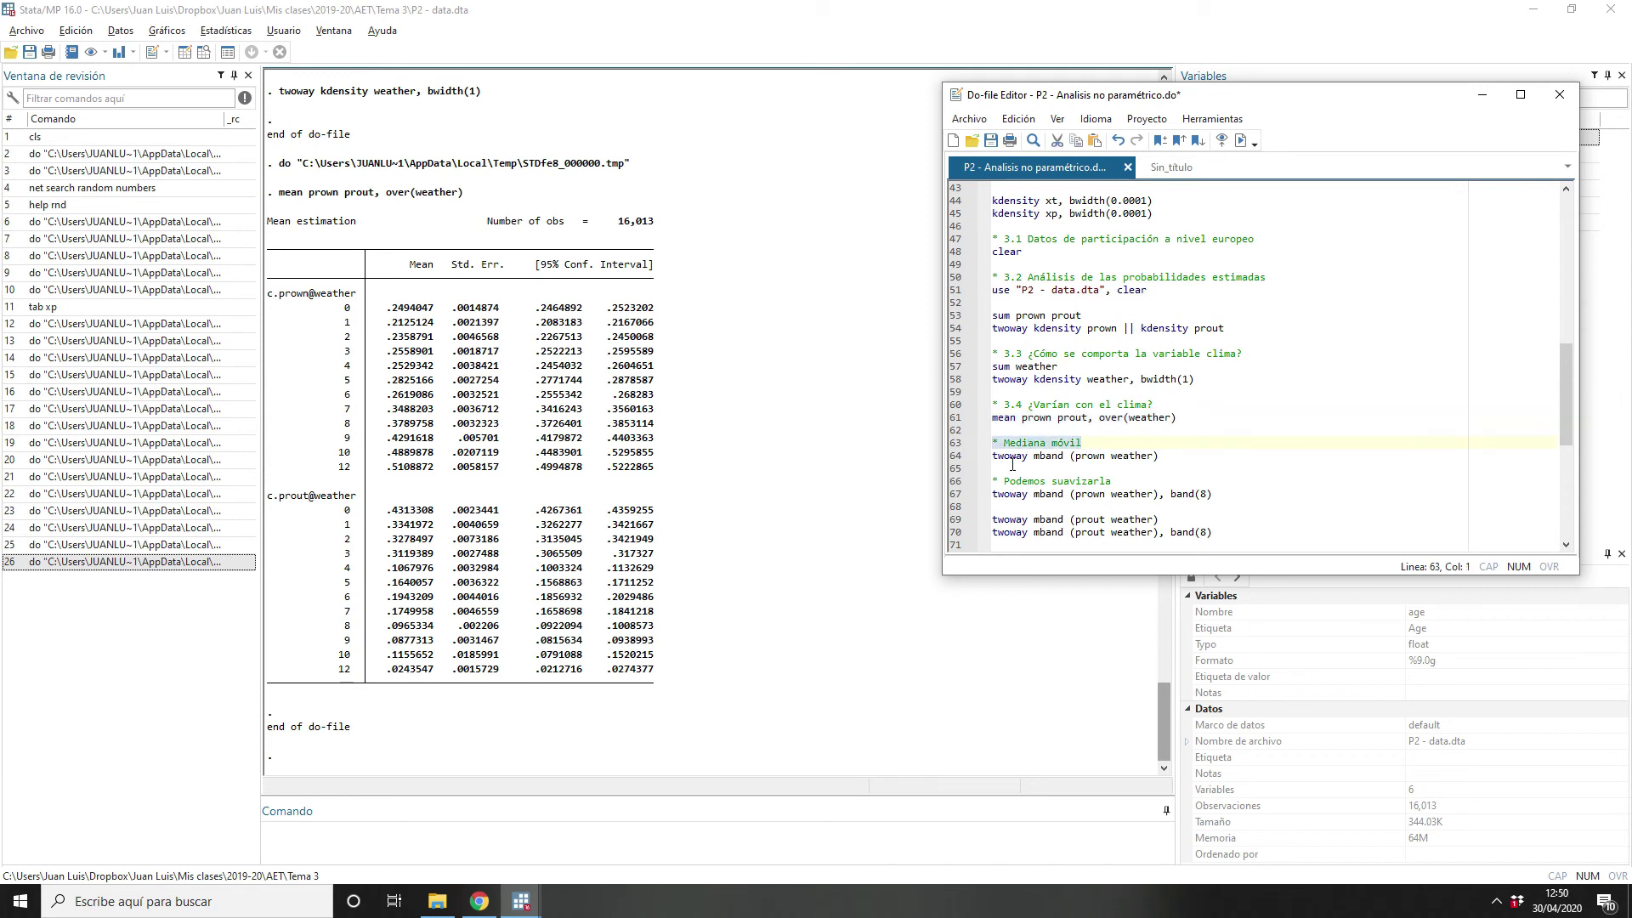
{"action": "left_click", "coordinate": [953, 458]}
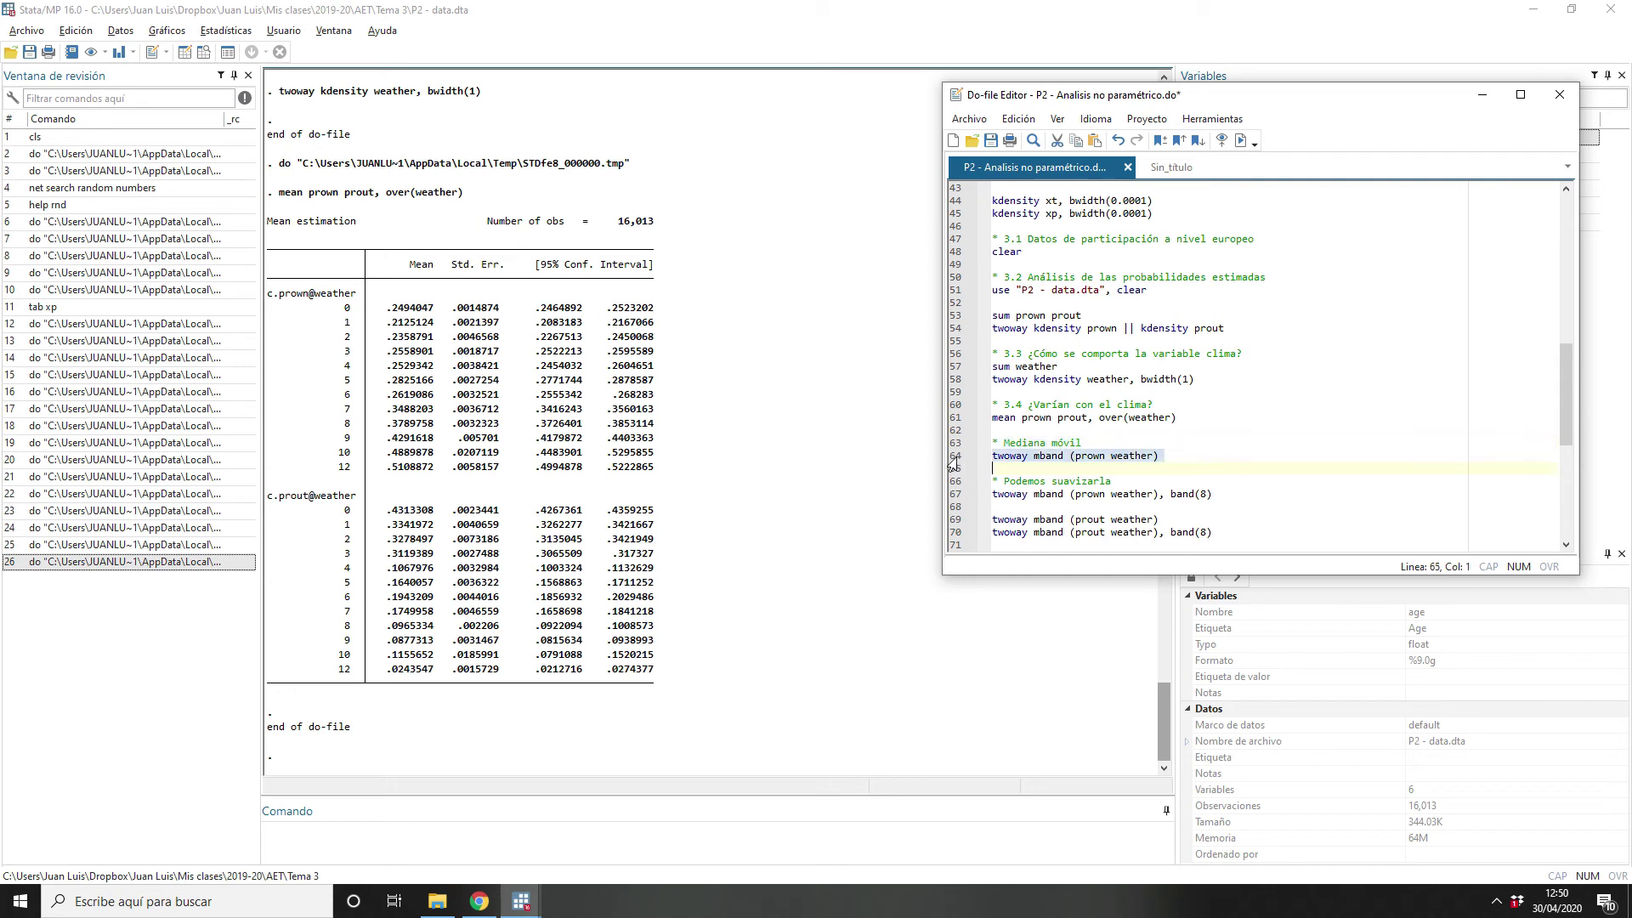
{"action": "key", "text": "ctrl+d"}
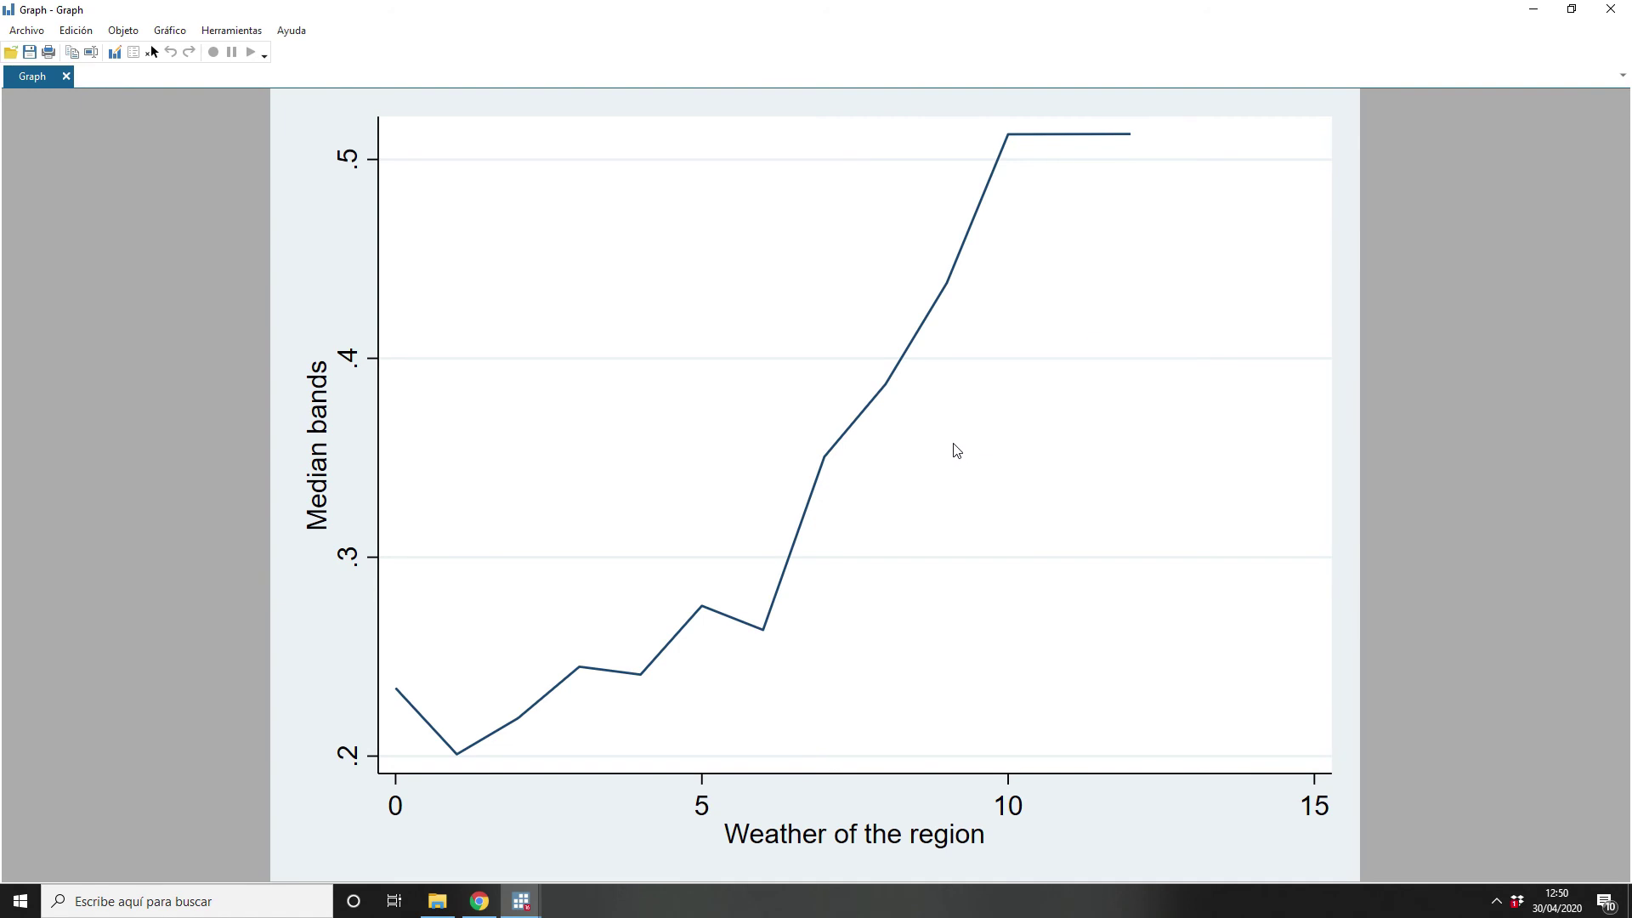
{"action": "key", "text": "alt+Tab"}
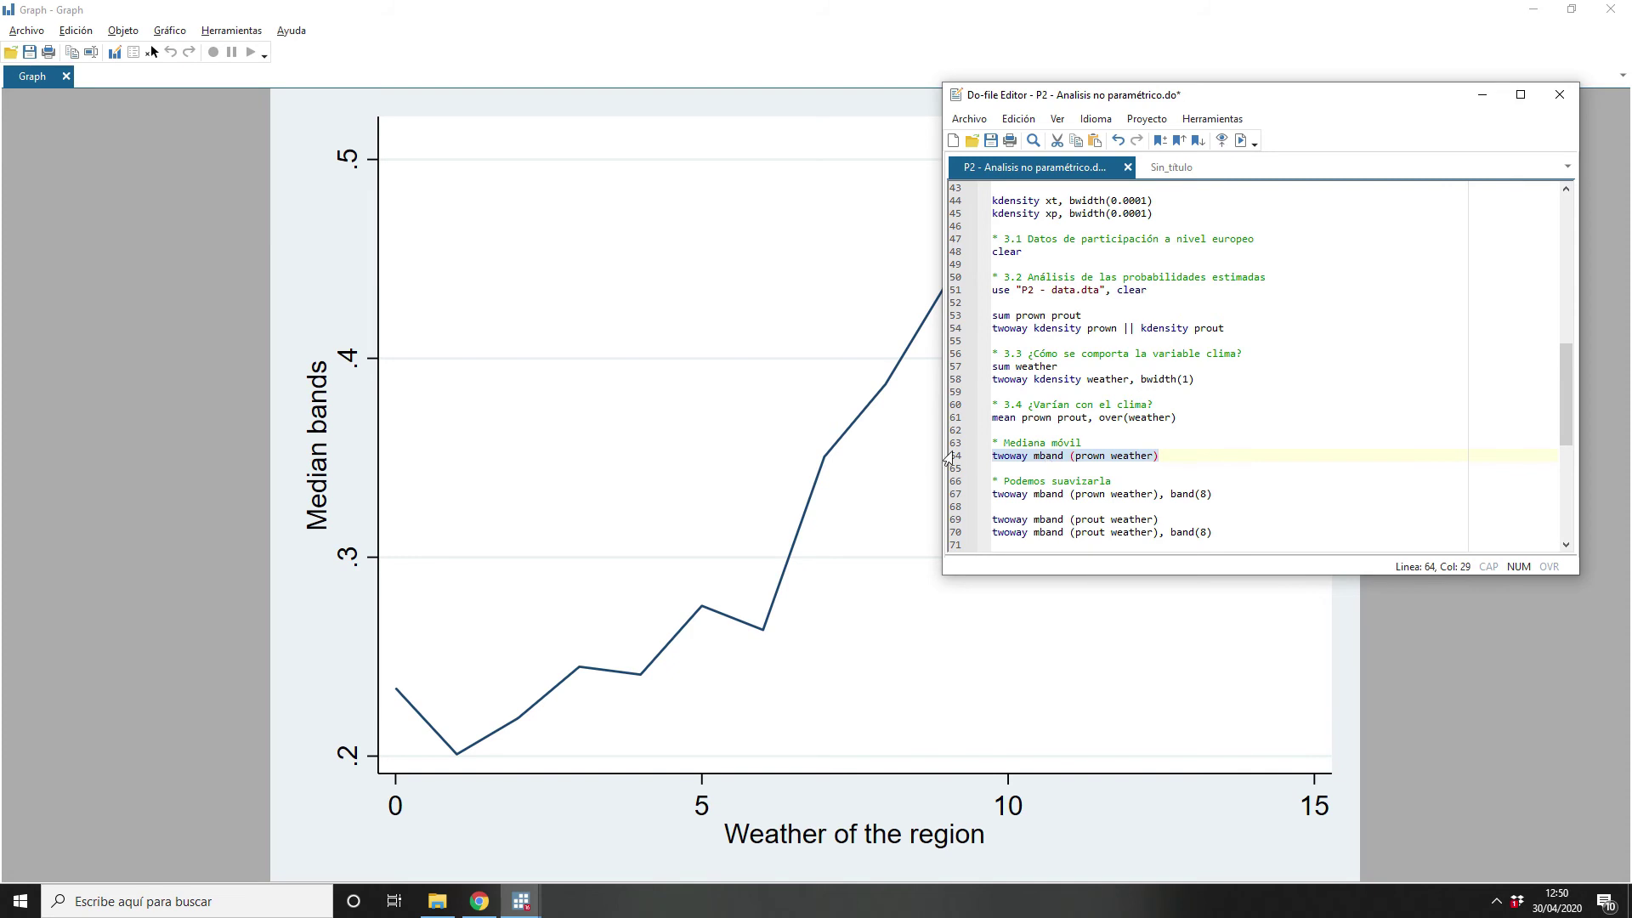
{"action": "left_click", "coordinate": [739, 416]}
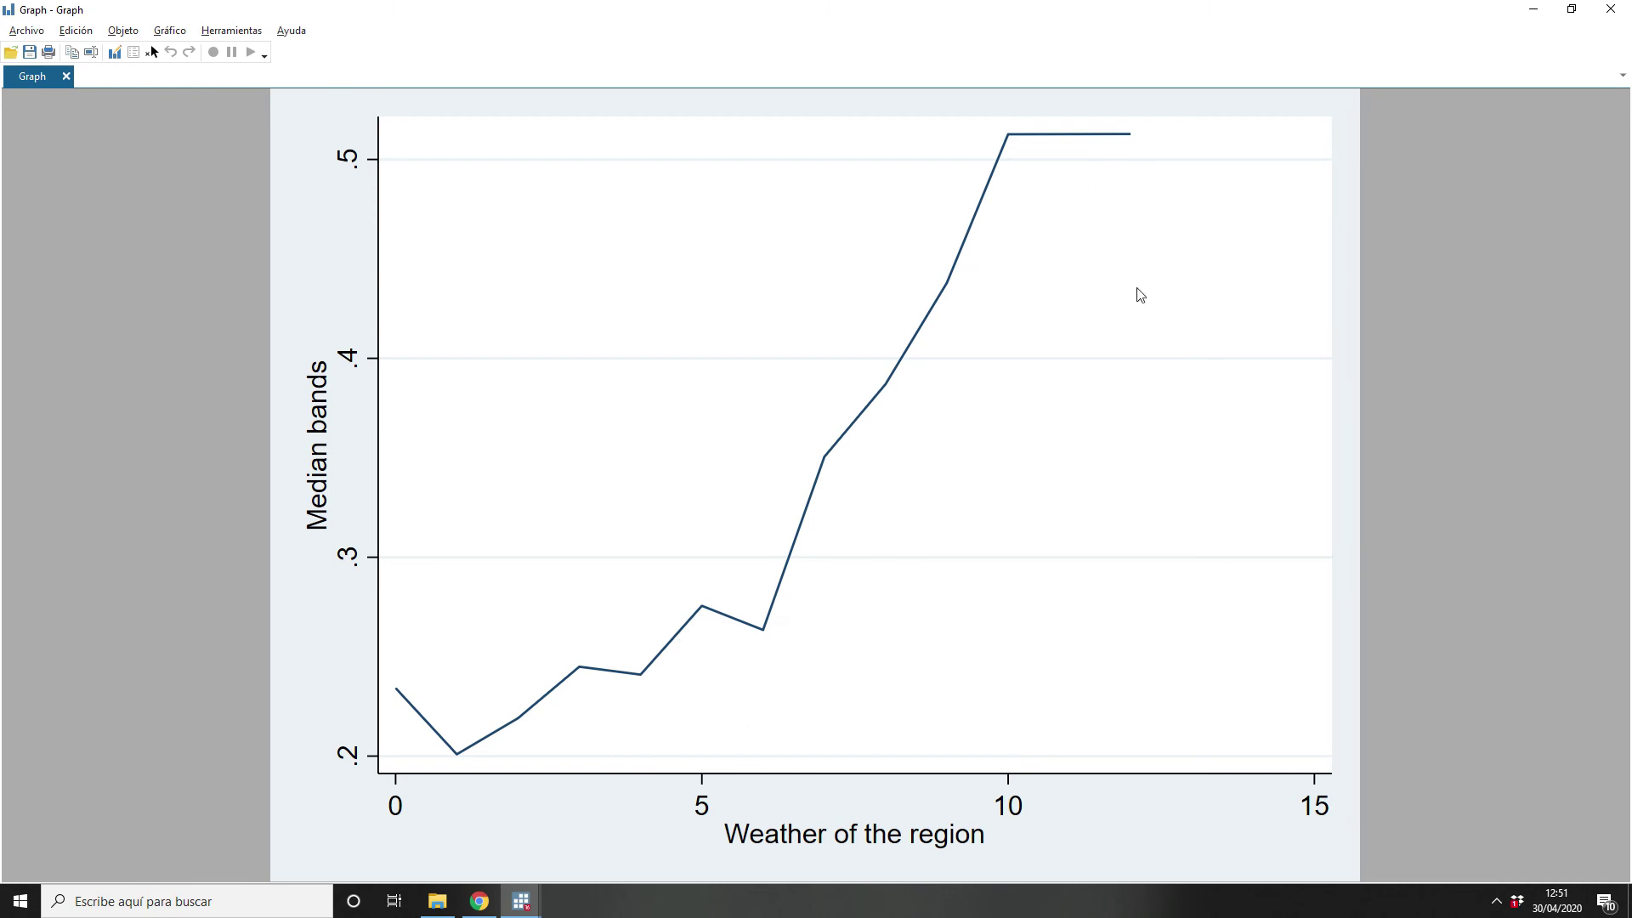
Step: Run twoway mband (prown weather), band(8) from the do-file to plot a smoother median band
{"action": "key", "text": "alt+Tab"}
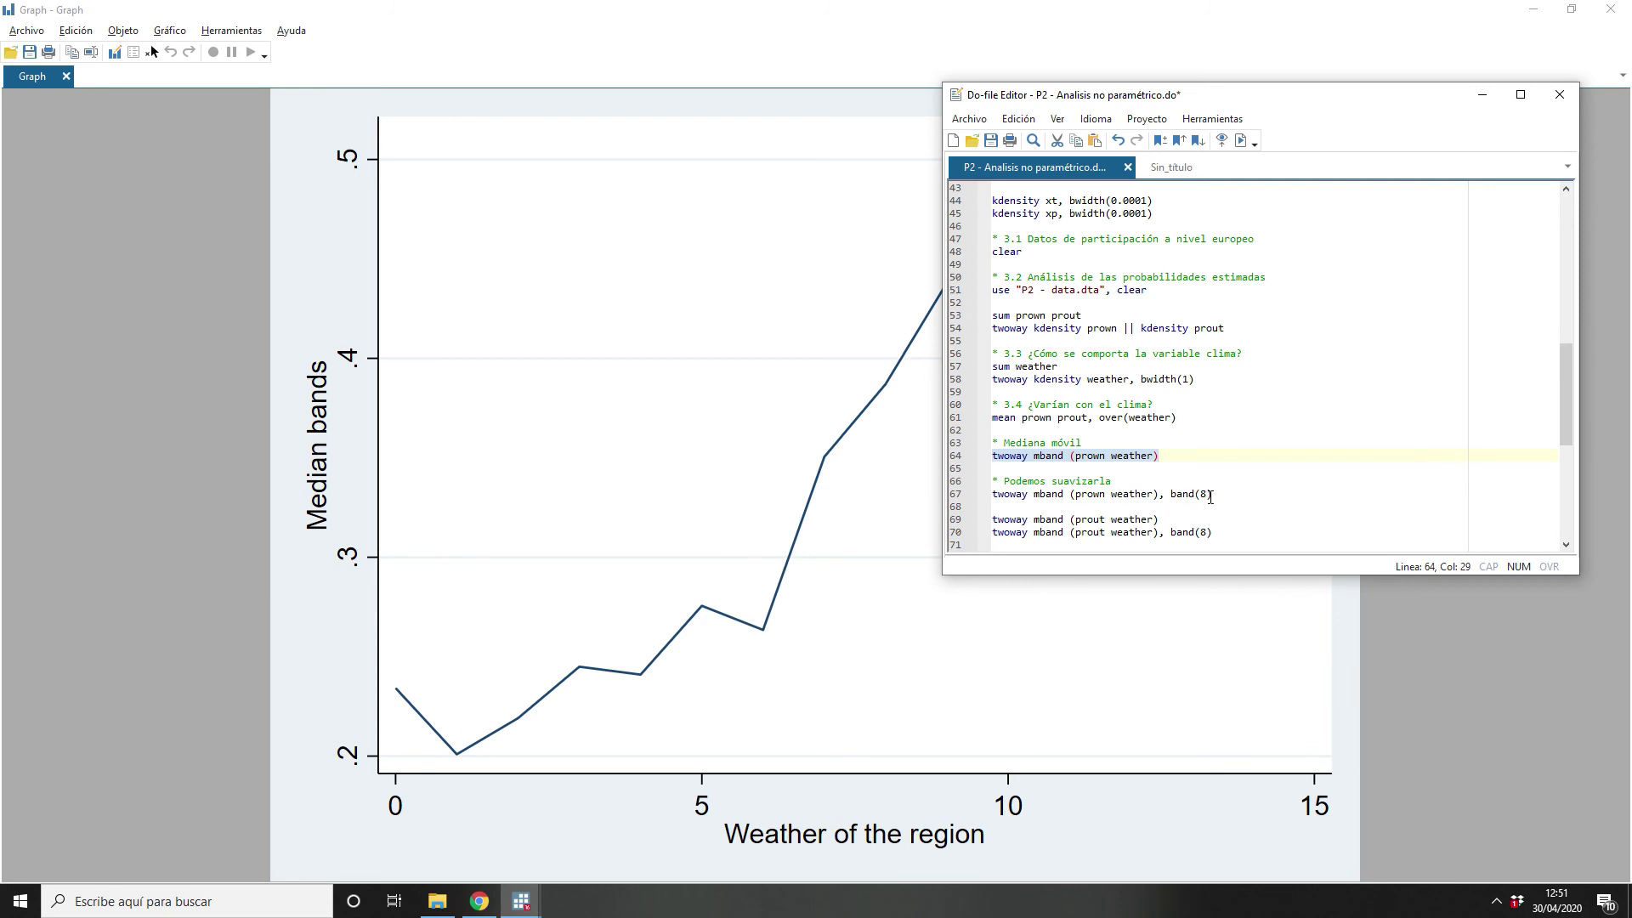
{"action": "left_click", "coordinate": [952, 496]}
{"action": "key", "text": "ctrl+d"}
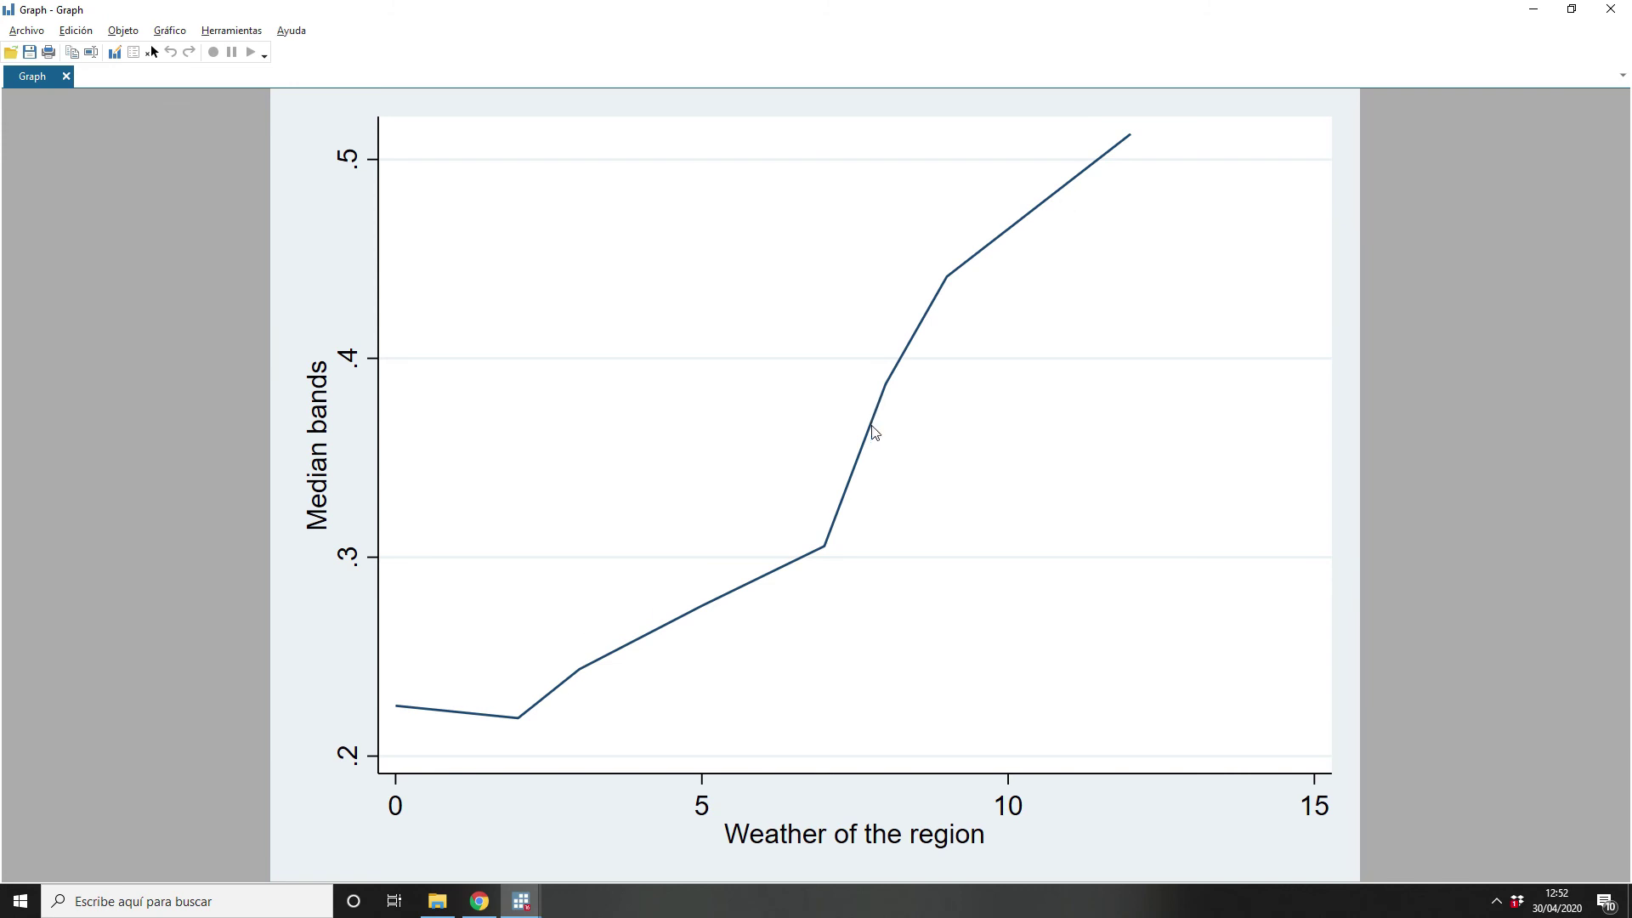
Step: Change the band option of the smoothed prown weather line to band(12) and run that line again
{"action": "key", "text": "alt+Tab"}
{"action": "left_click", "coordinate": [1202, 496]}
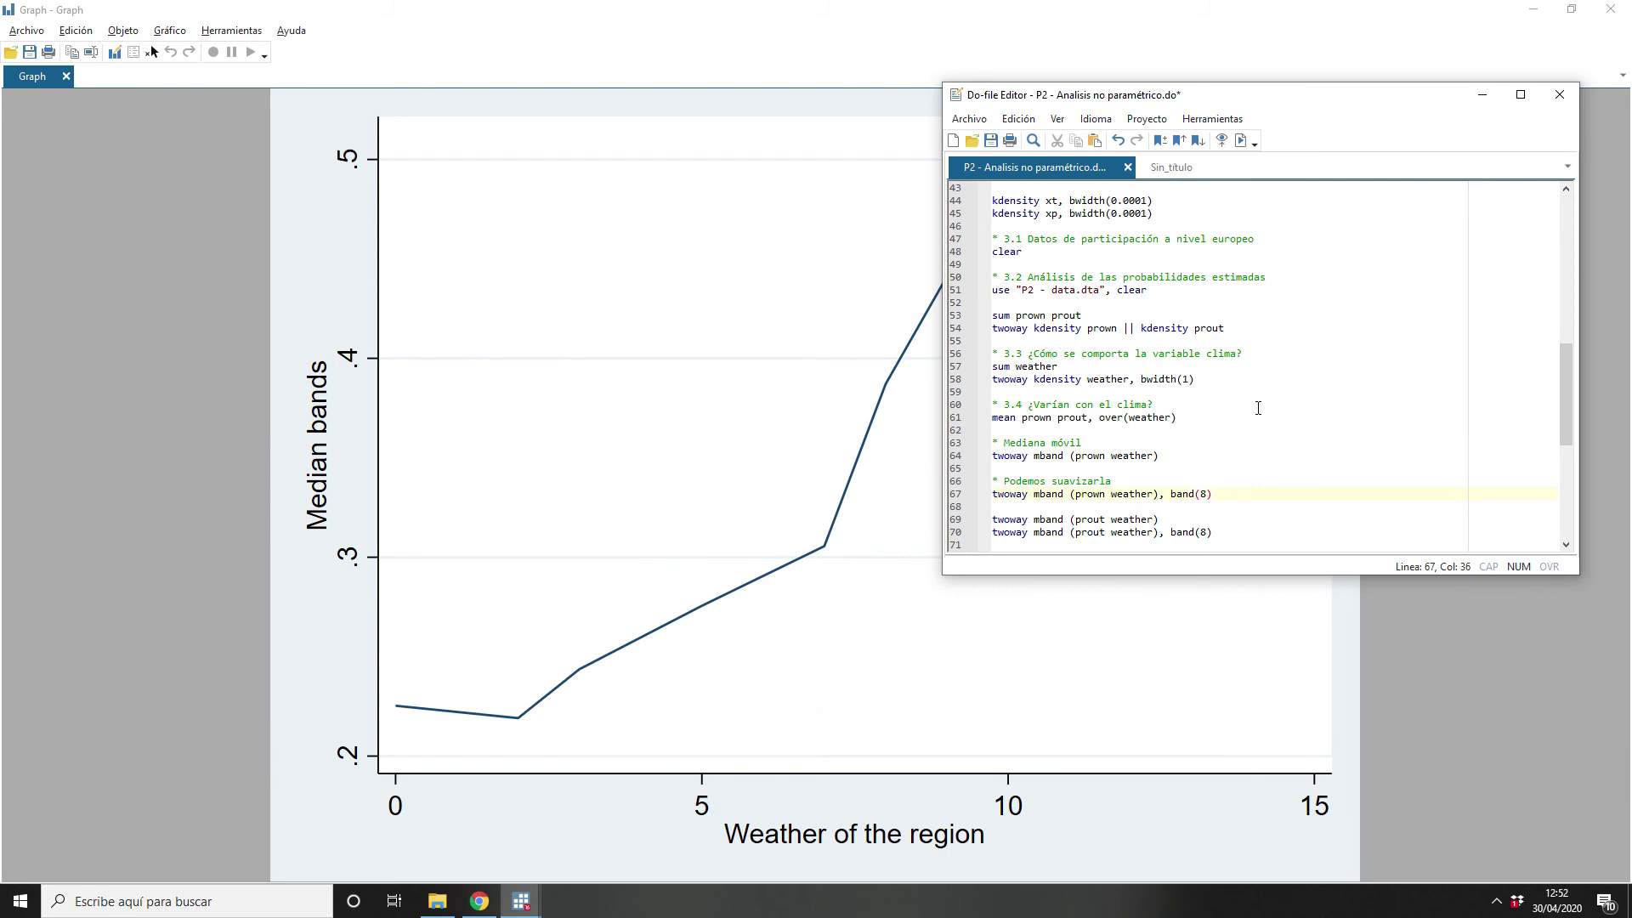
{"action": "key", "text": "Home"}
{"action": "key", "text": "shift+Down"}
{"action": "key", "text": "ctrl+d"}
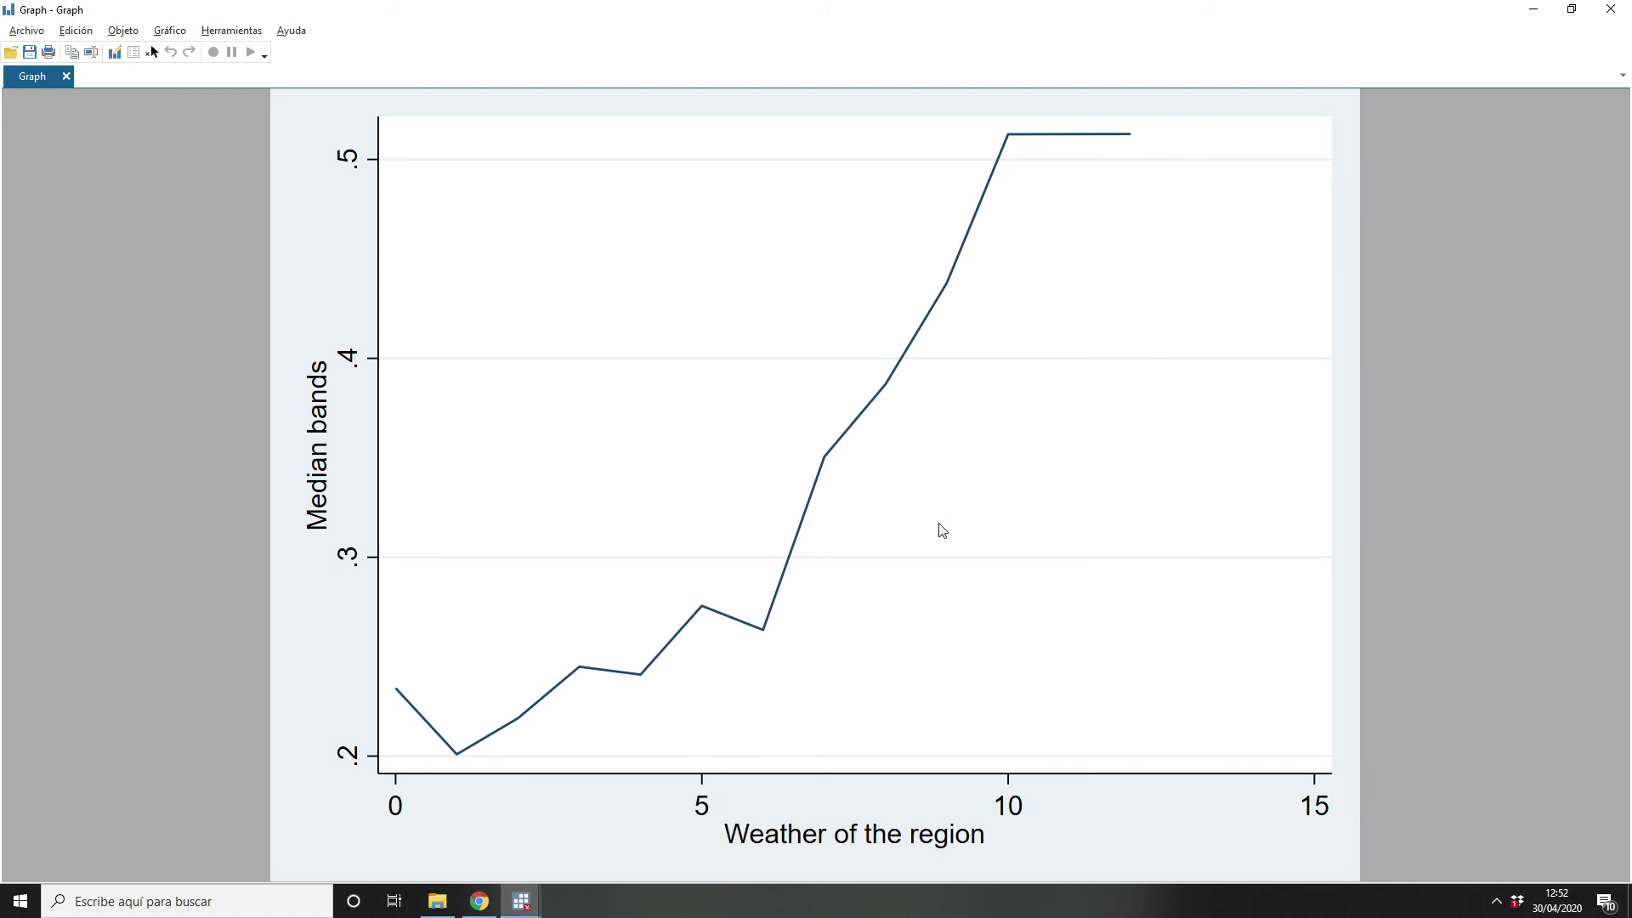
Step: Run the do-file line twoway mband (prout weather) to plot the median band of prout against climate
{"action": "key", "text": "alt+Tab"}
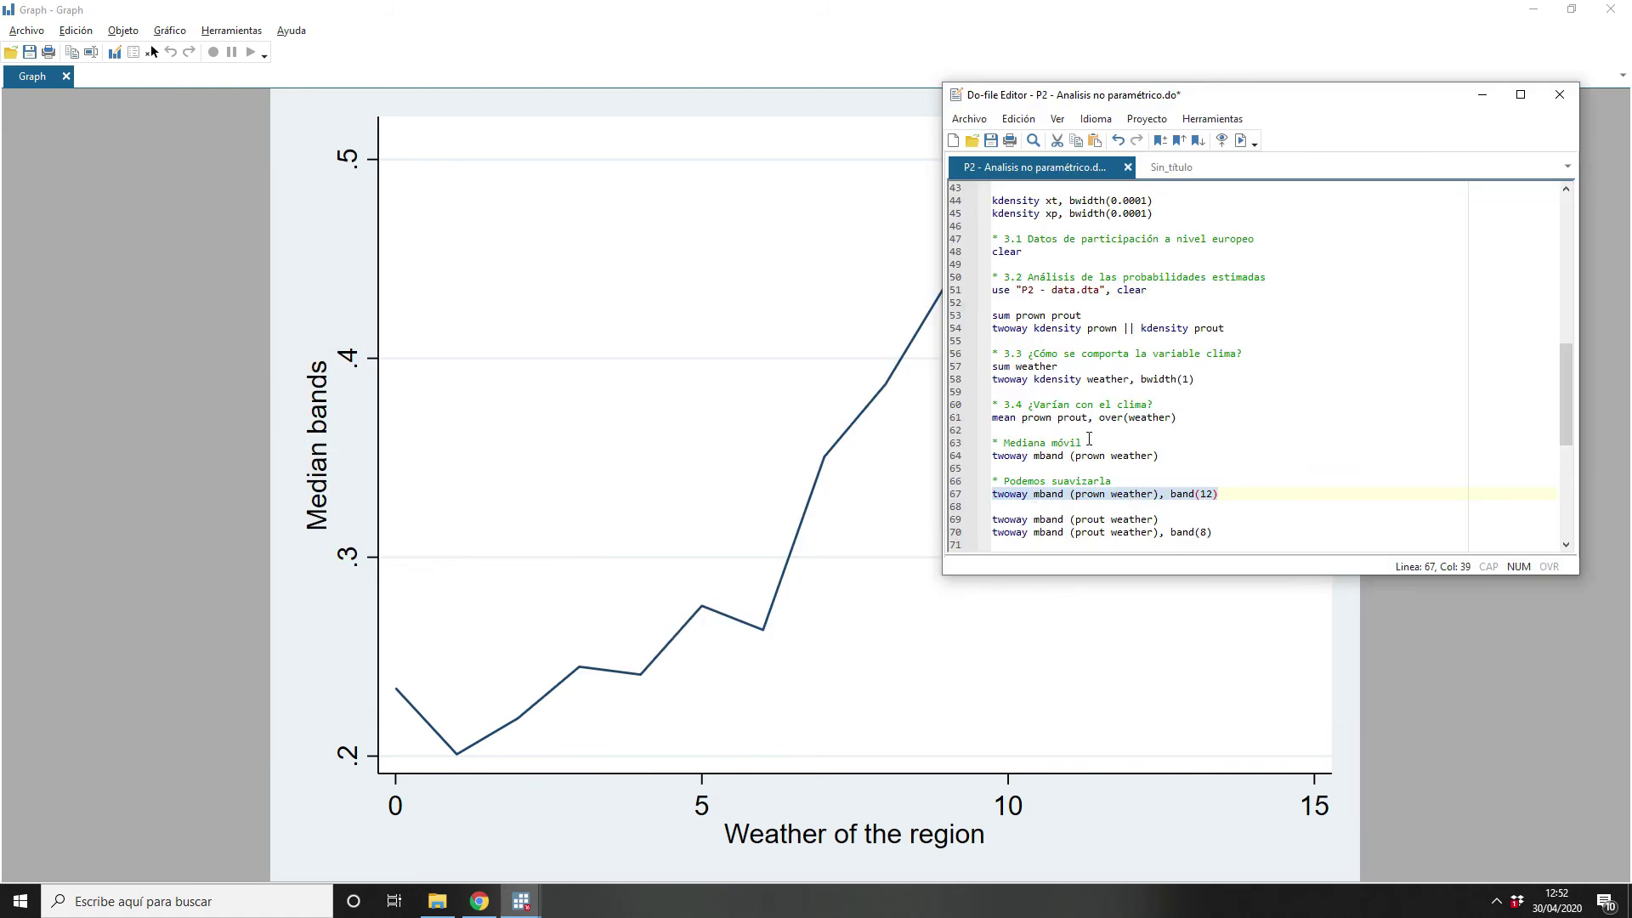
{"action": "scroll", "coordinate": [1089, 439], "scroll_direction": "down", "scroll_amount": 2}
{"action": "scroll", "coordinate": [1089, 439], "scroll_direction": "down", "scroll_amount": 1}
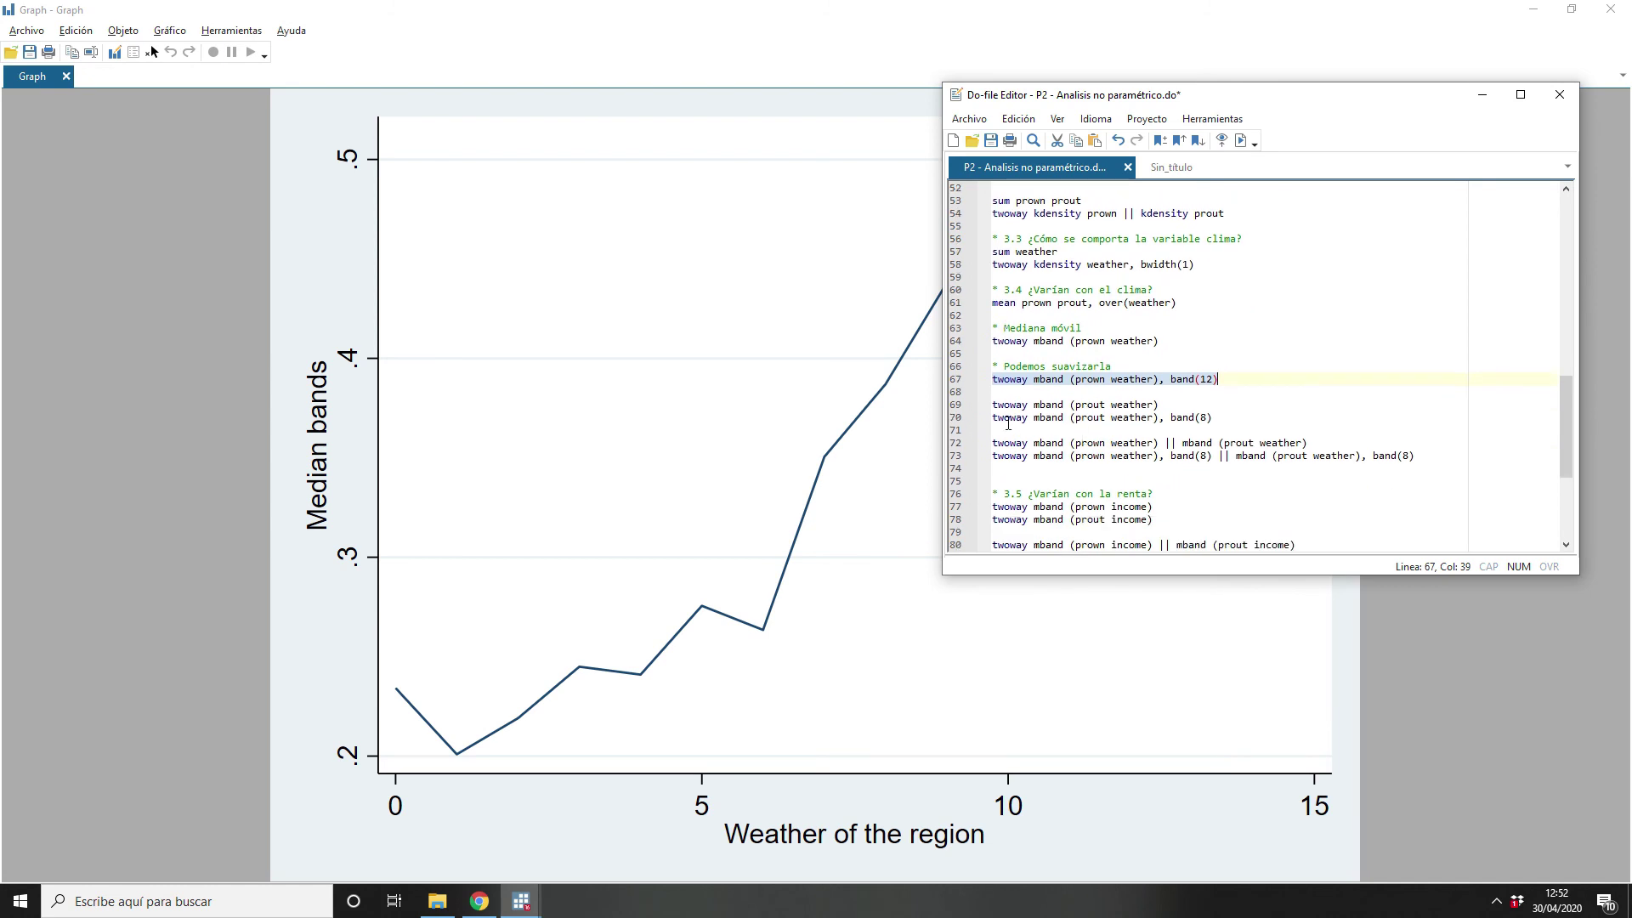
{"action": "left_click", "coordinate": [953, 408]}
{"action": "key", "text": "ctrl+d"}
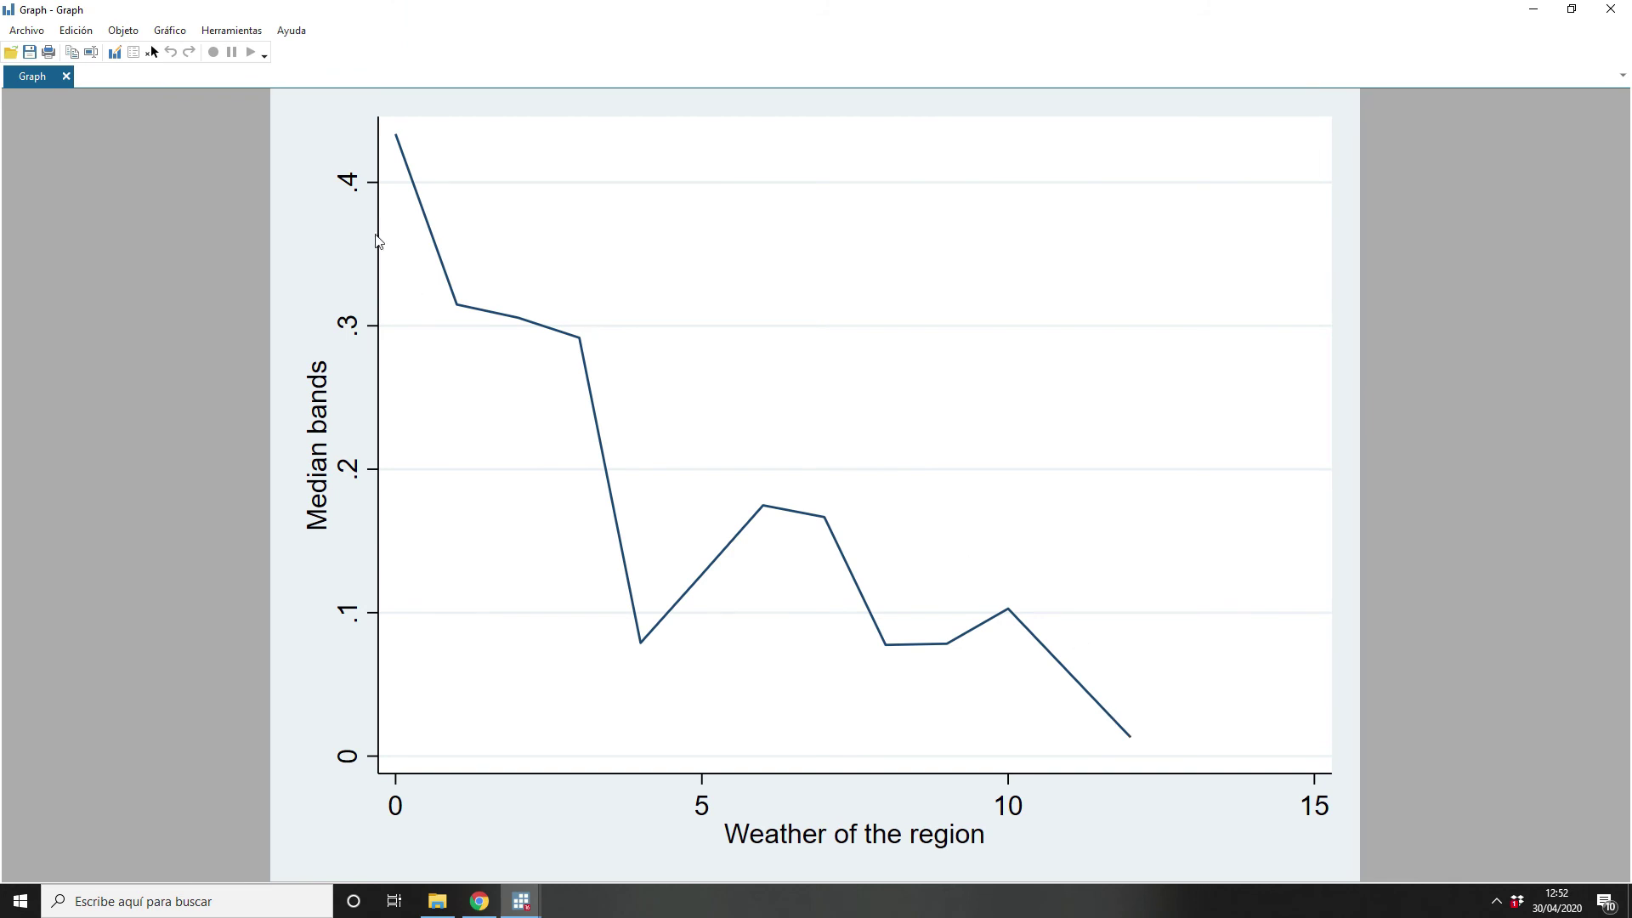
Step: Return to the do-file and run twoway mband (prout weather), band(8) to plot the smoothed prout median band
{"action": "key", "text": "alt"}
{"action": "key", "text": "alt+Tab"}
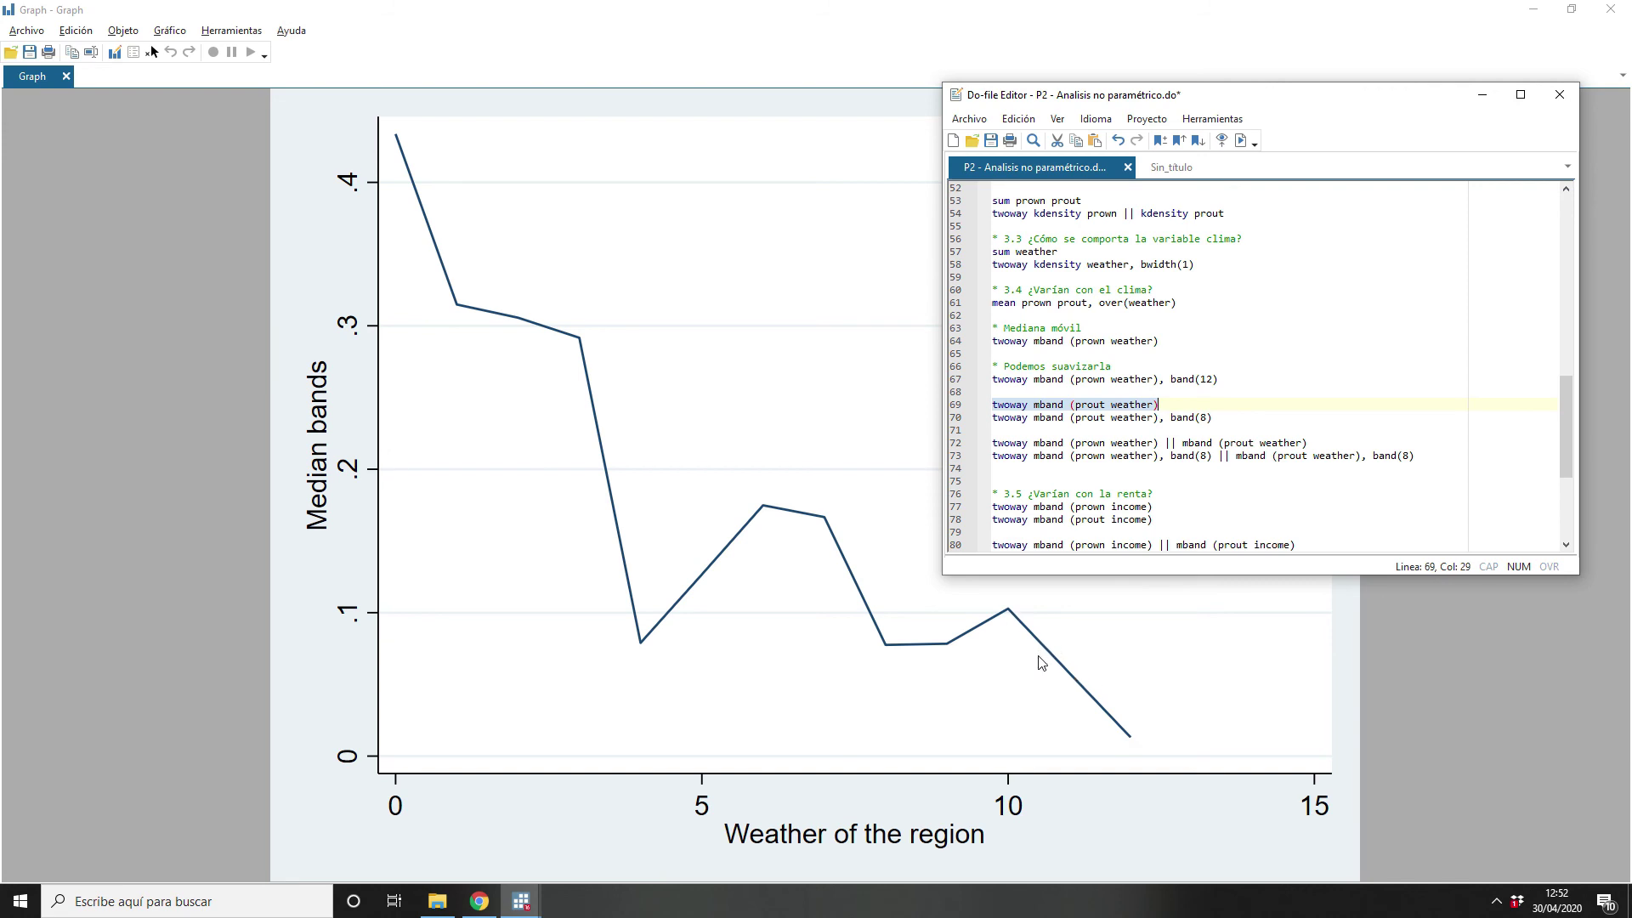
{"action": "left_click", "coordinate": [955, 419]}
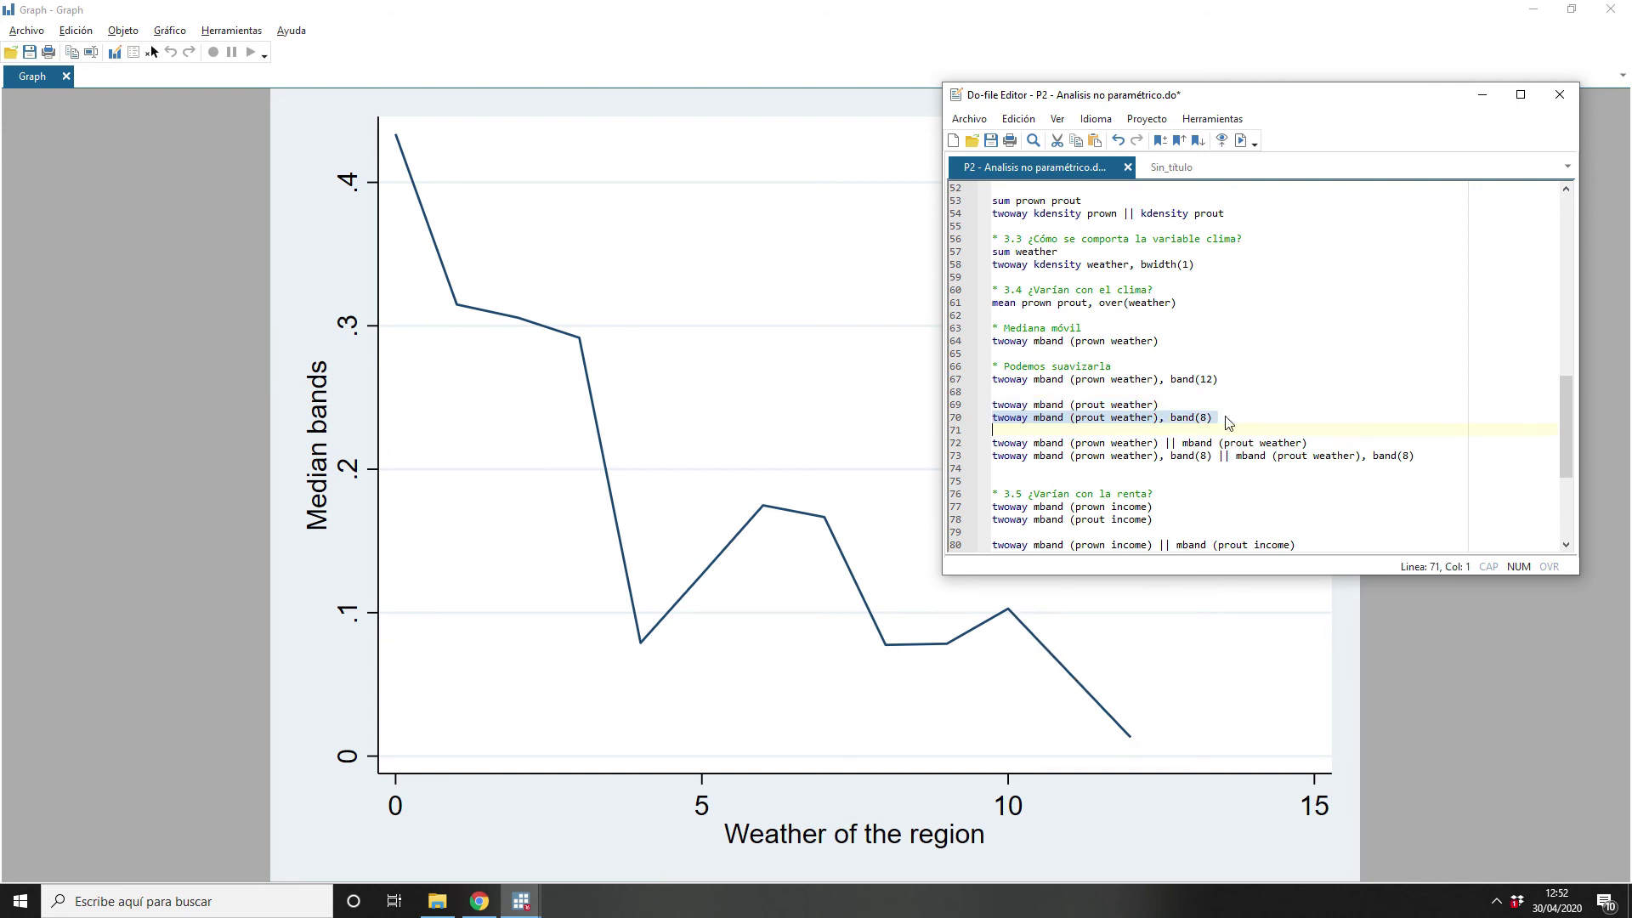
{"action": "key", "text": "ctrl+d"}
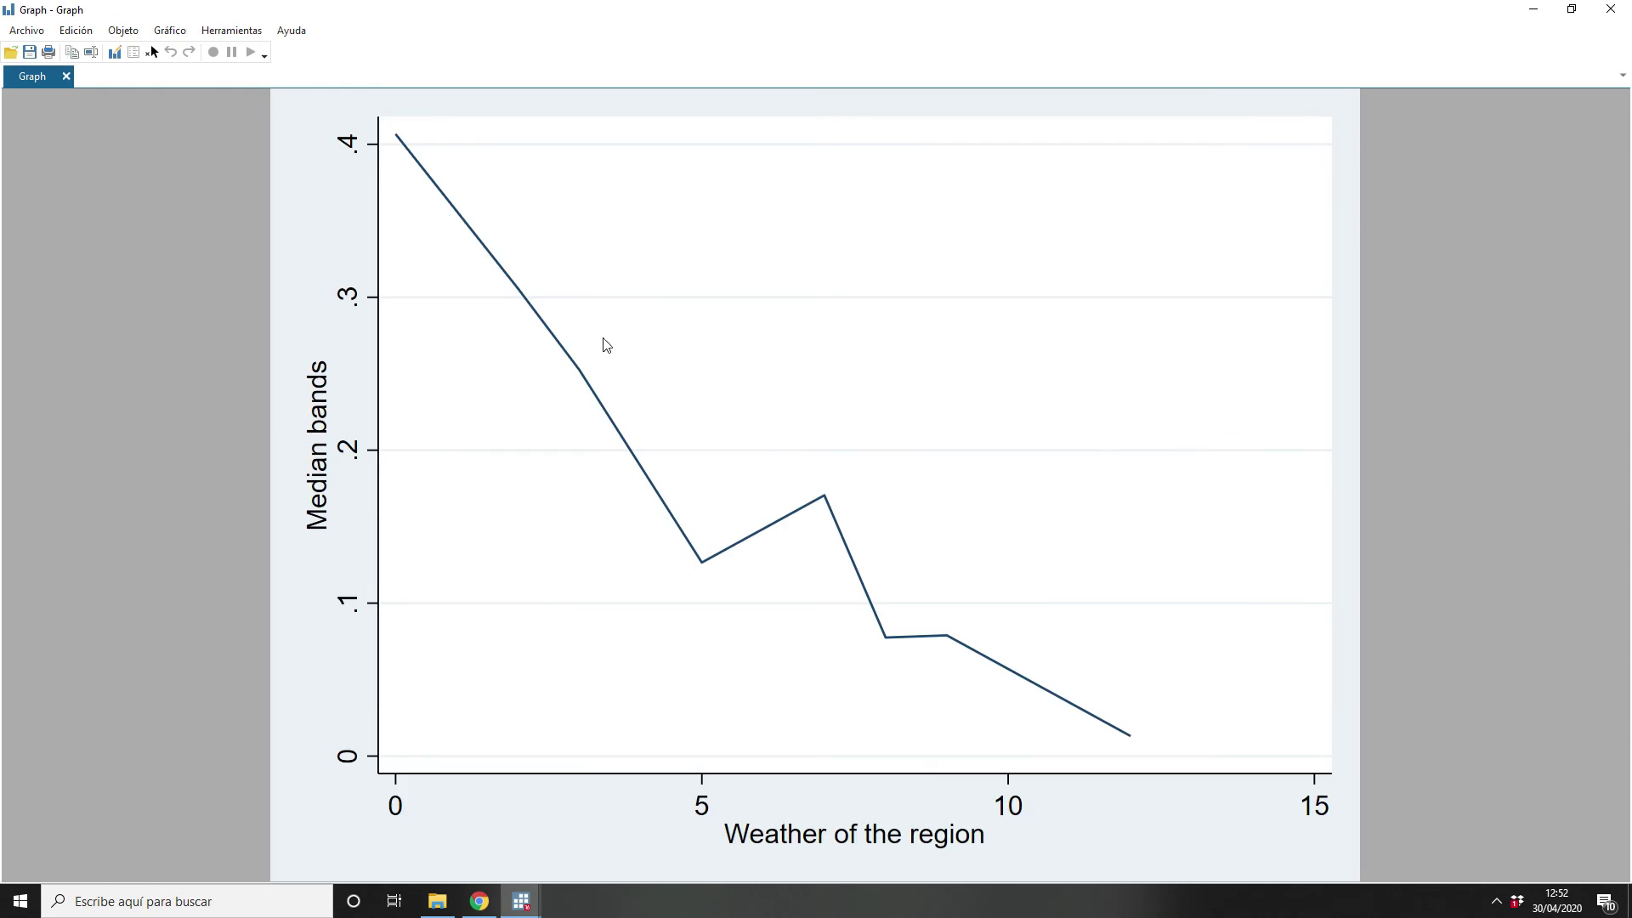
Step: Run twoway mband (prown weather) || mband (prout weather) to overlay the median bands of both probabilities
{"action": "key", "text": "alt+Tab"}
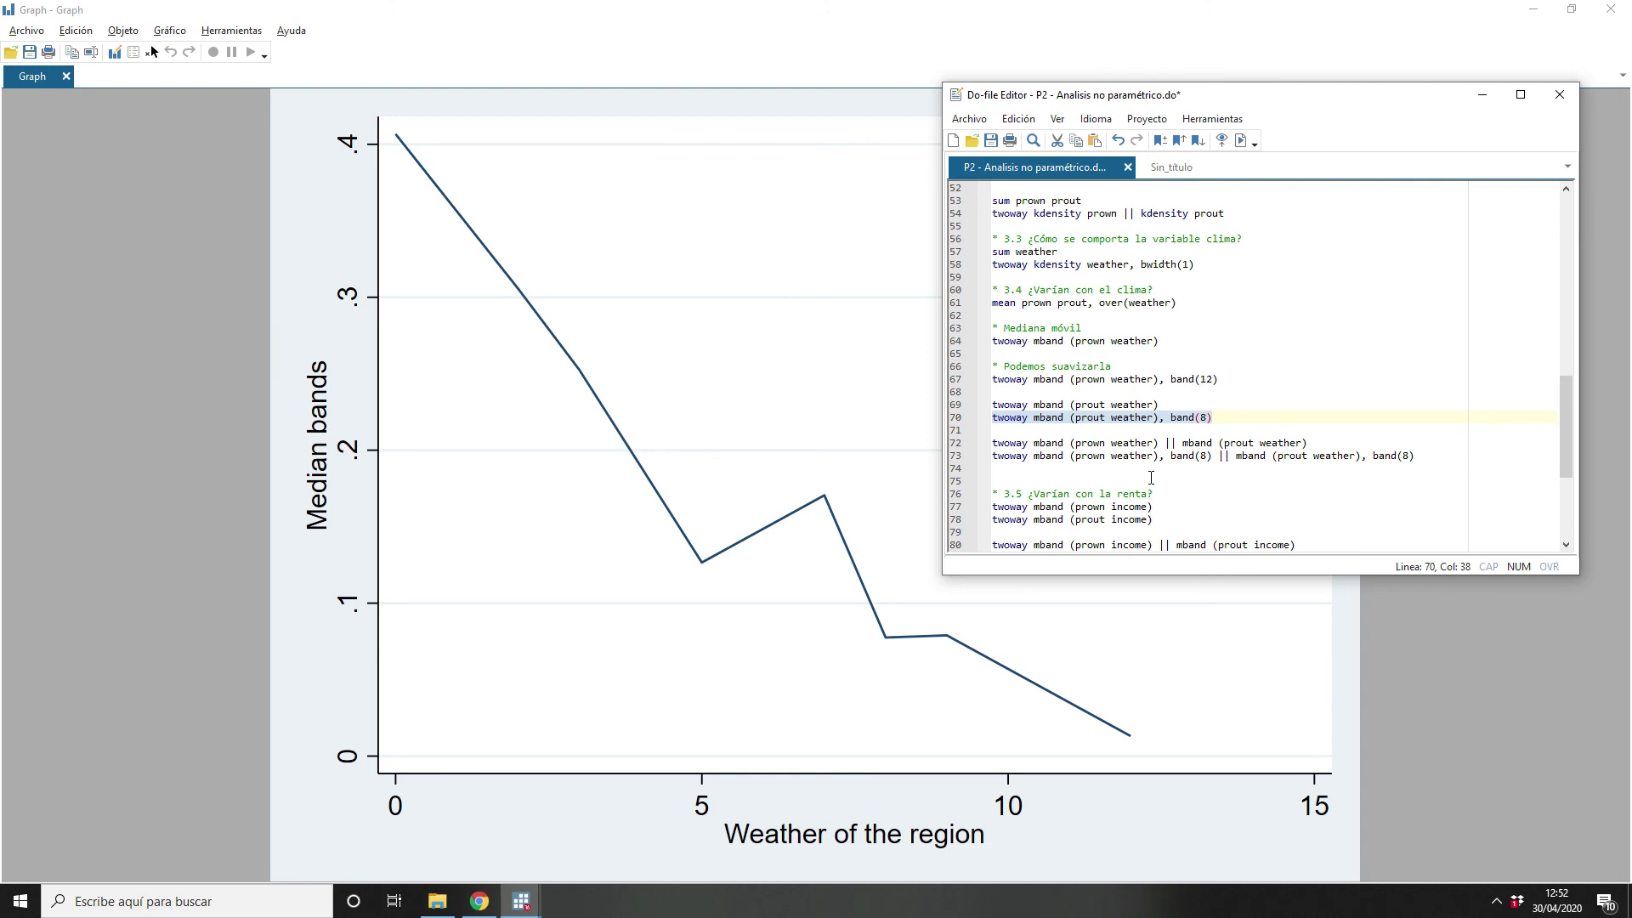
{"action": "left_click", "coordinate": [1175, 442]}
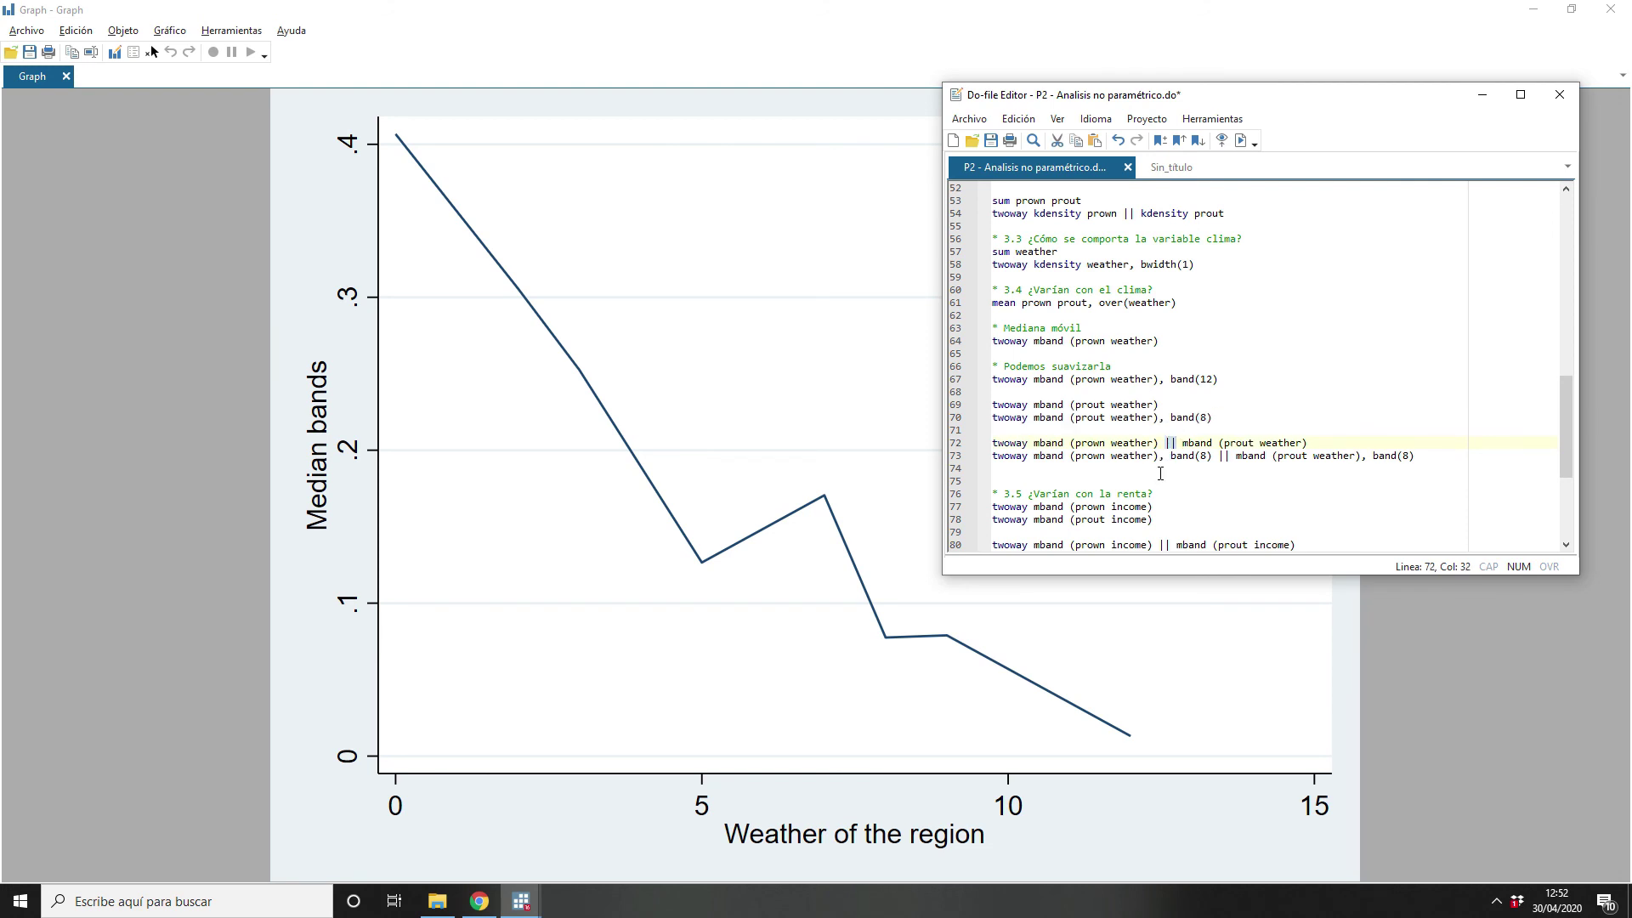
{"action": "left_click", "coordinate": [945, 445]}
{"action": "key", "text": "ctrl+d"}
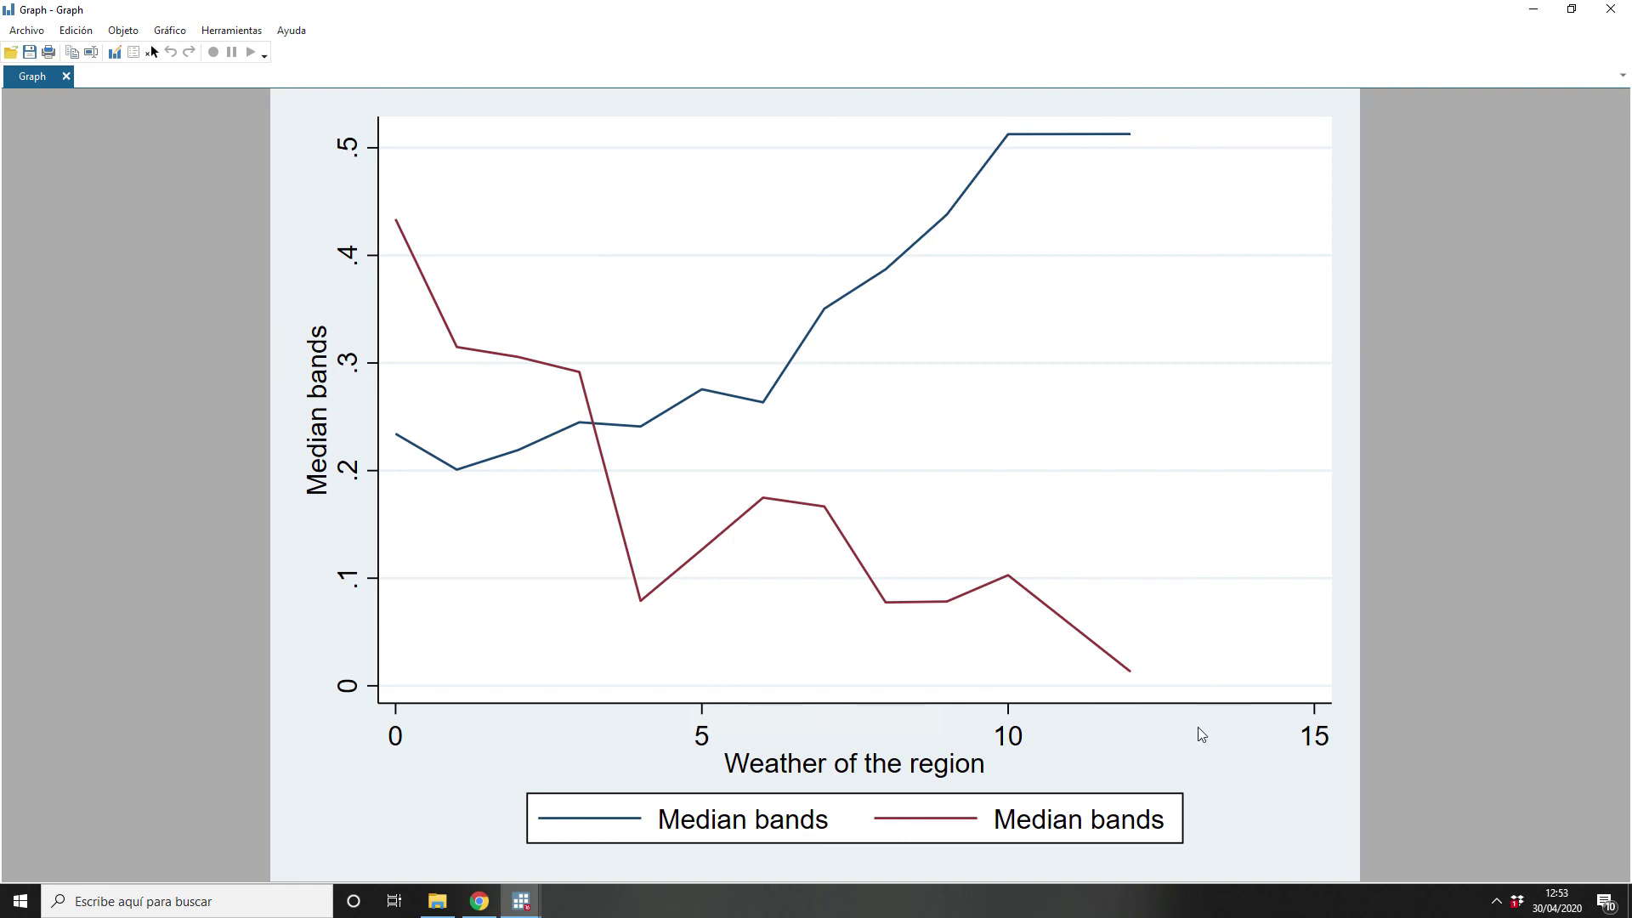
Step: Run the overlaid prown and prout median bands against weather with band(8) for both curves
{"action": "key", "text": "alt+Tab"}
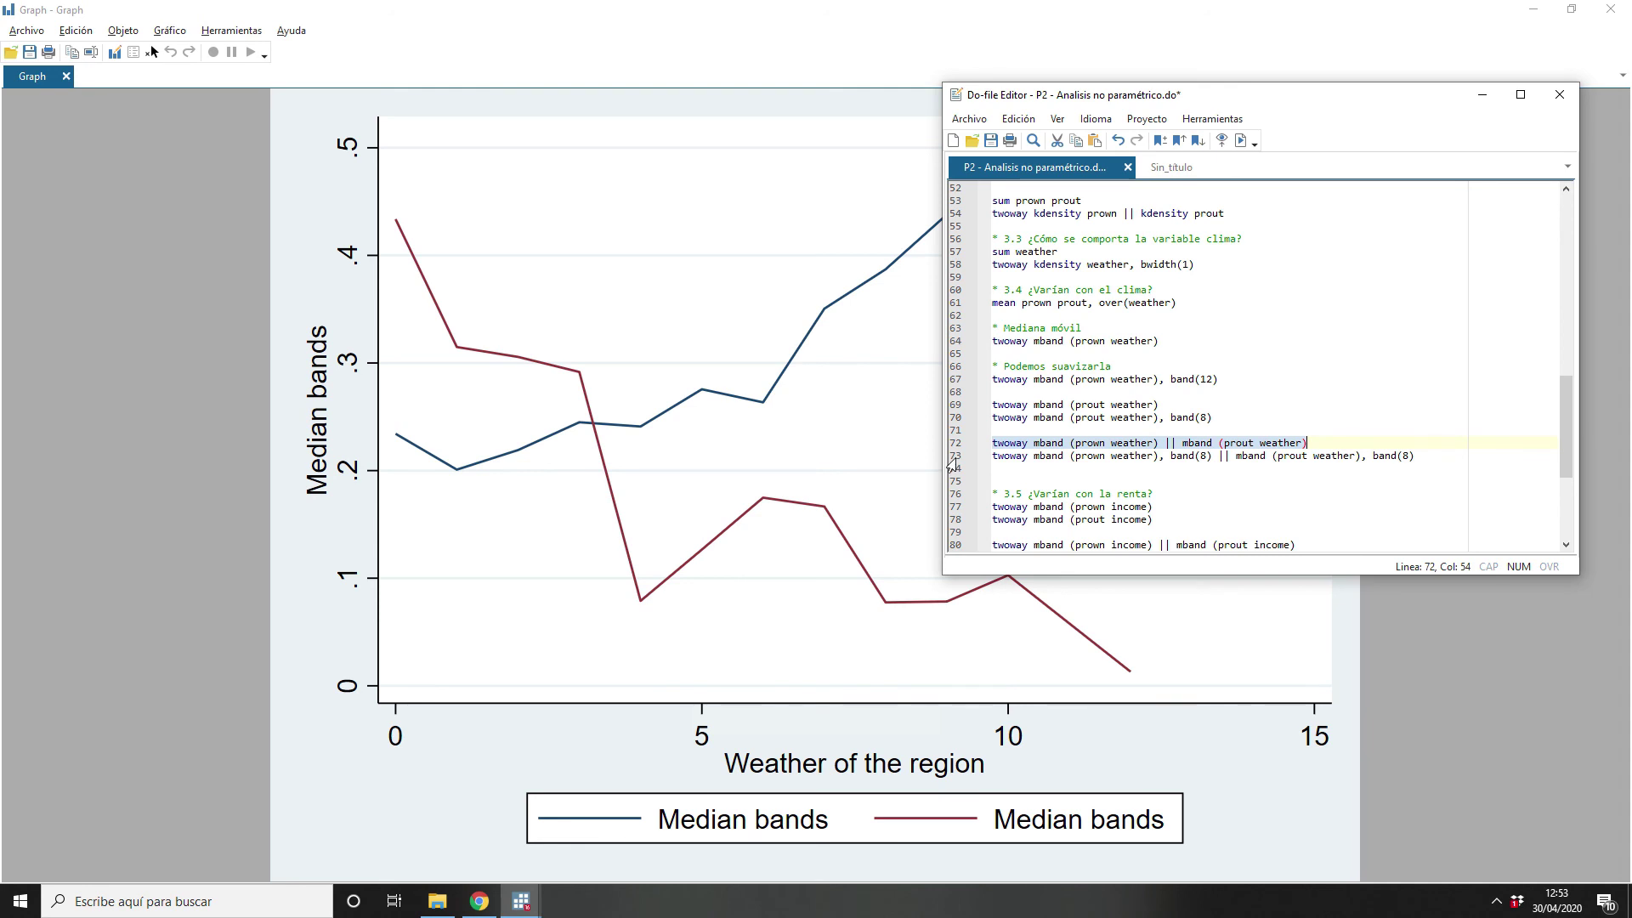
{"action": "left_click", "coordinate": [951, 459]}
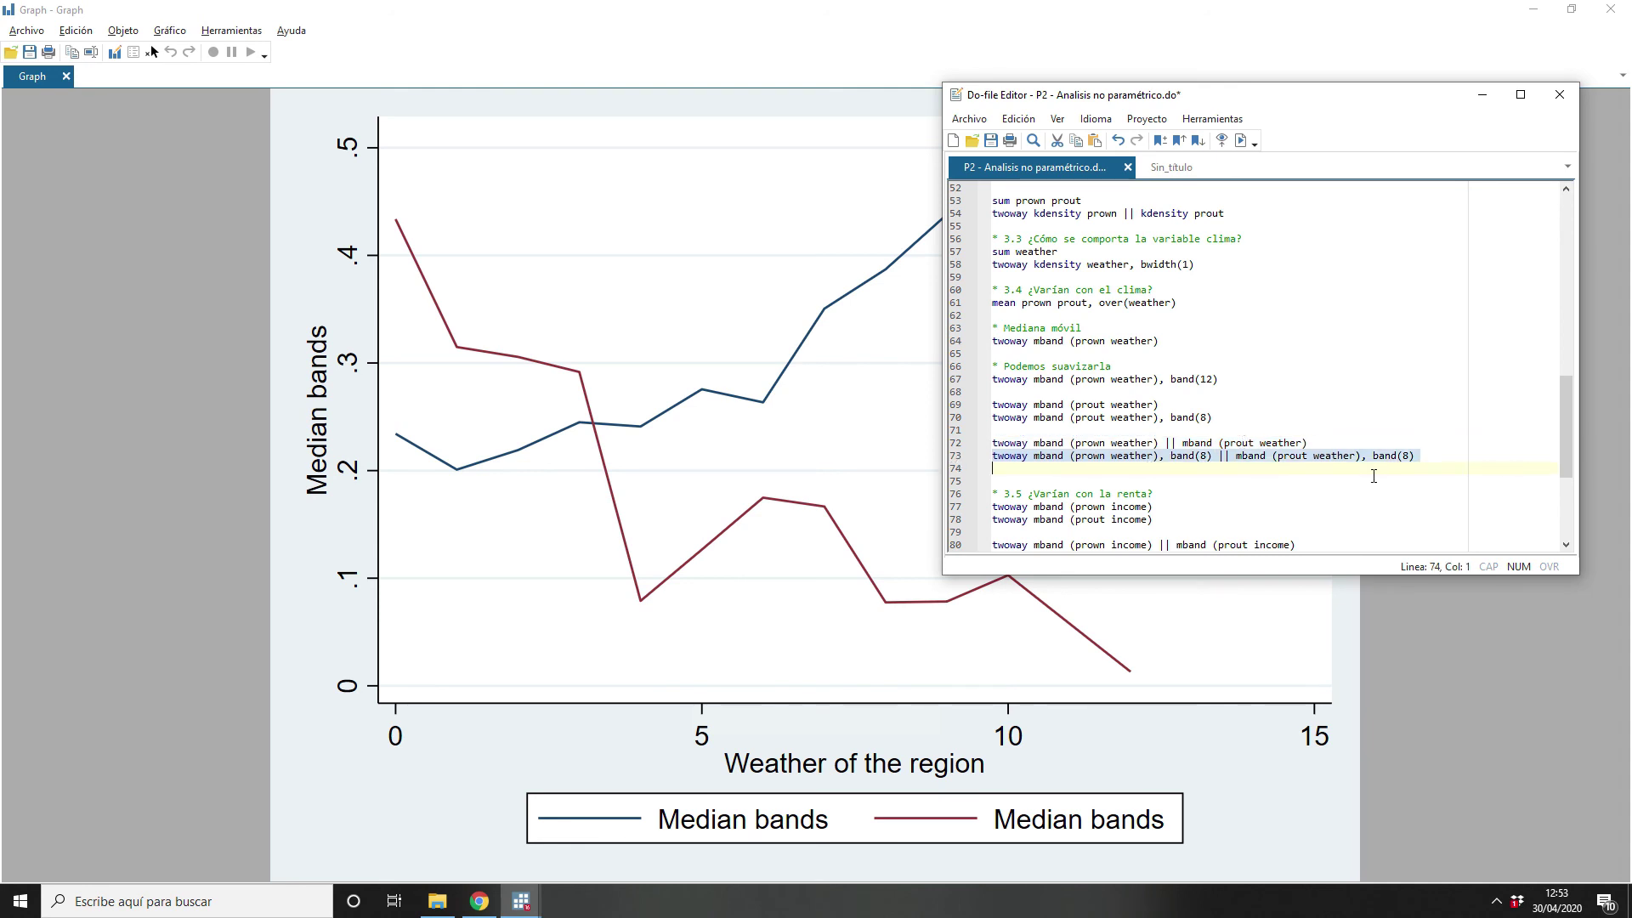
{"action": "key", "text": "ctrl+d"}
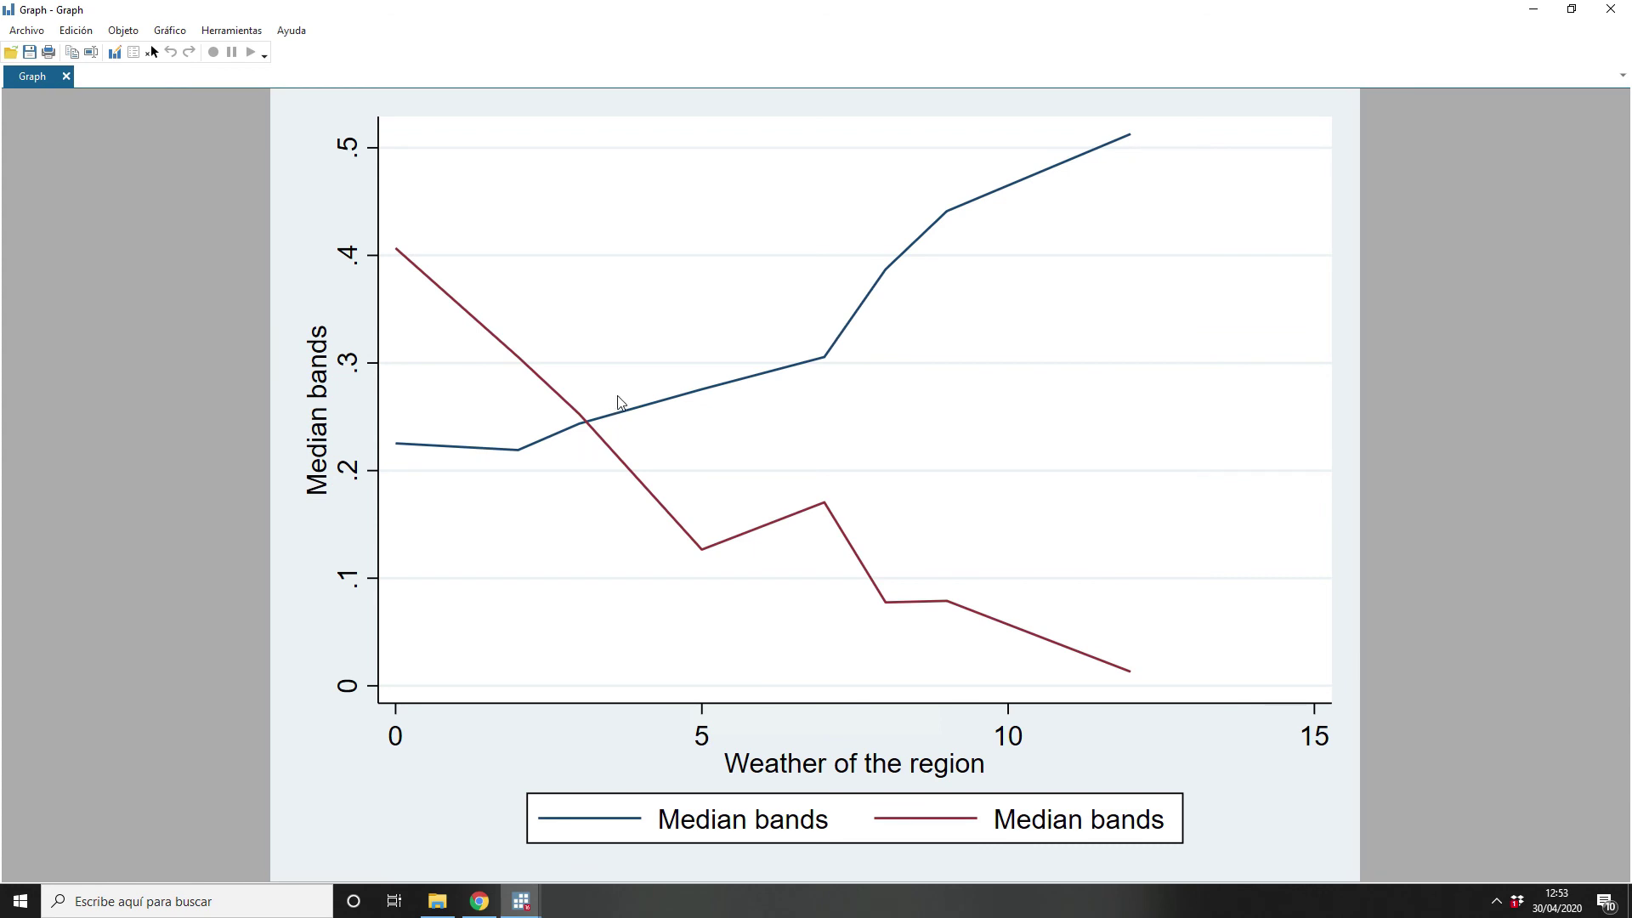
Step: Return to the do-file and run twoway mband (prown income) from section 3.5 to plot the prown median band against income
{"action": "key", "text": "alt+Tab"}
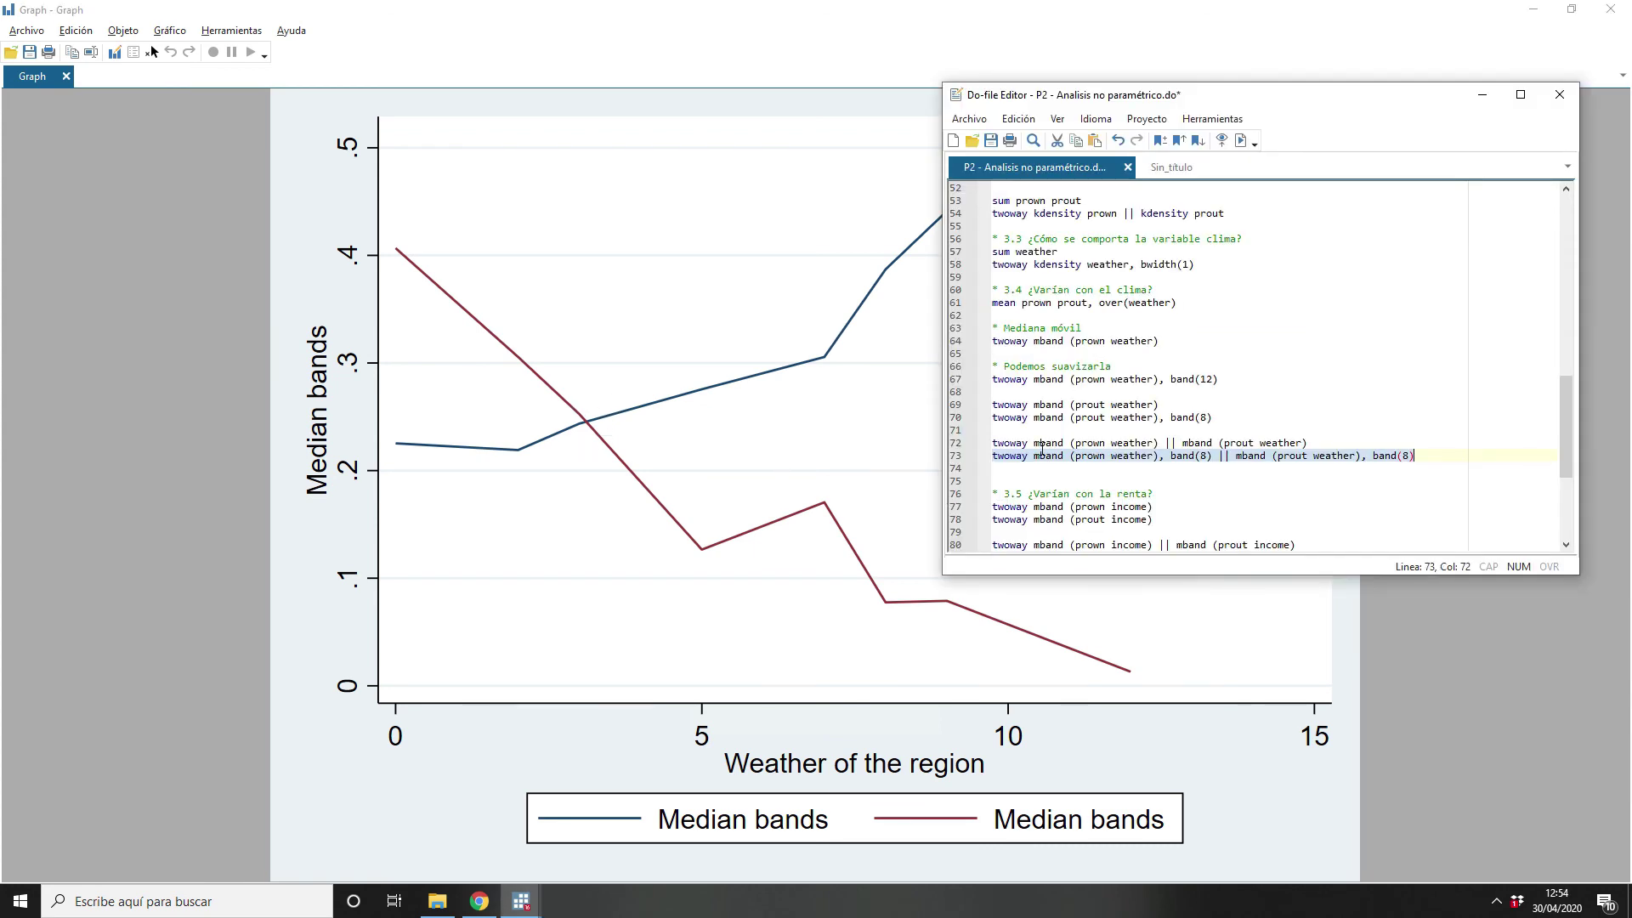
{"action": "scroll", "coordinate": [1042, 448], "scroll_direction": "down", "scroll_amount": 1}
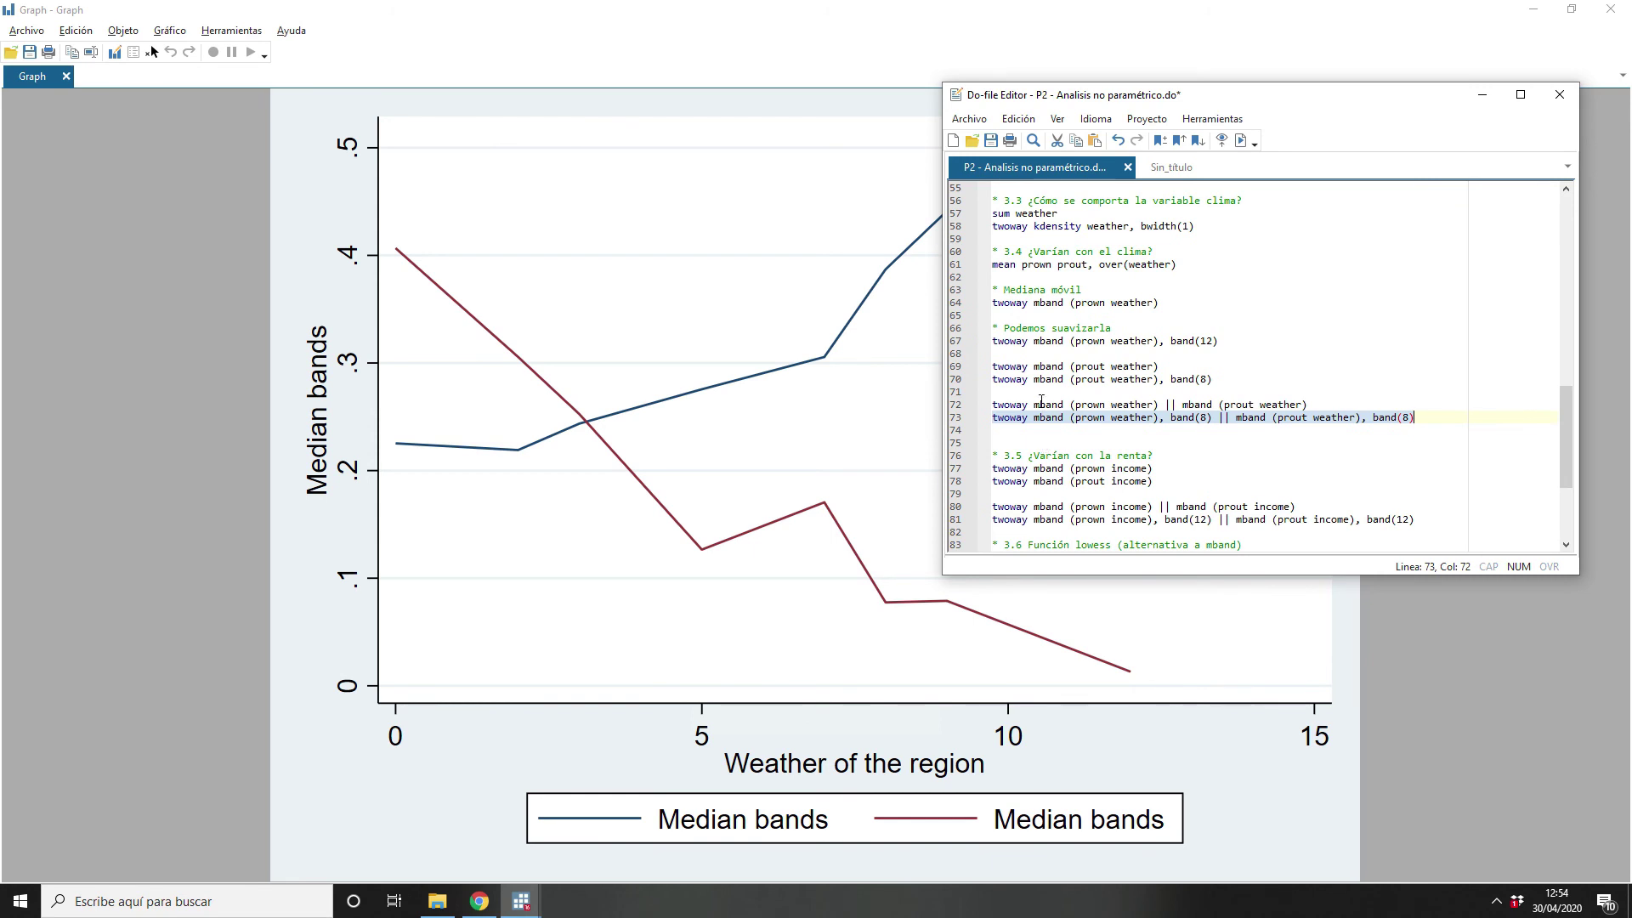
{"action": "scroll", "coordinate": [1041, 400], "scroll_direction": "down", "scroll_amount": 1}
{"action": "scroll", "coordinate": [1041, 398], "scroll_direction": "down", "scroll_amount": 1}
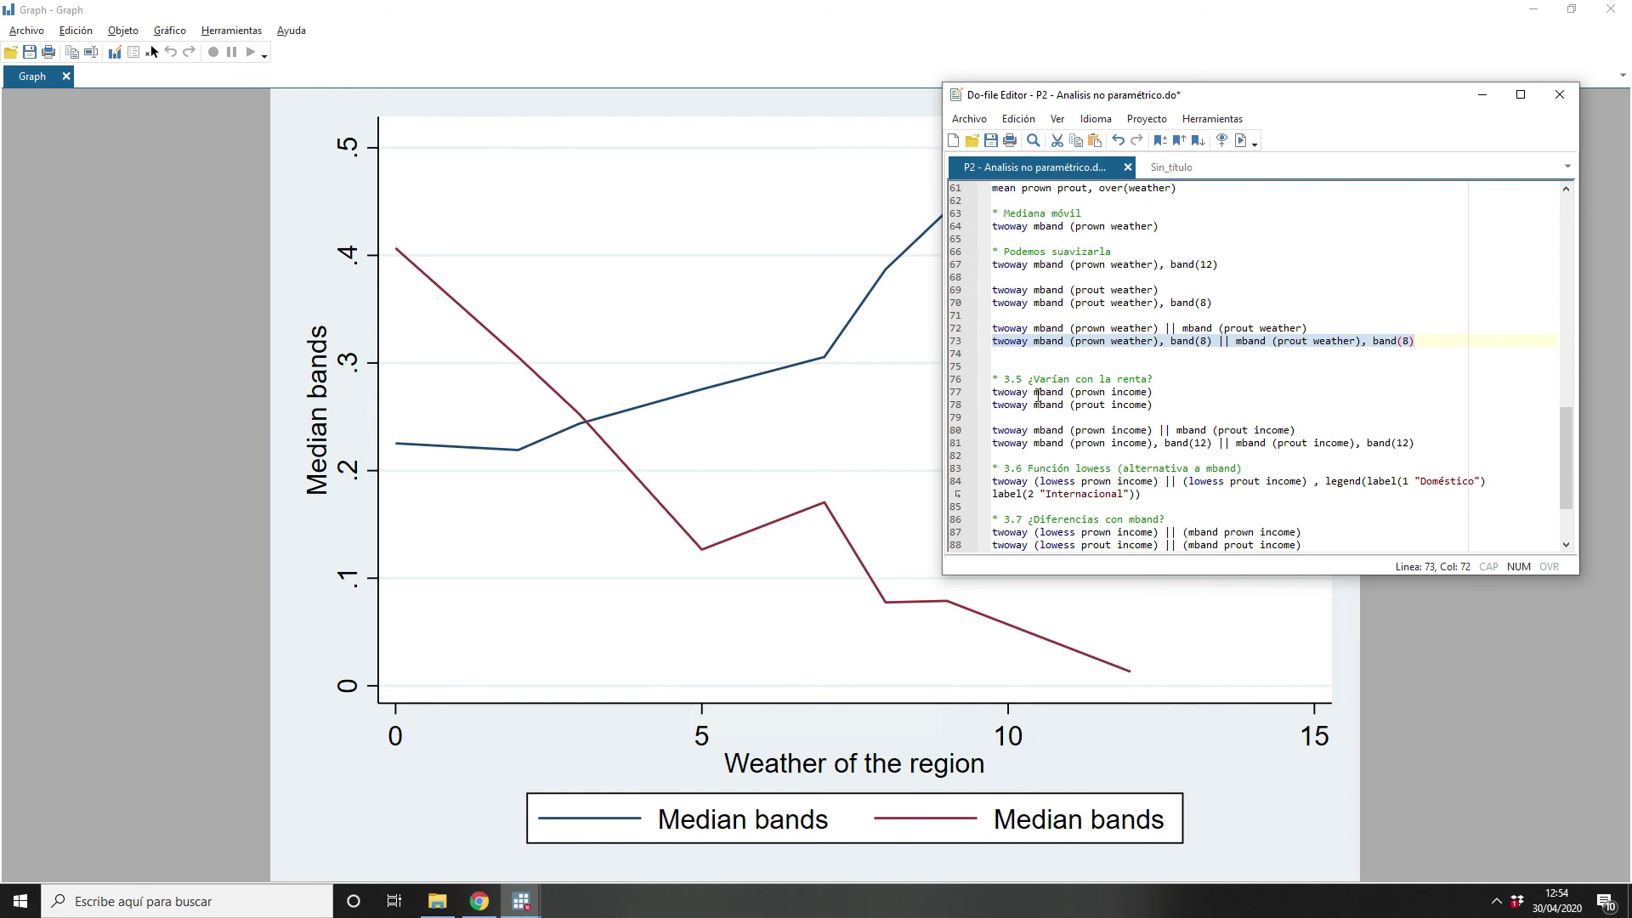
{"action": "left_click", "coordinate": [945, 394]}
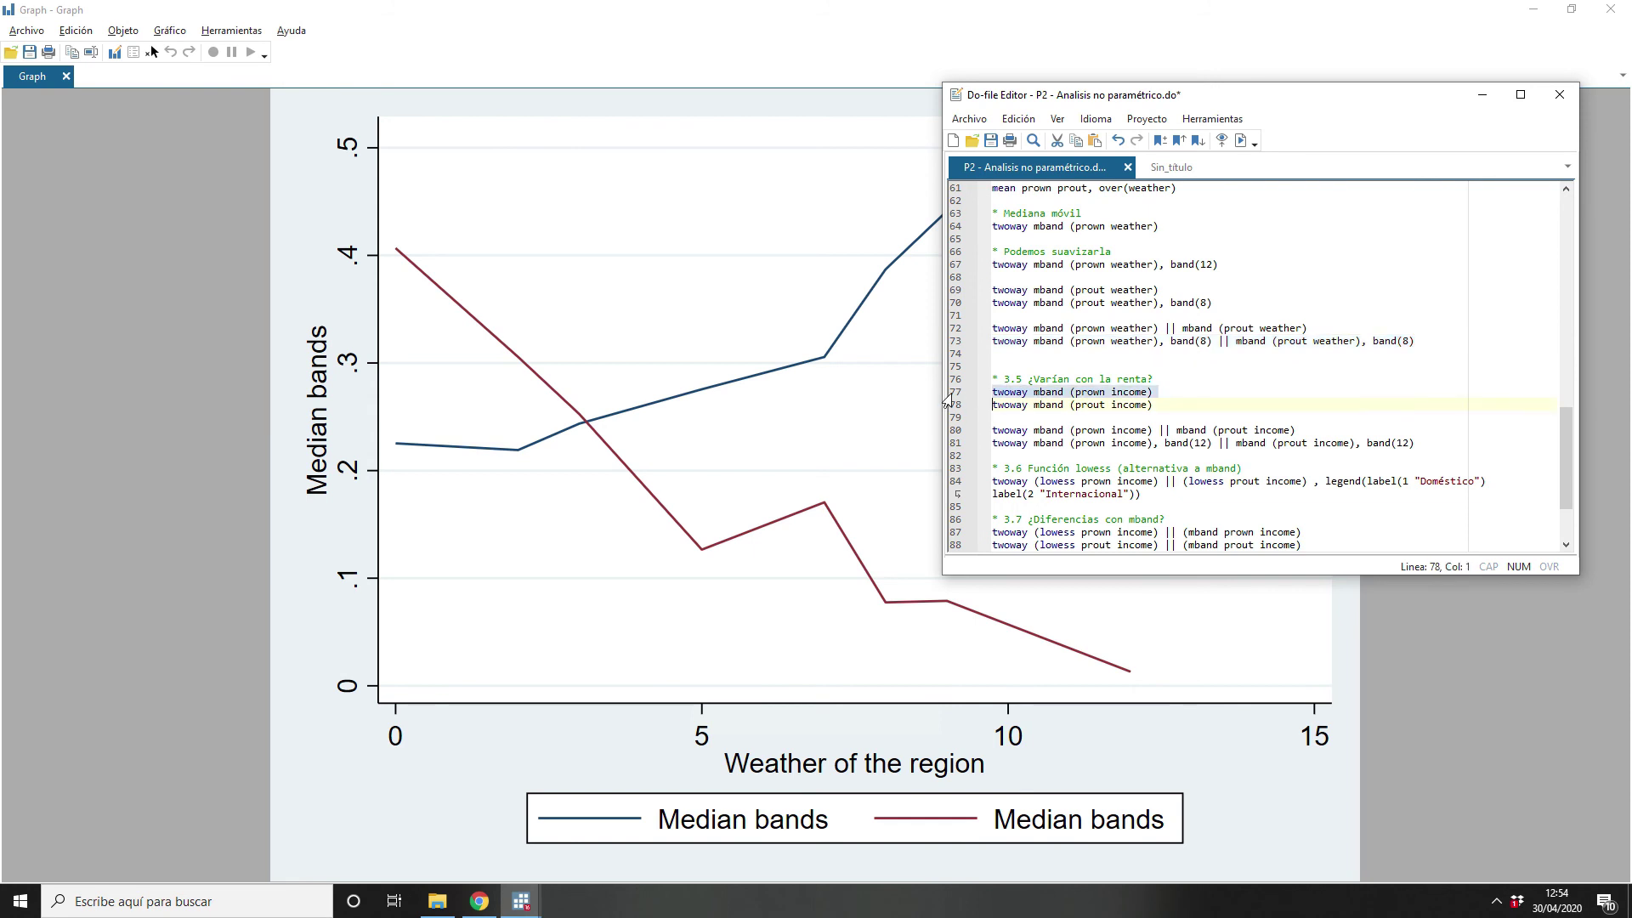
{"action": "key", "text": "ctrl+d"}
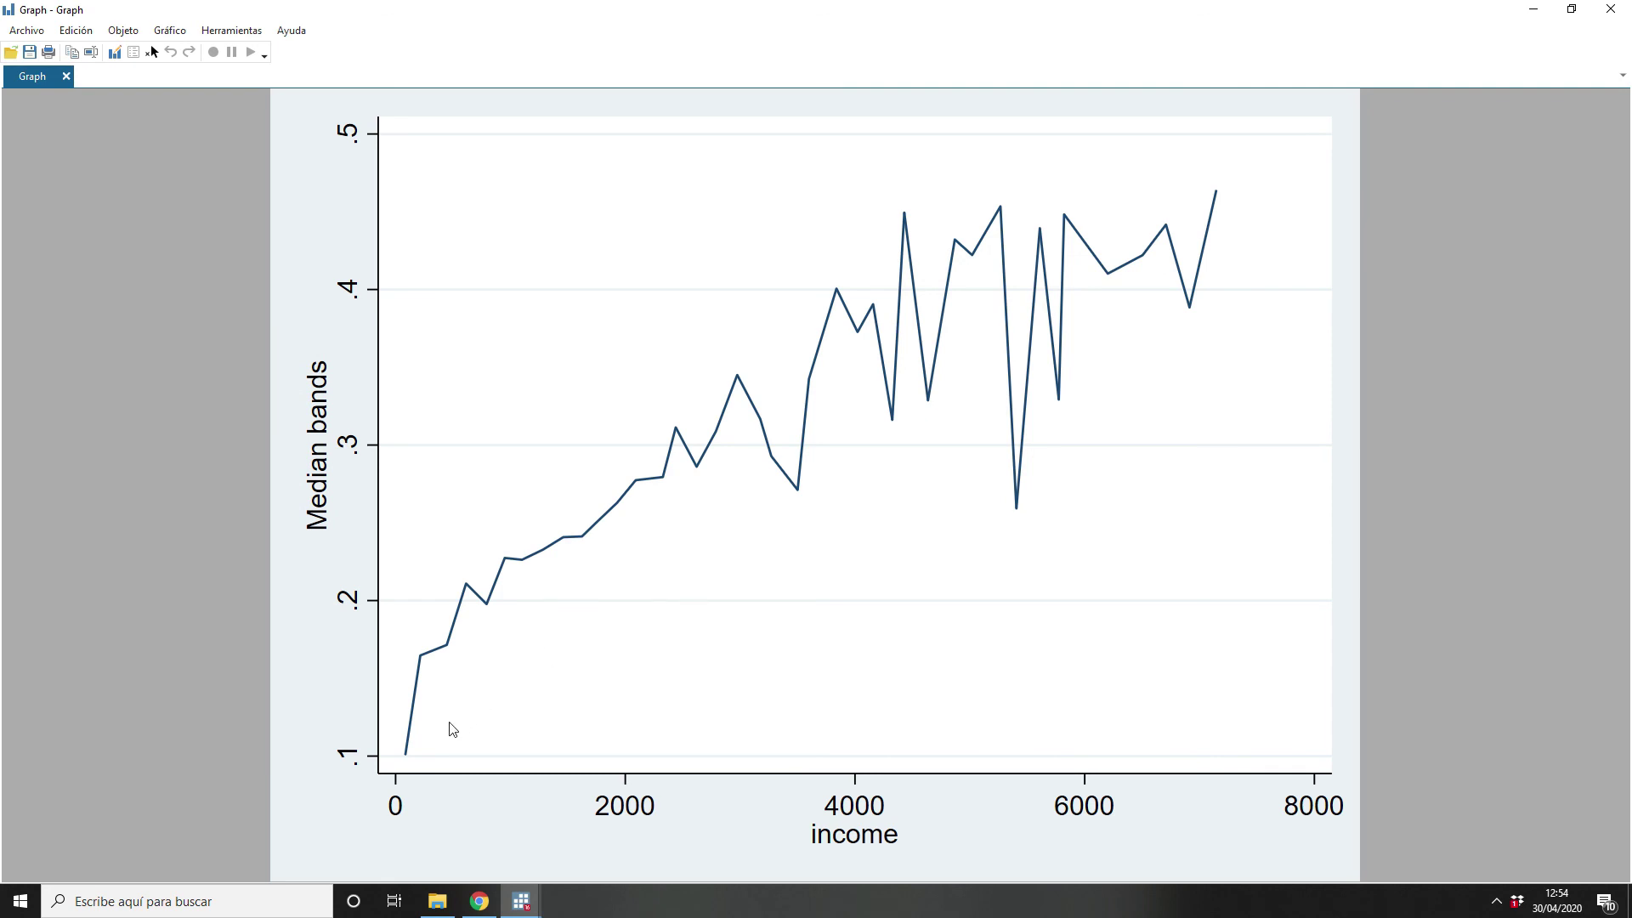
{"action": "key", "text": "alt+Tab"}
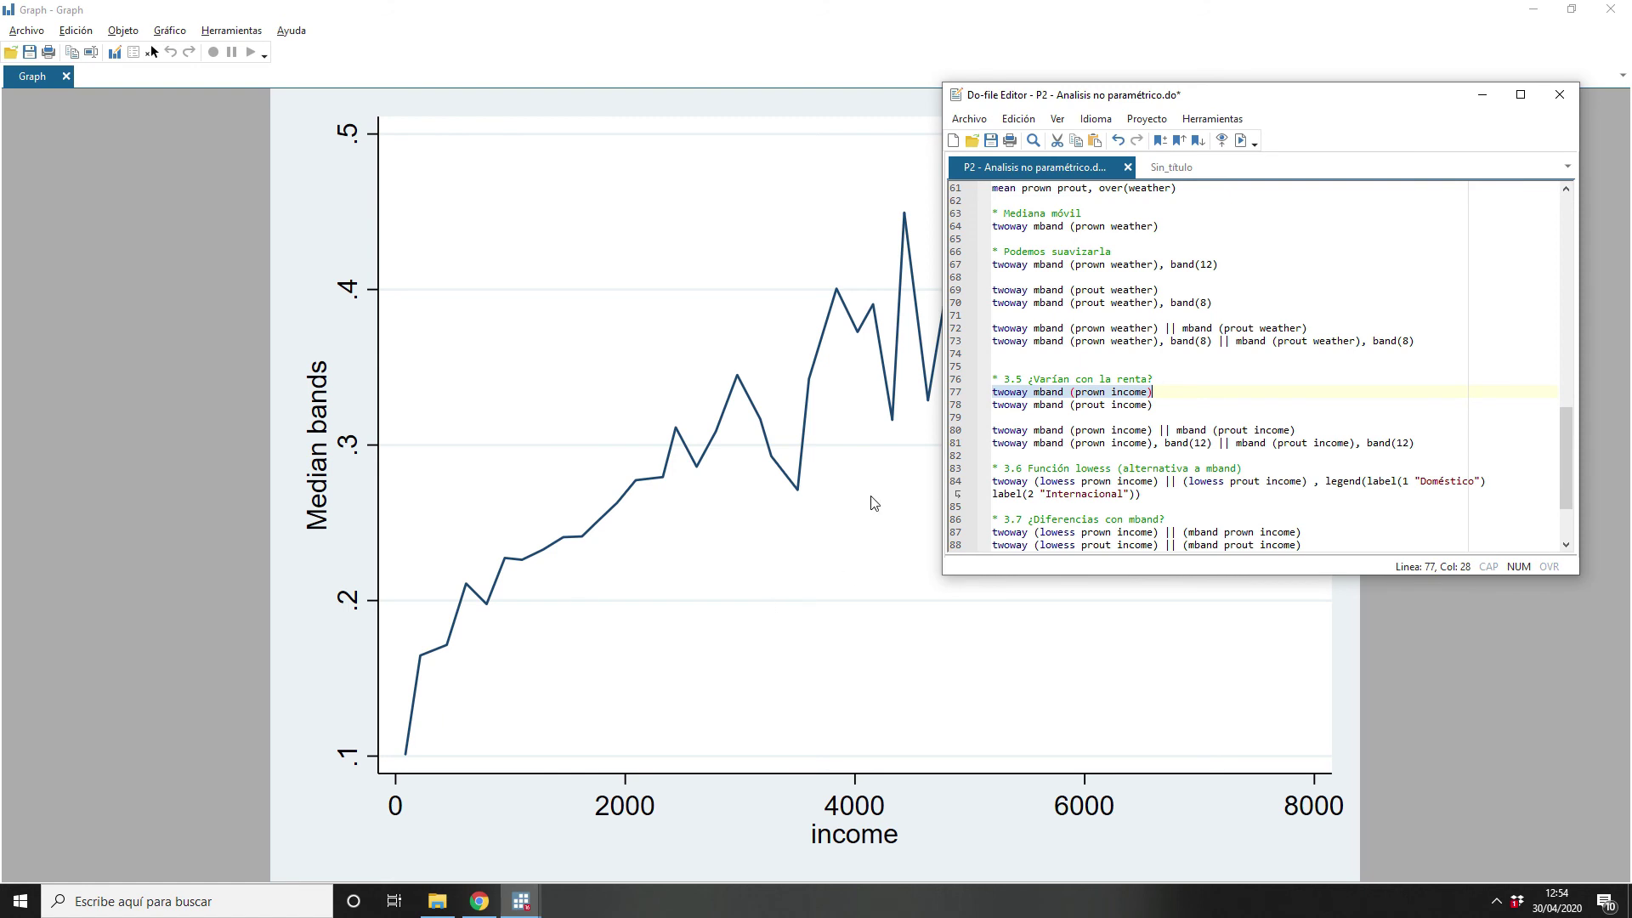
{"action": "key", "text": "ctrl+d"}
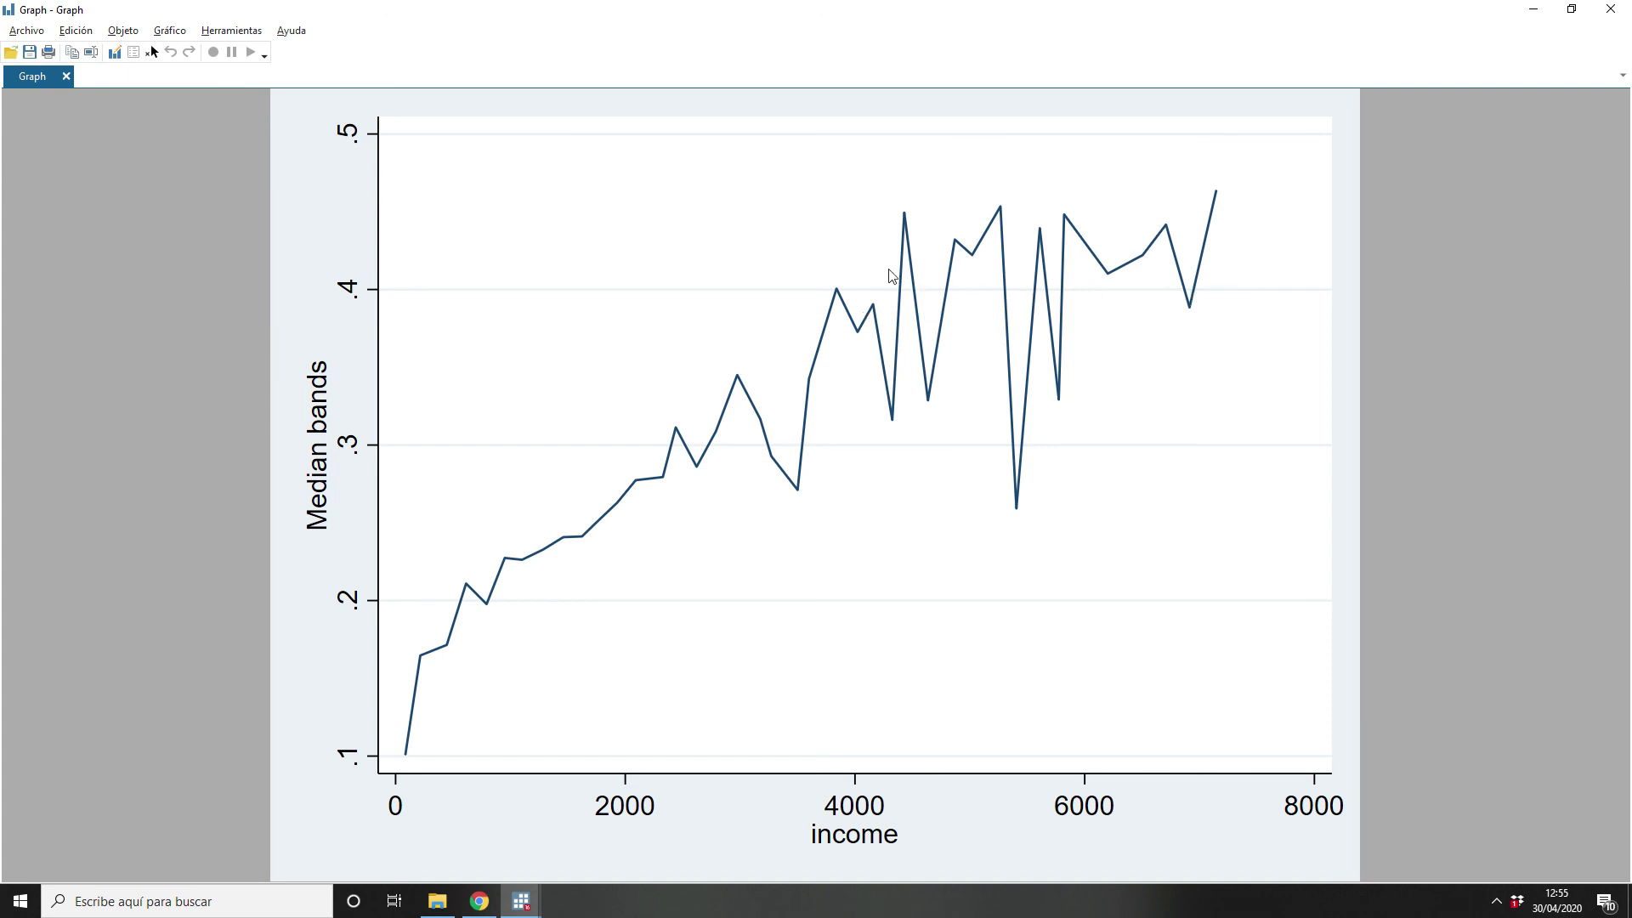
Step: Run the do-file line twoway mband (prout income) to plot the median band of prout against income
{"action": "key", "text": "alt+Tab"}
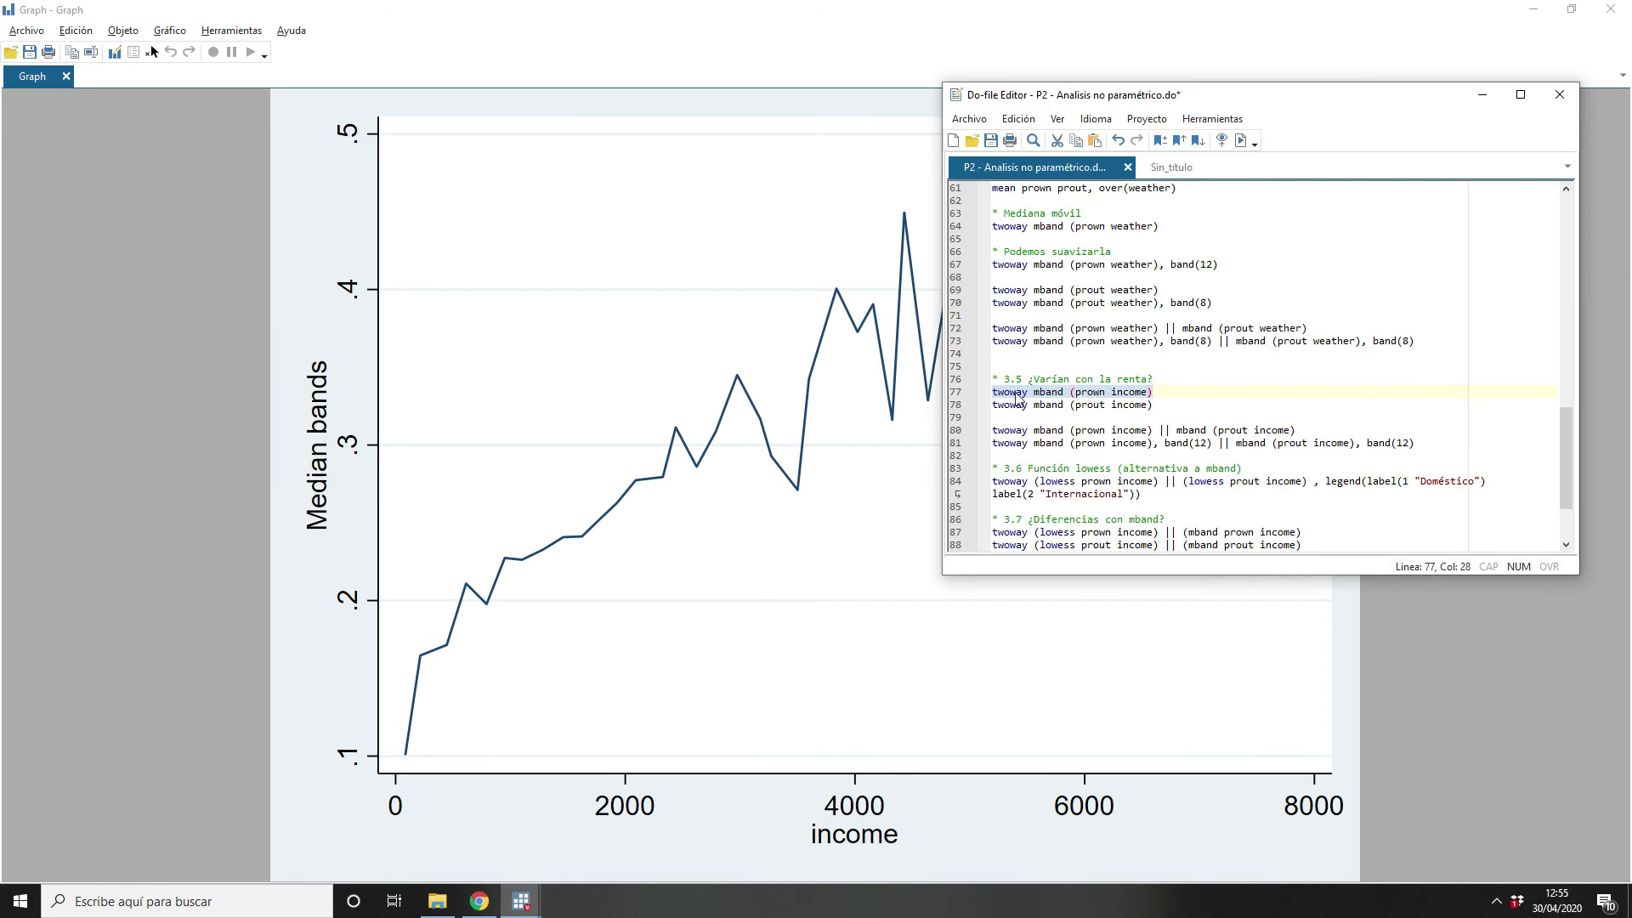
{"action": "left_click", "coordinate": [951, 406]}
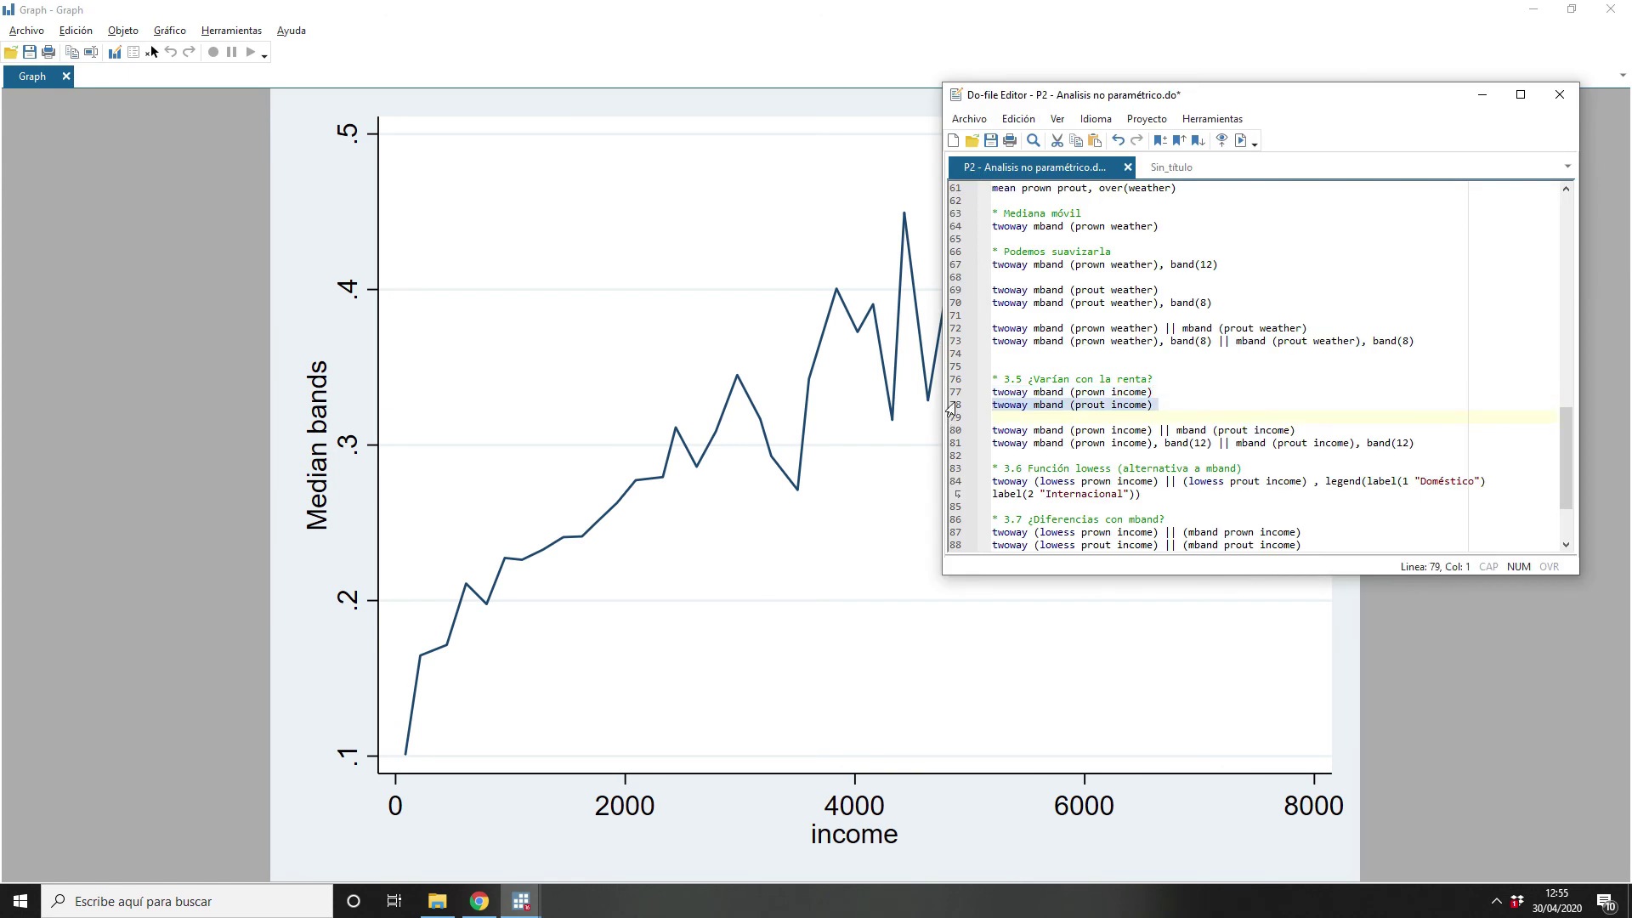
{"action": "key", "text": "ctrl+d"}
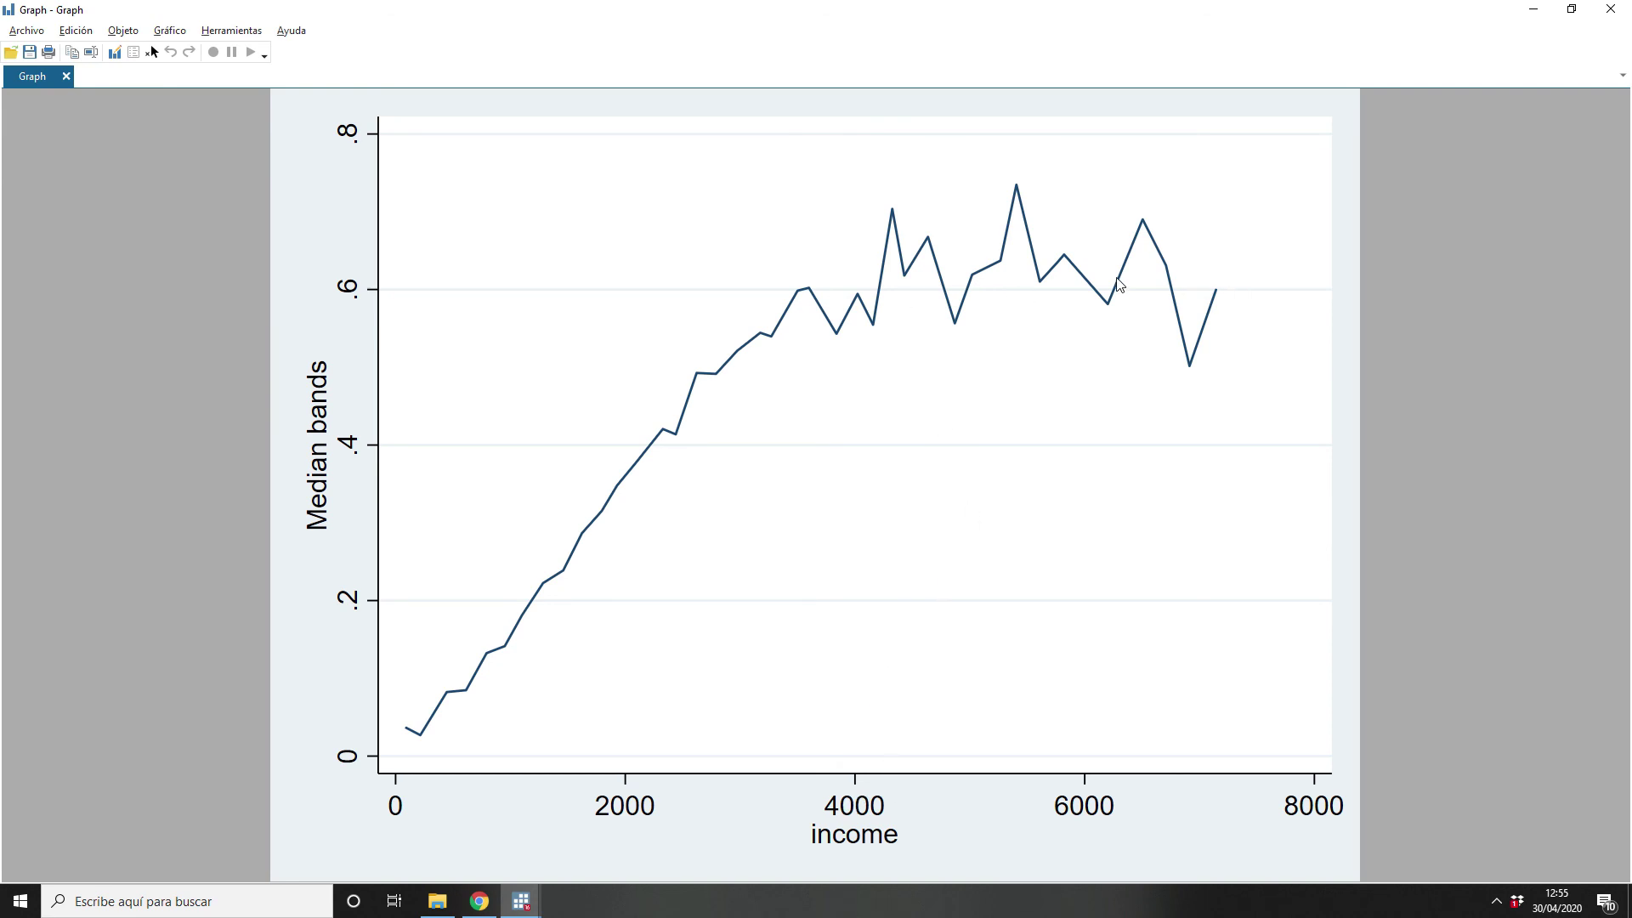
Step: Run twoway mband (prown income) || mband (prout income) to overlay both probabilities' median bands against income
{"action": "key", "text": "alt+Tab"}
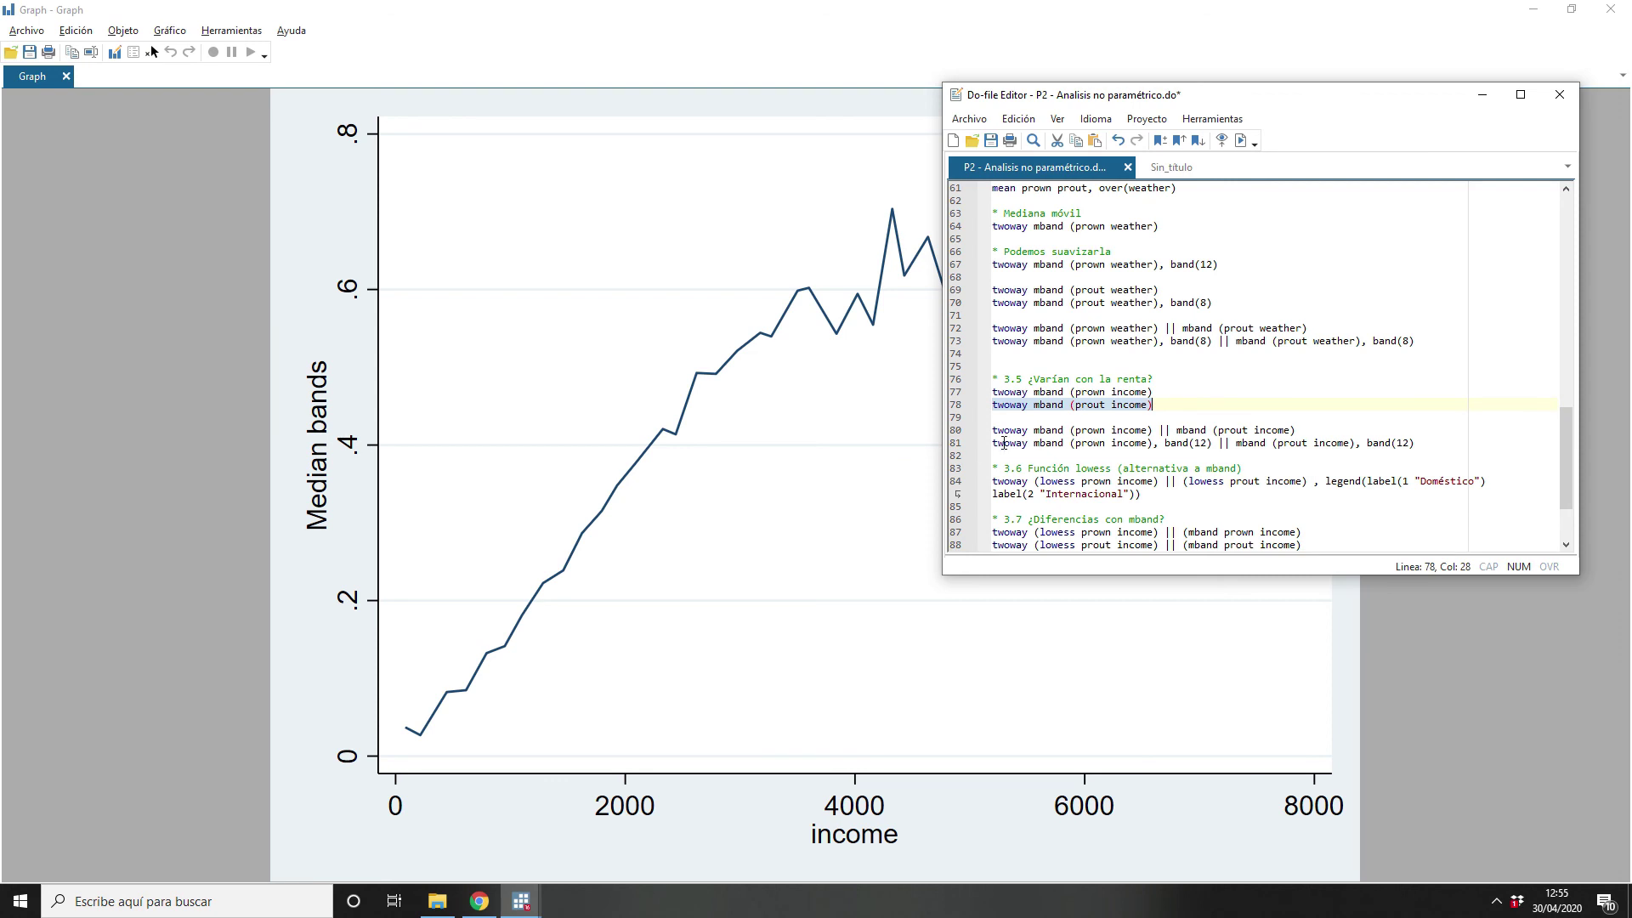
{"action": "left_click", "coordinate": [952, 432]}
{"action": "key", "text": "ctrl+d"}
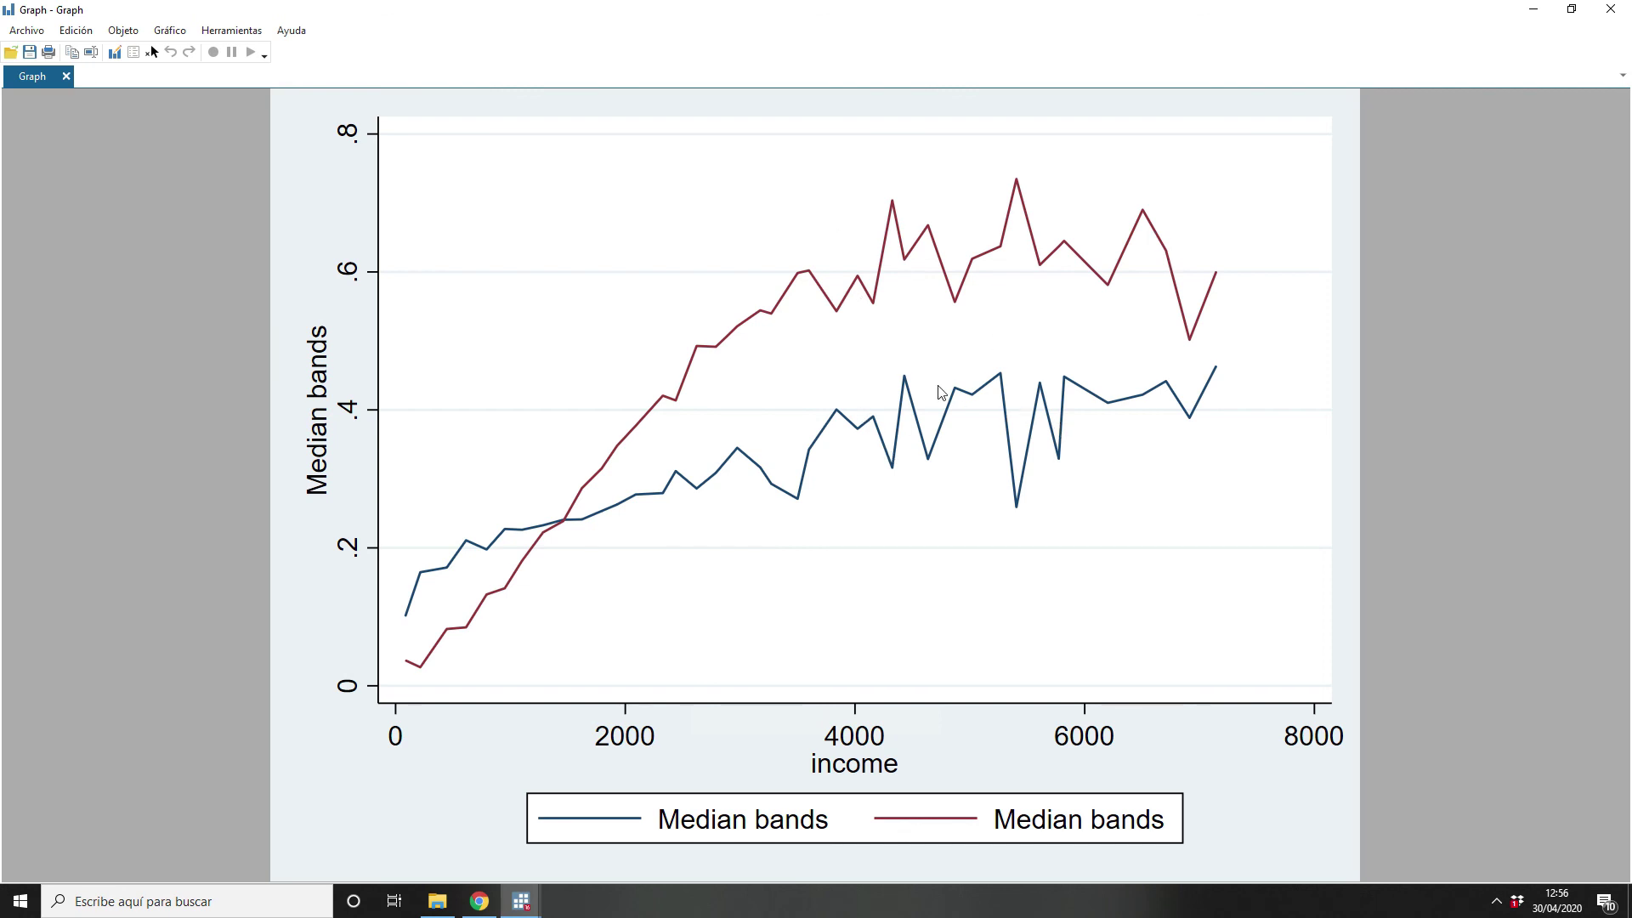
Step: Run the overlaid prown and prout median bands against income with band(12) for both curves
{"action": "key", "text": "alt+Tab"}
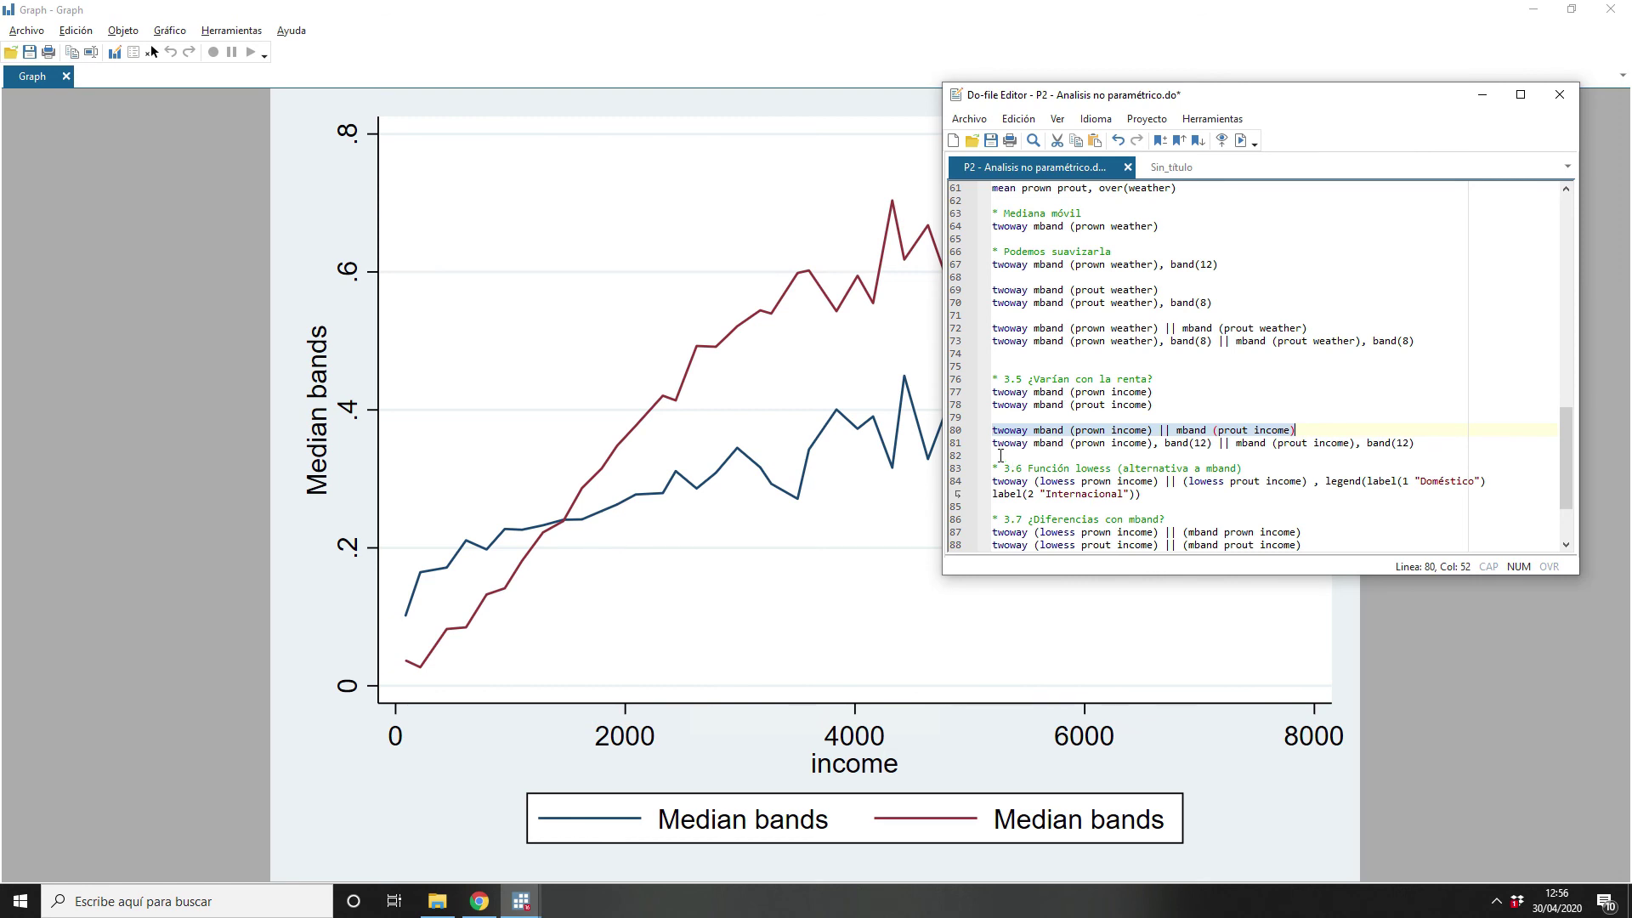
{"action": "left_click", "coordinate": [953, 446]}
{"action": "key", "text": "ctrl+d"}
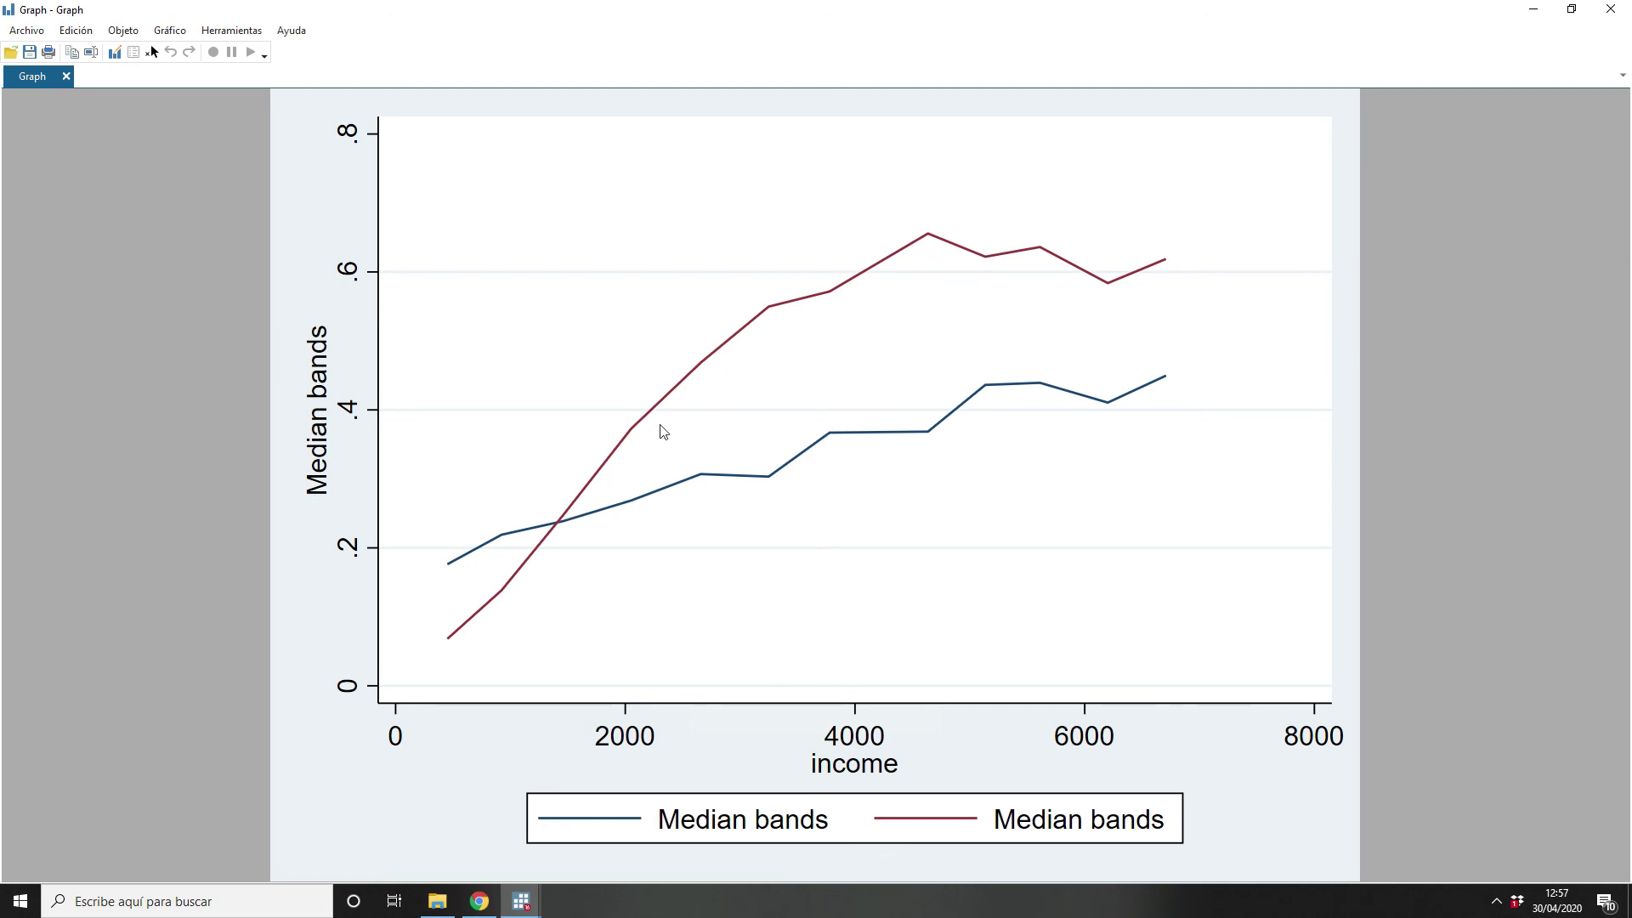
Step: Run the section 3.6 twoway lowess command for prown and prout against income, with curves labelled "Doméstico" and "Internacional"
{"action": "key", "text": "alt+Tab"}
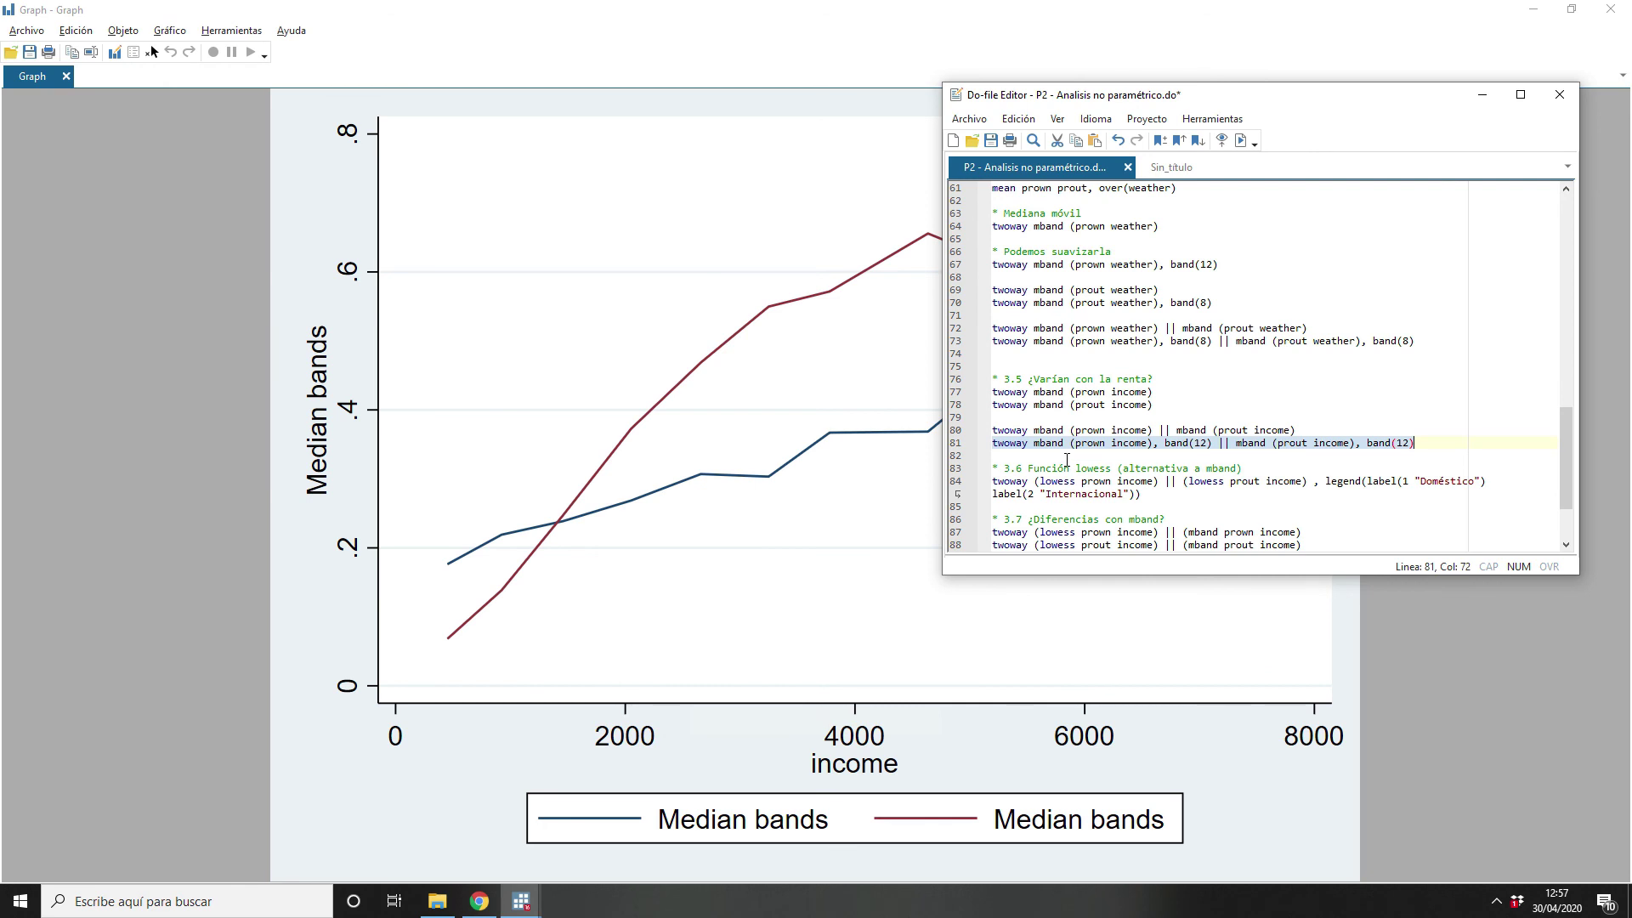
{"action": "scroll", "coordinate": [1061, 455], "scroll_direction": "down", "scroll_amount": 1}
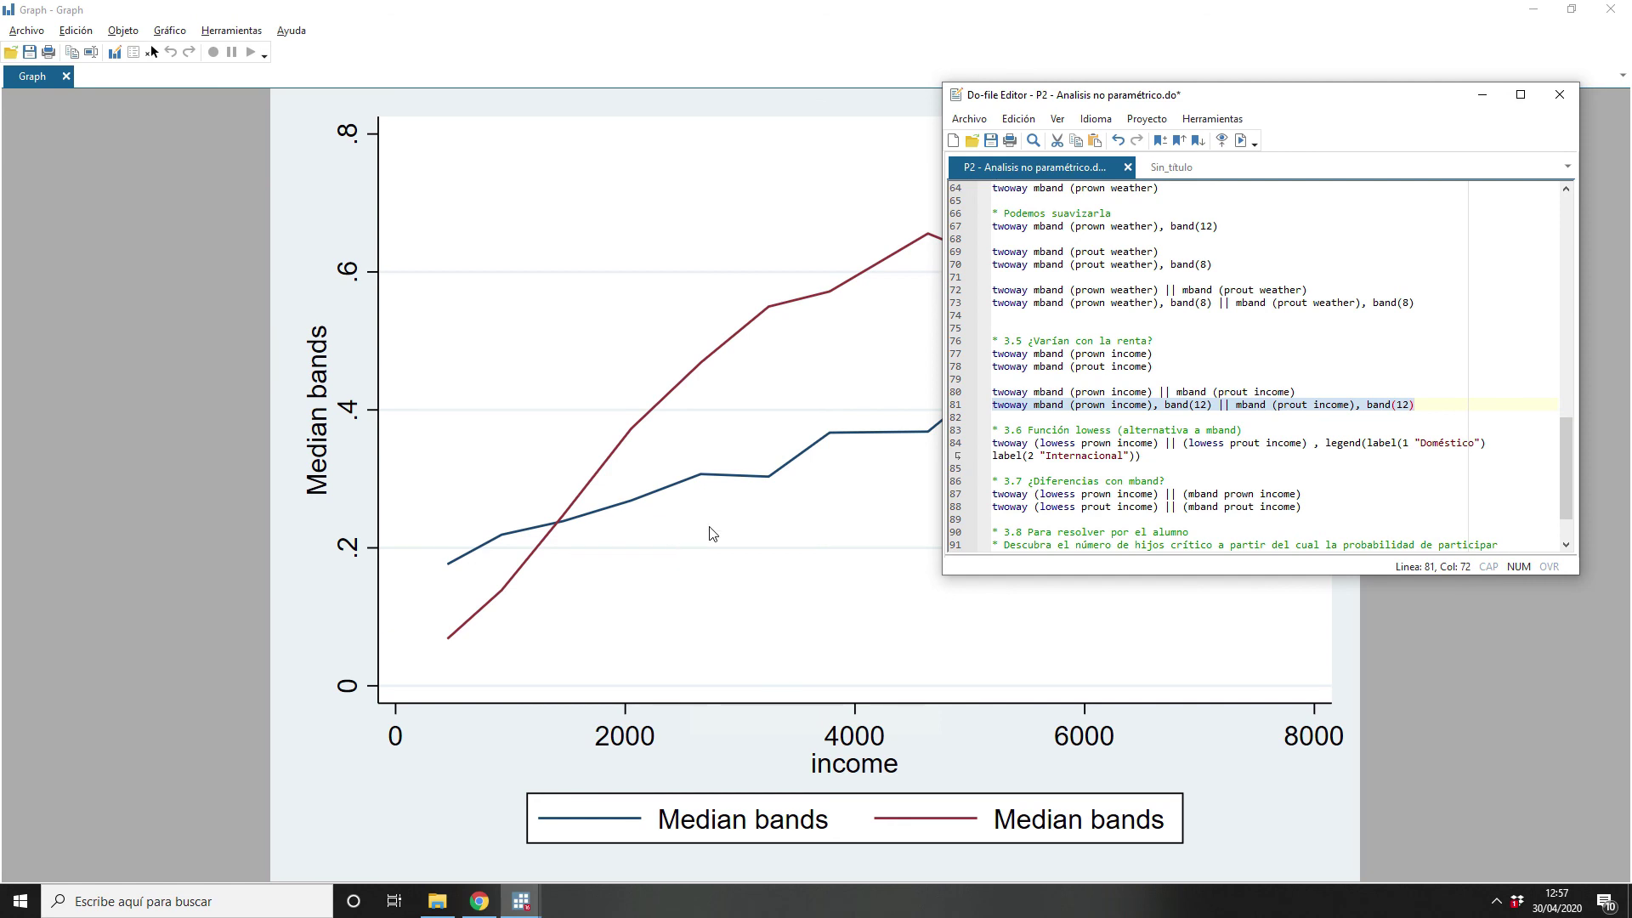
{"action": "left_click", "coordinate": [950, 447]}
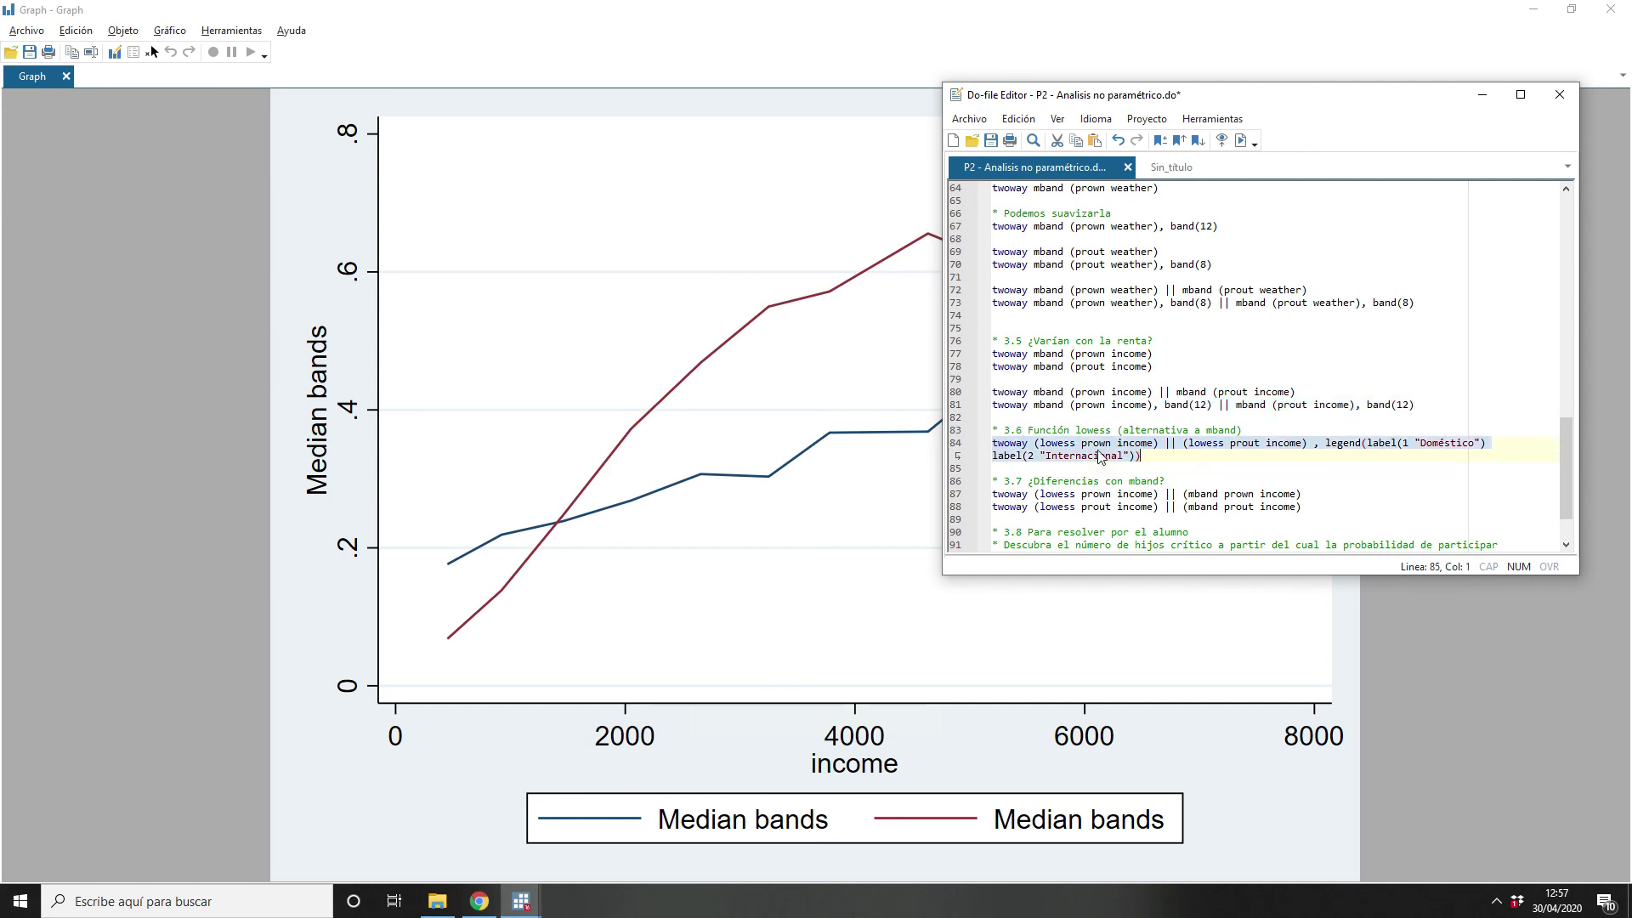
{"action": "key", "text": "ctrl+d"}
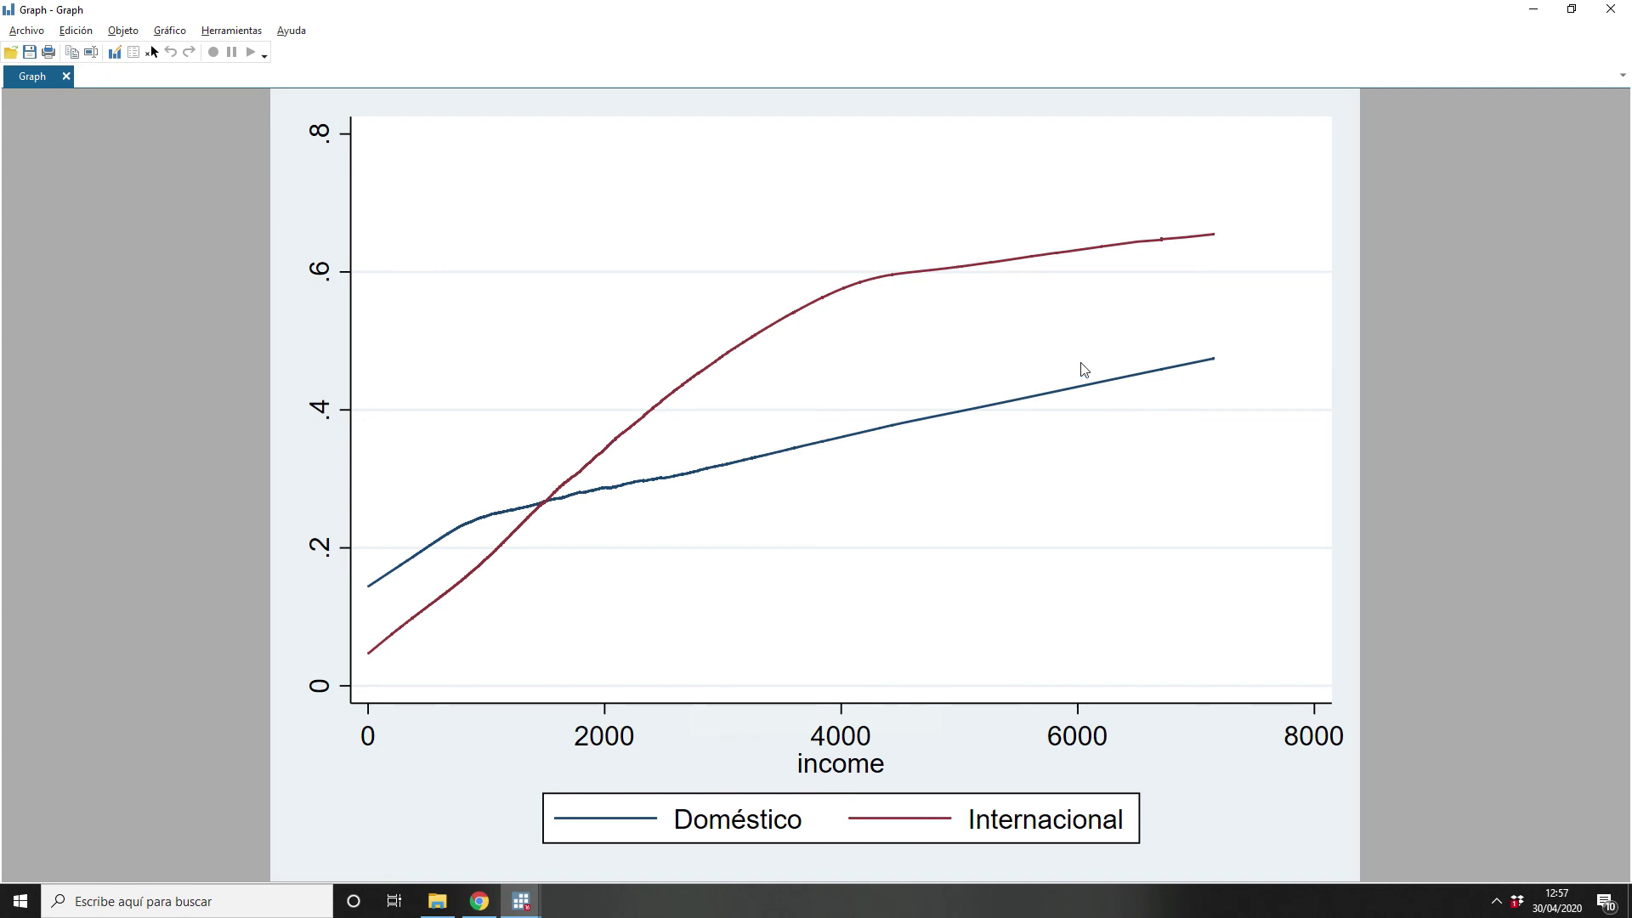
Step: Run twoway (lowess prown income) || (mband prown income) to compare the lowess curve with the median band for prown
{"action": "key", "text": "alt+Tab"}
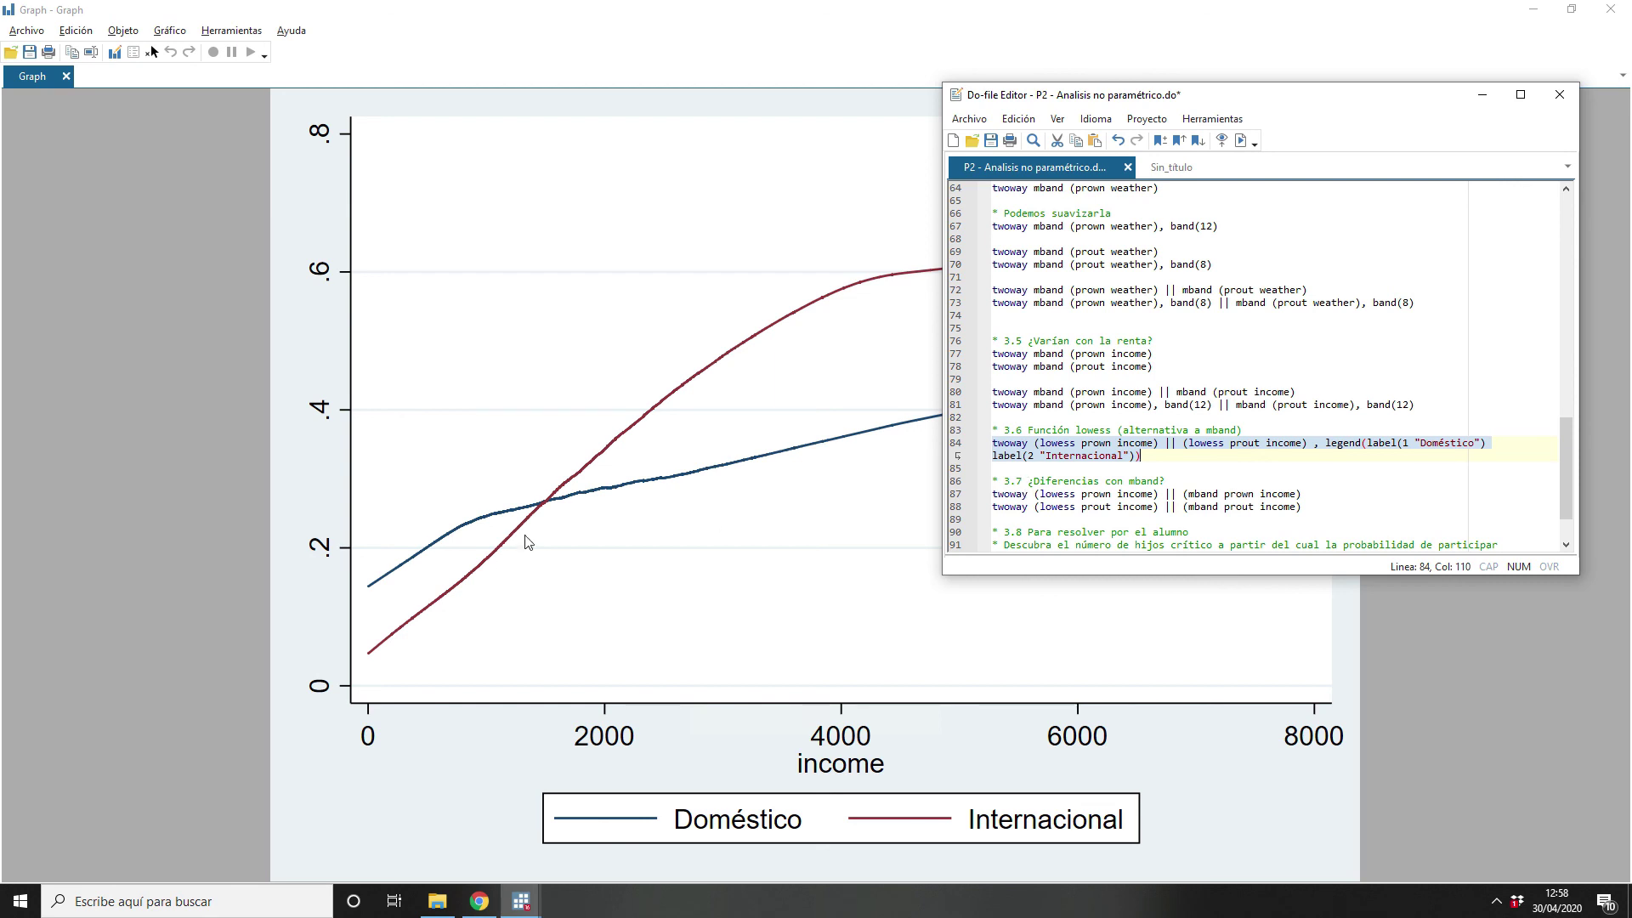
{"action": "left_click", "coordinate": [953, 499]}
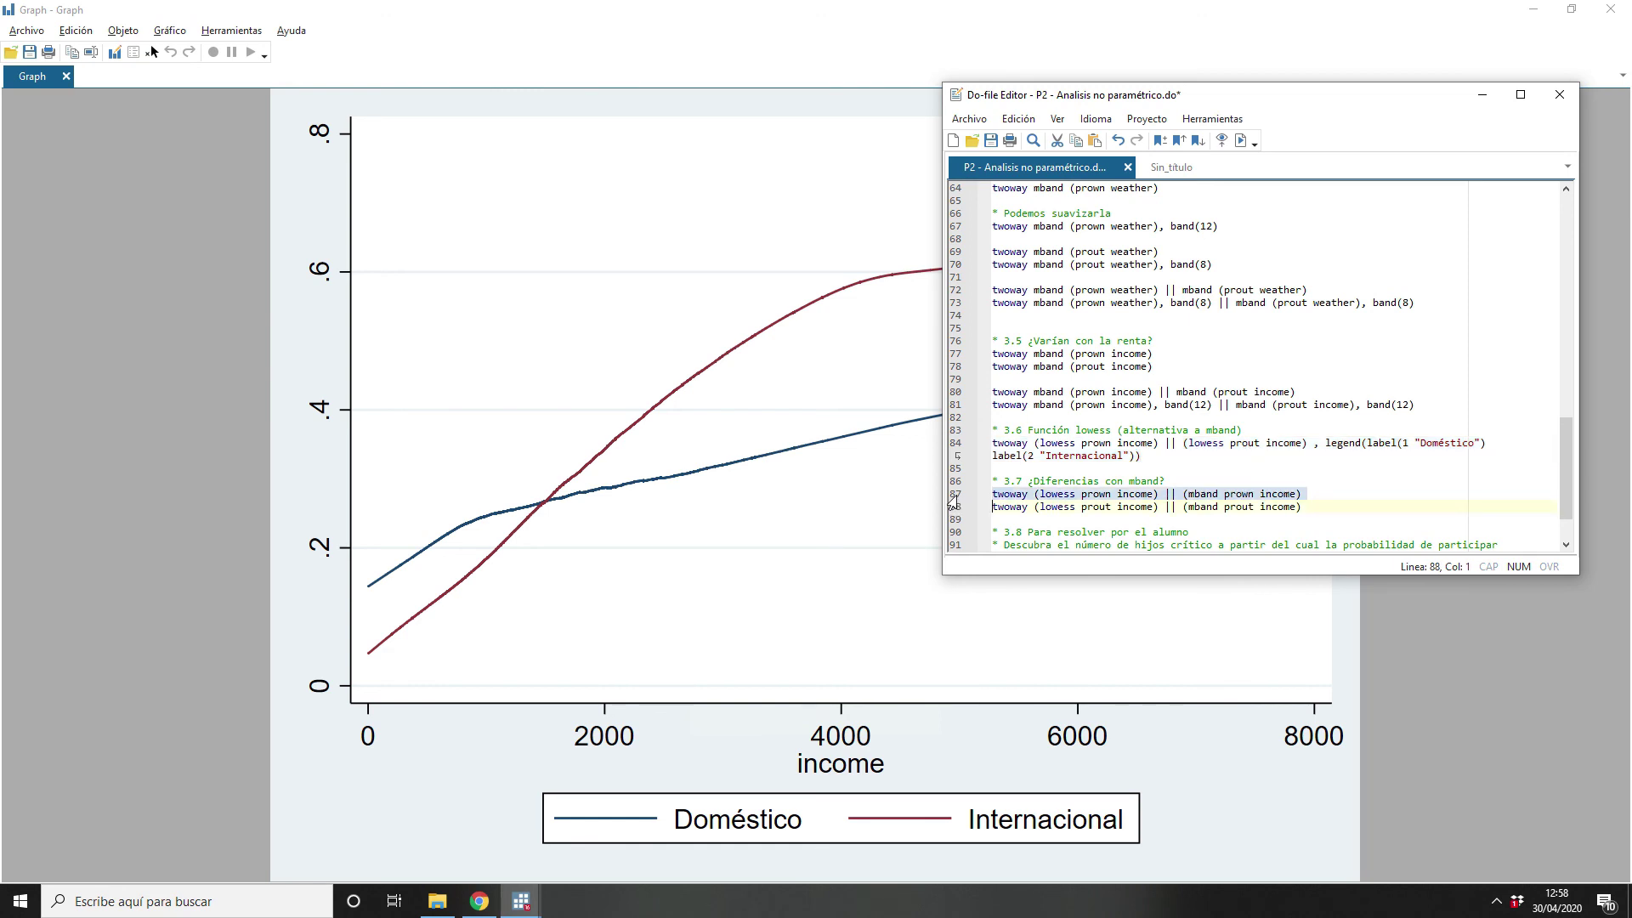
{"action": "key", "text": "ctrl+d"}
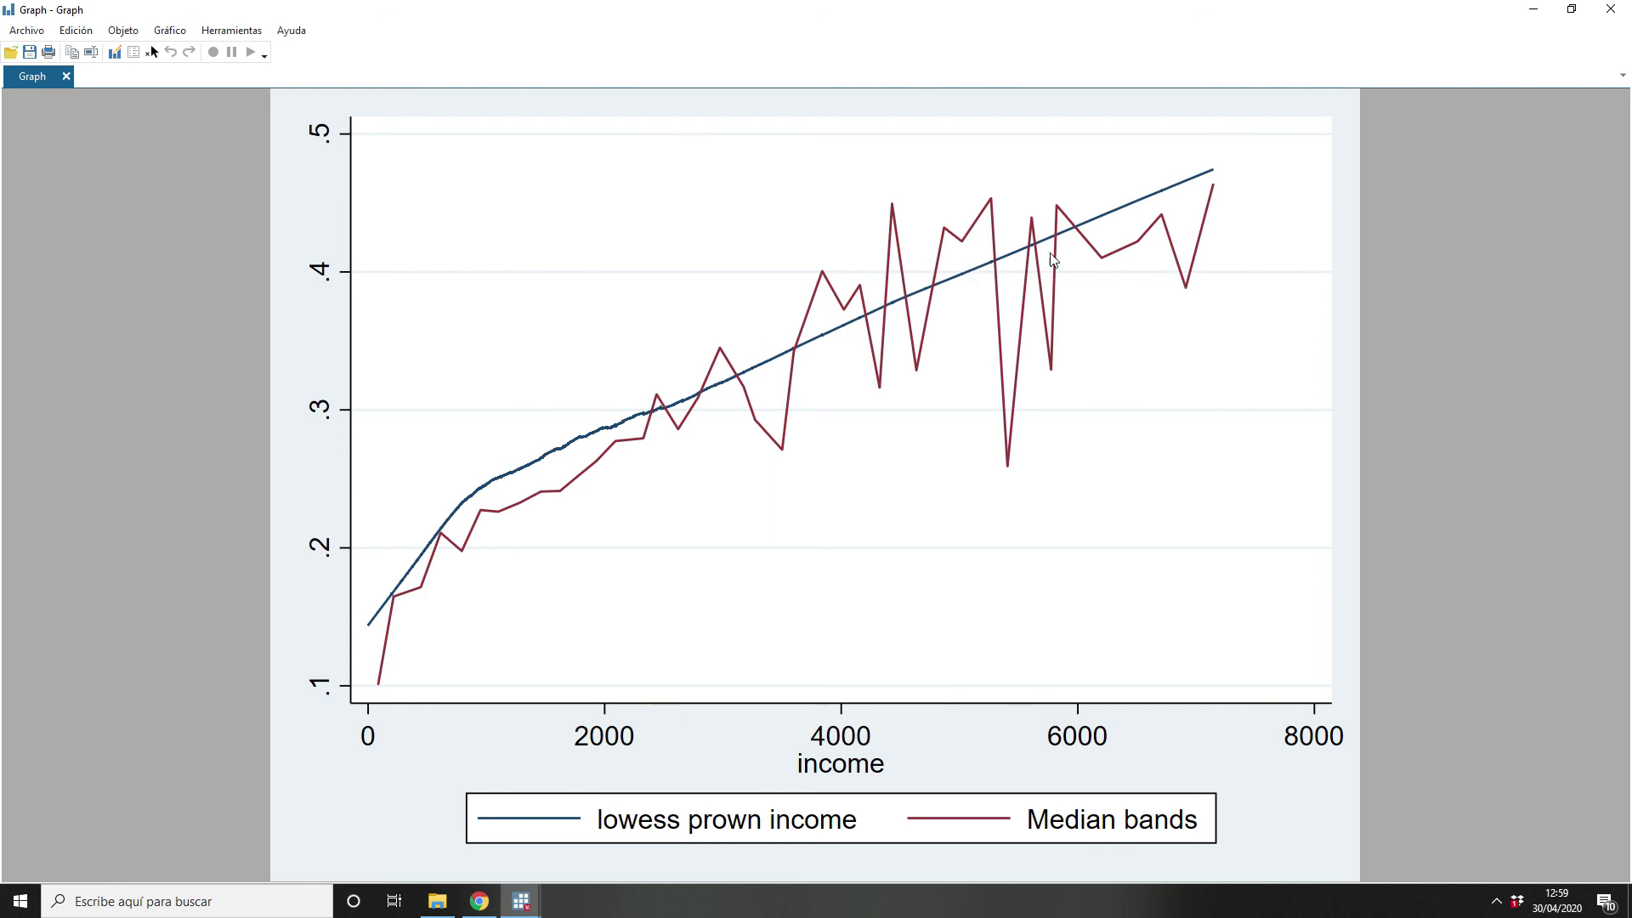
Step: Run twoway (lowess prout income) || (mband prout income) to compare both smoothing methods for prout
{"action": "key", "text": "alt+Tab"}
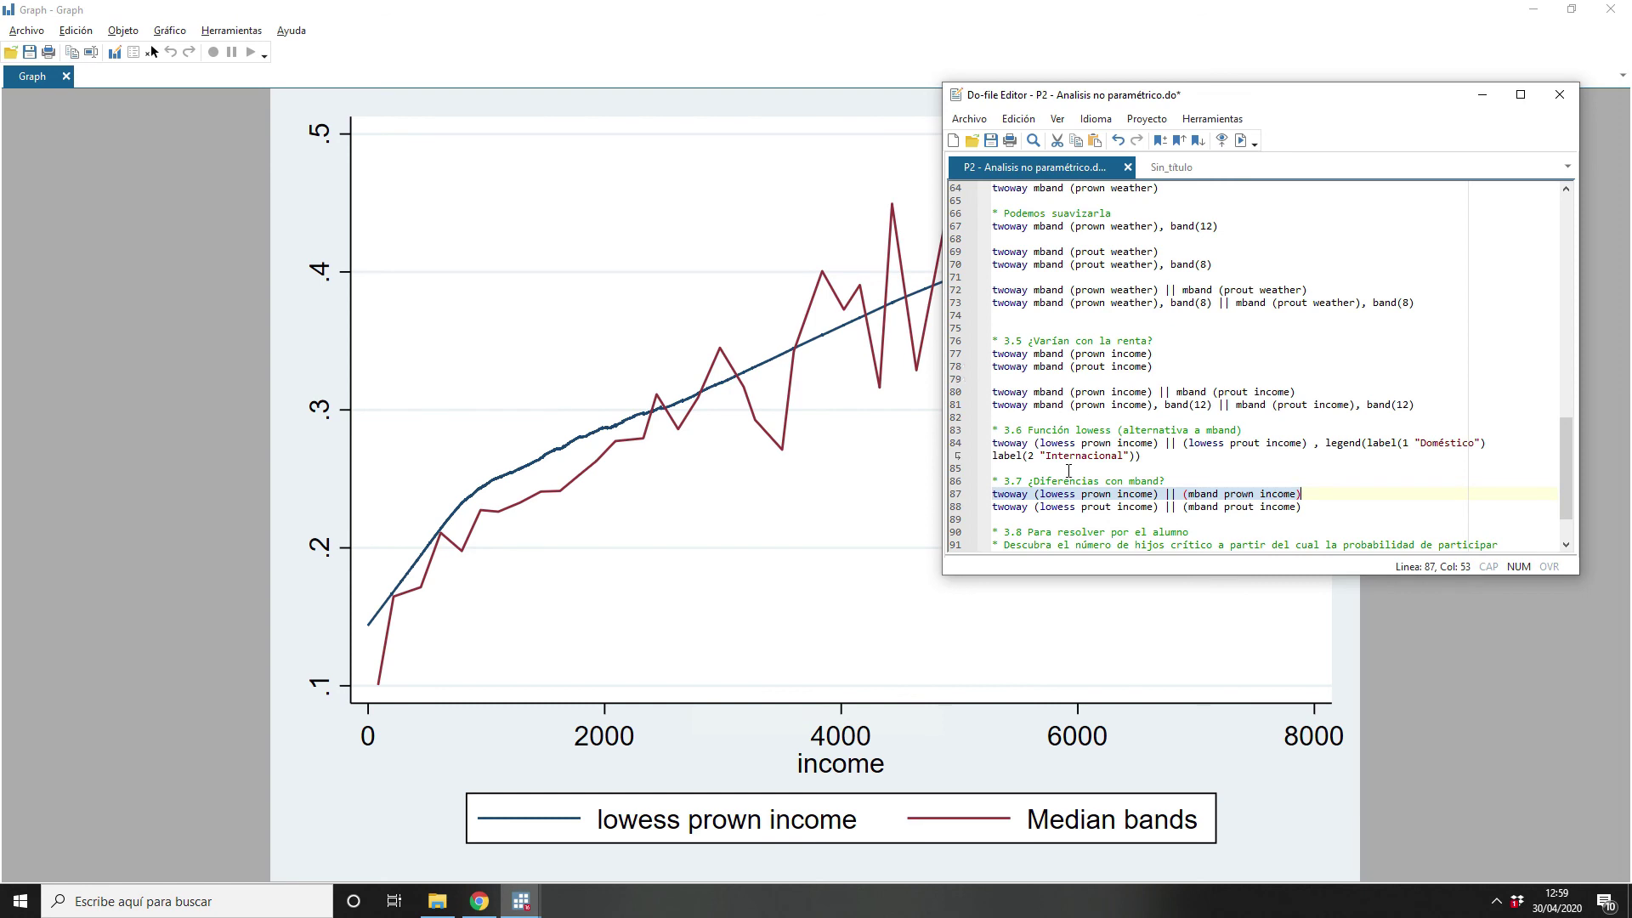
{"action": "left_click", "coordinate": [949, 508]}
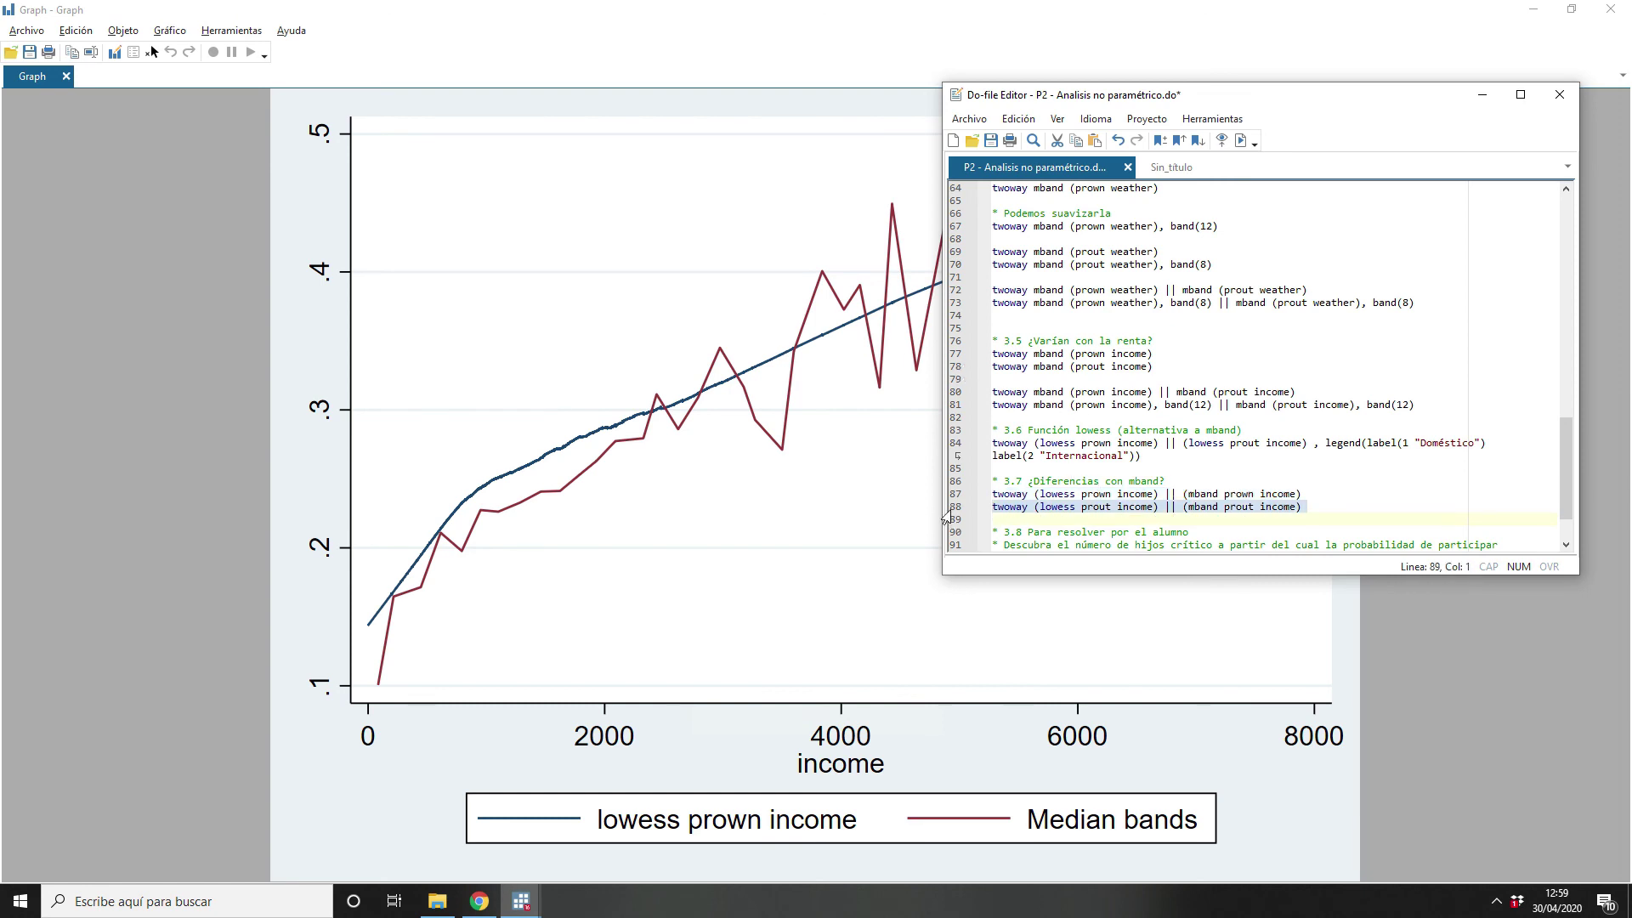
{"action": "key", "text": "ctrl+d"}
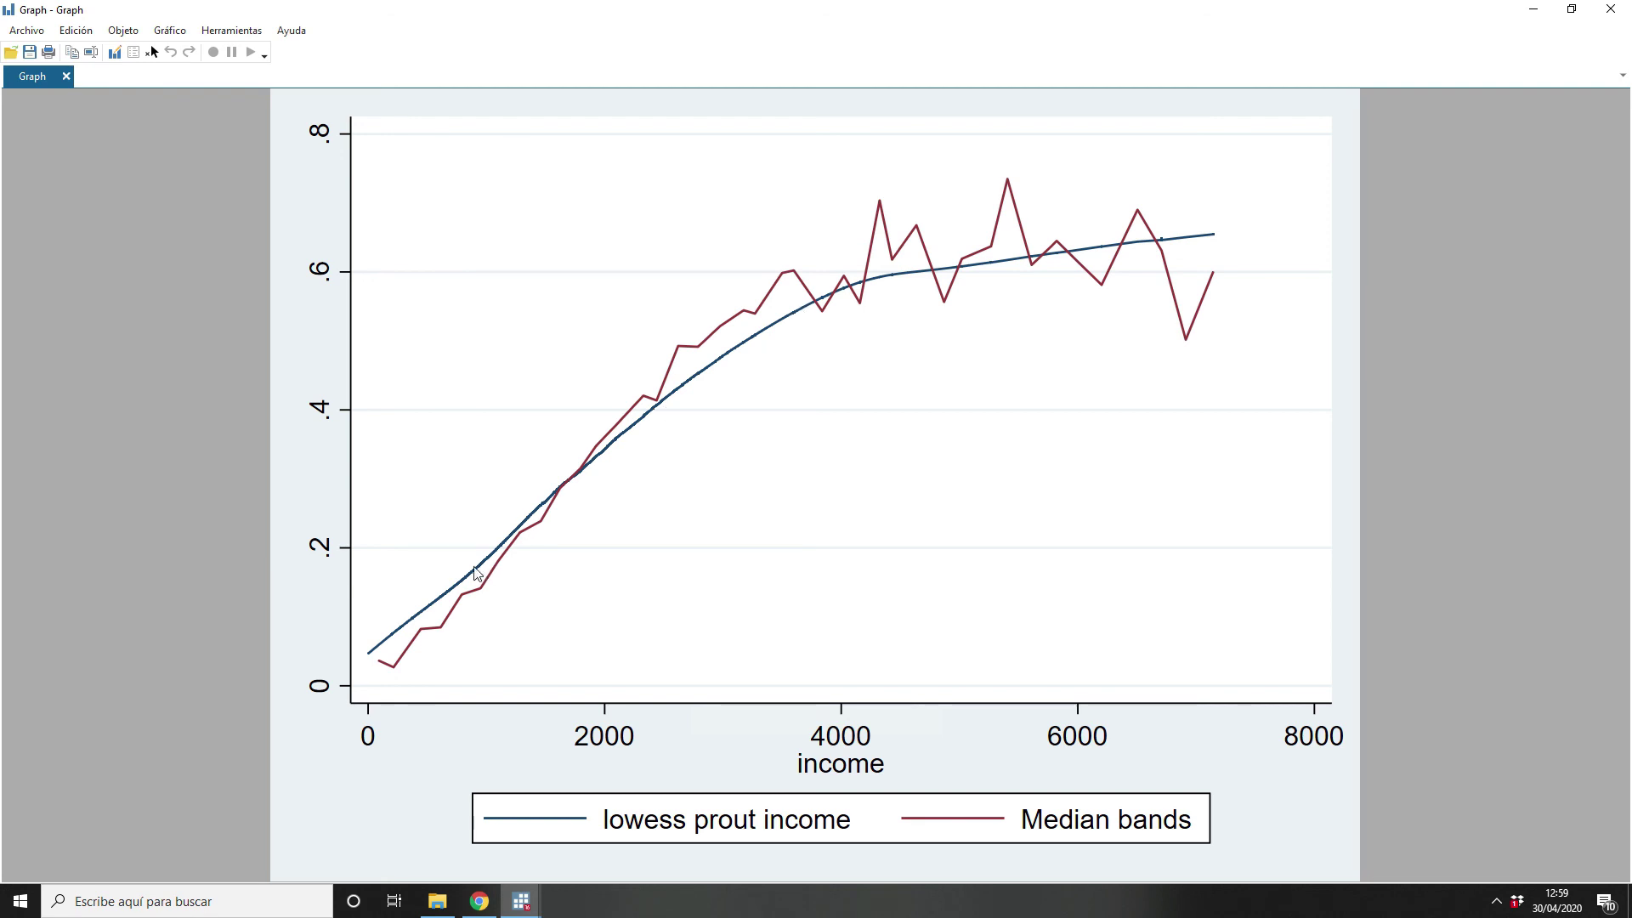
Step: Return to the do-file and read the student exercises in section 3.8
{"action": "key", "text": "alt+Tab"}
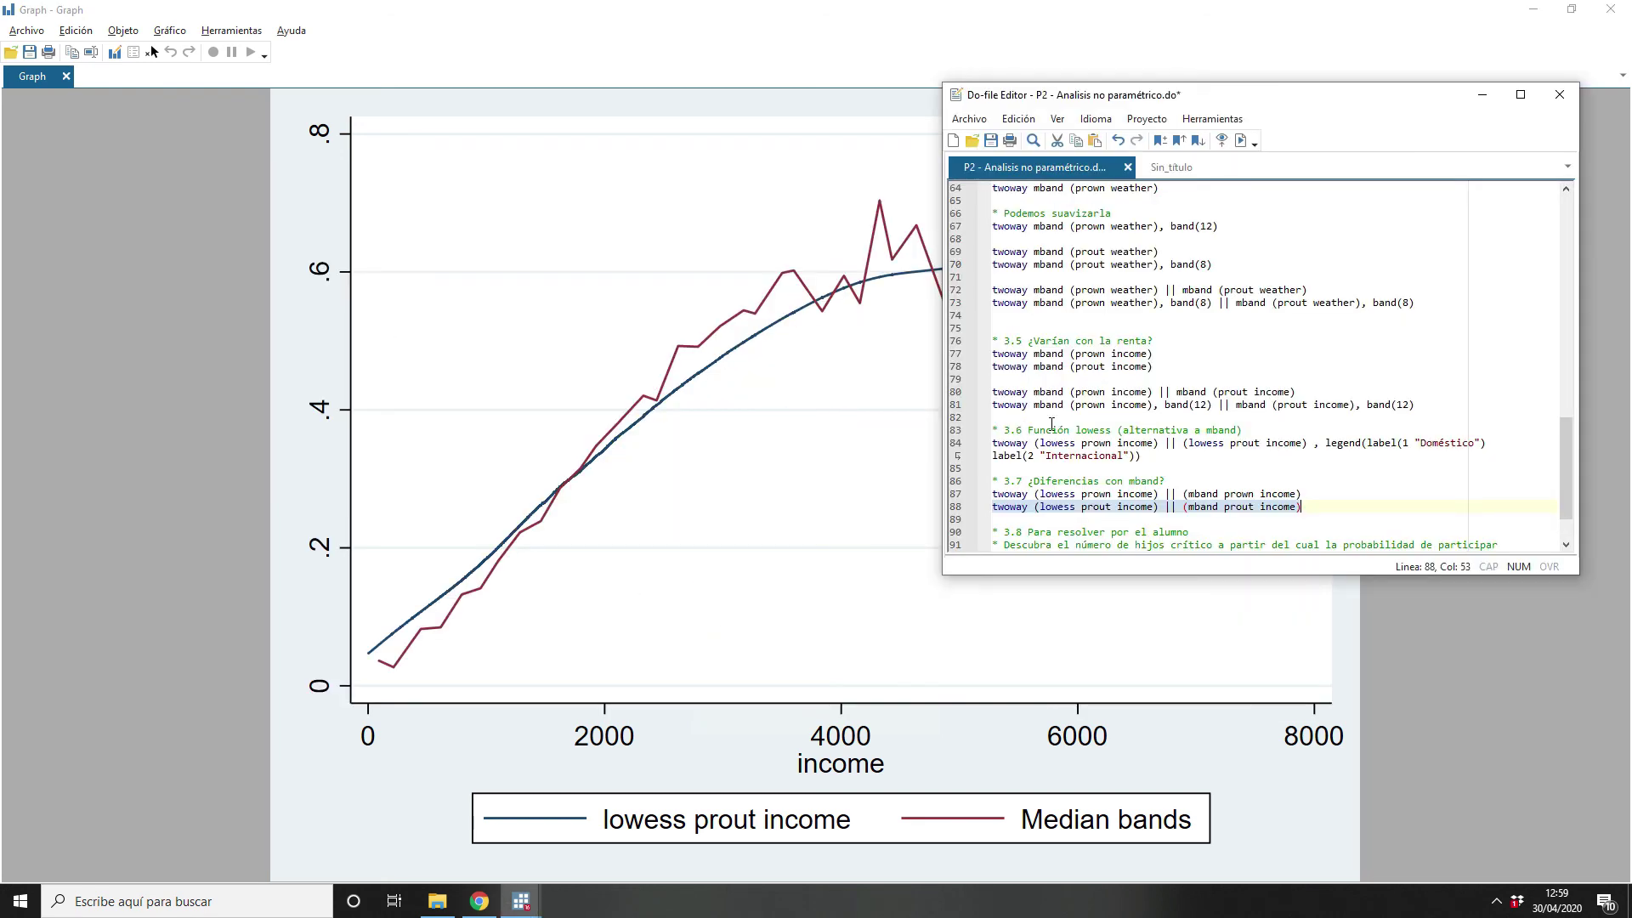
{"action": "scroll", "coordinate": [1084, 381], "scroll_direction": "down", "scroll_amount": 2}
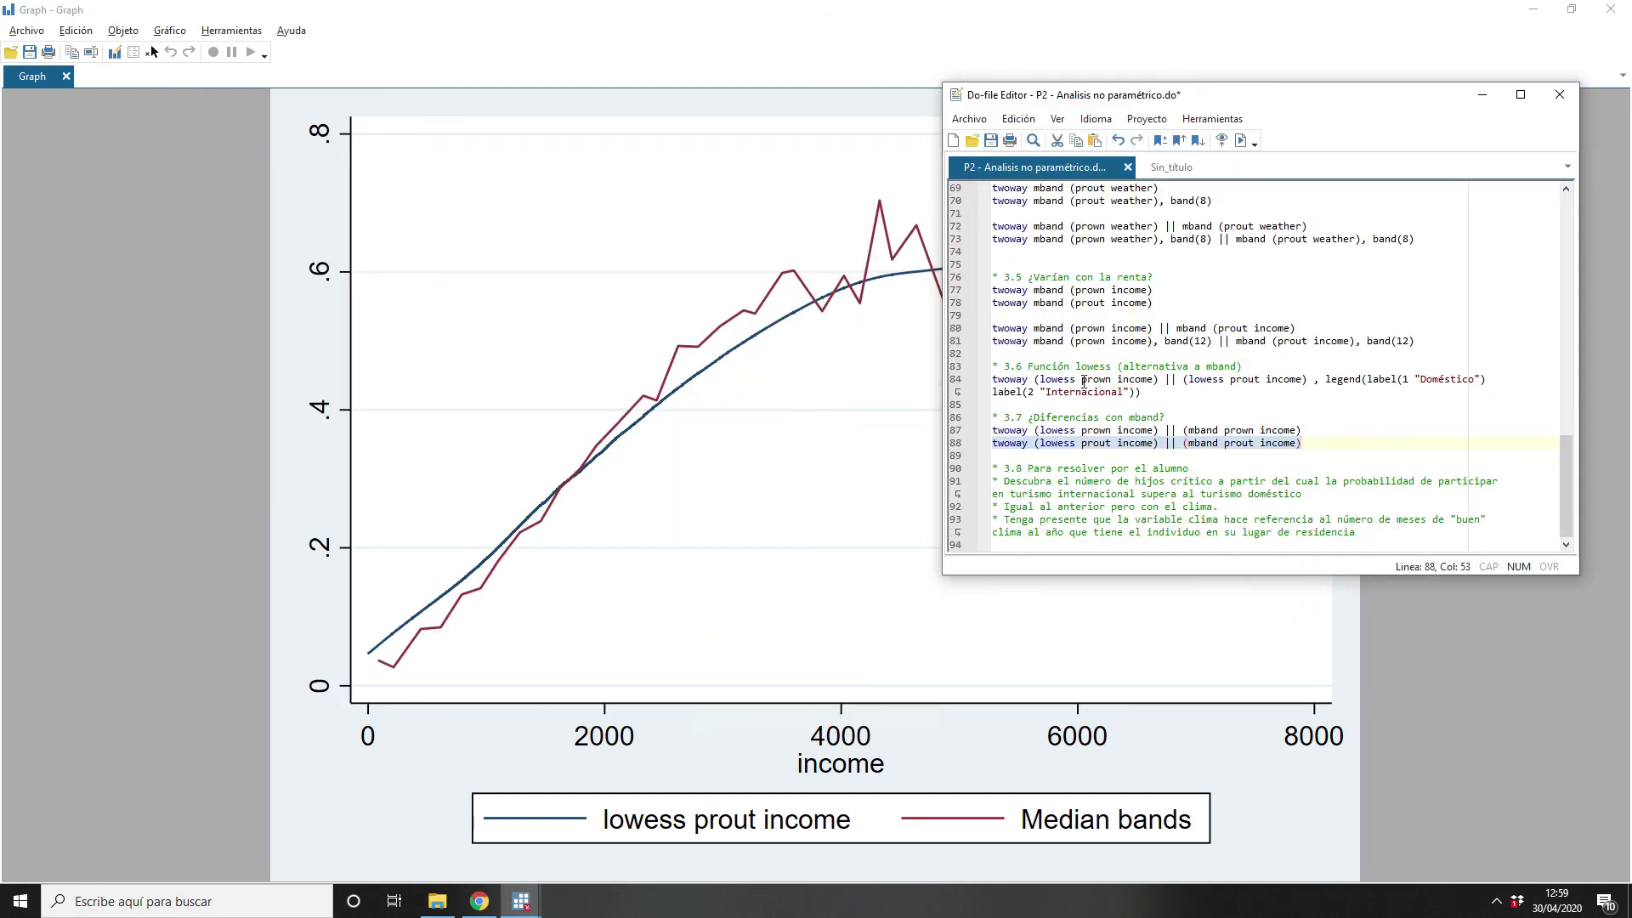